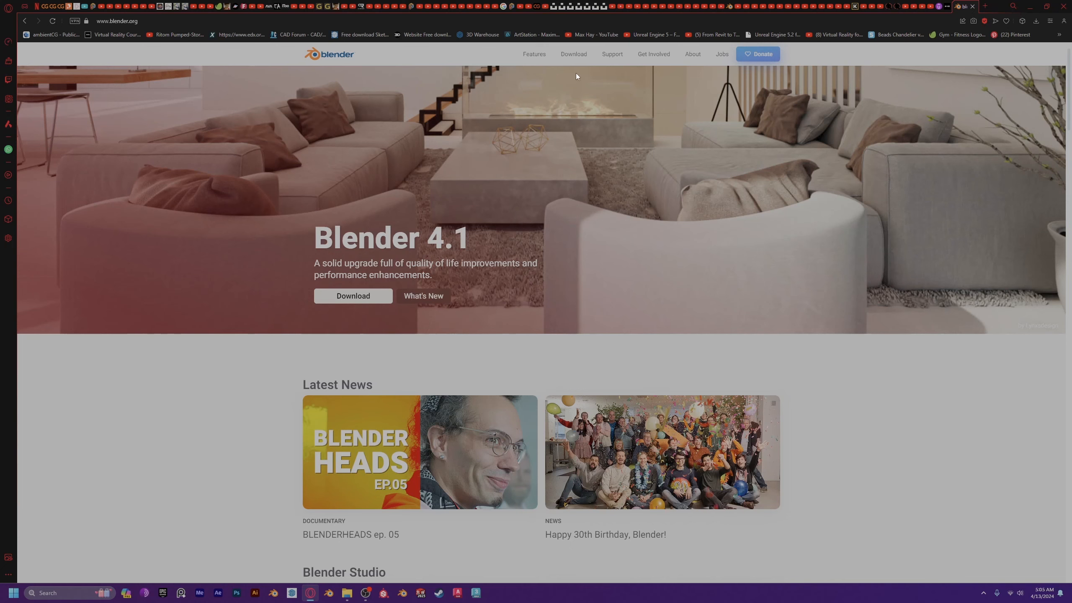
Open the archive of all previous Blender releases from the website's download page and look through the version list
{"action": "left_click", "coordinate": [575, 56]}
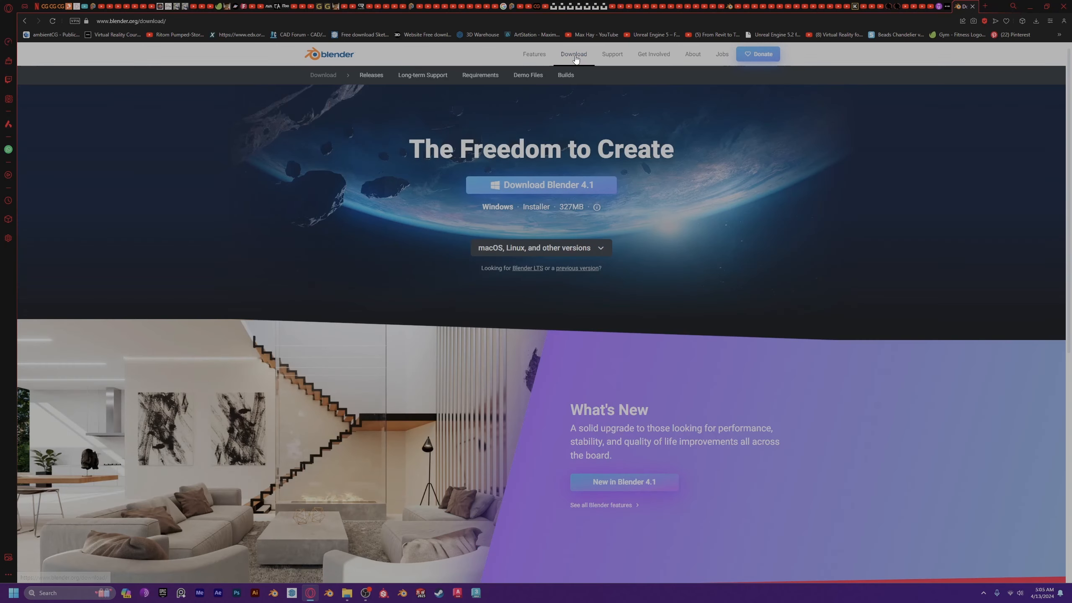
{"action": "left_click", "coordinate": [575, 269]}
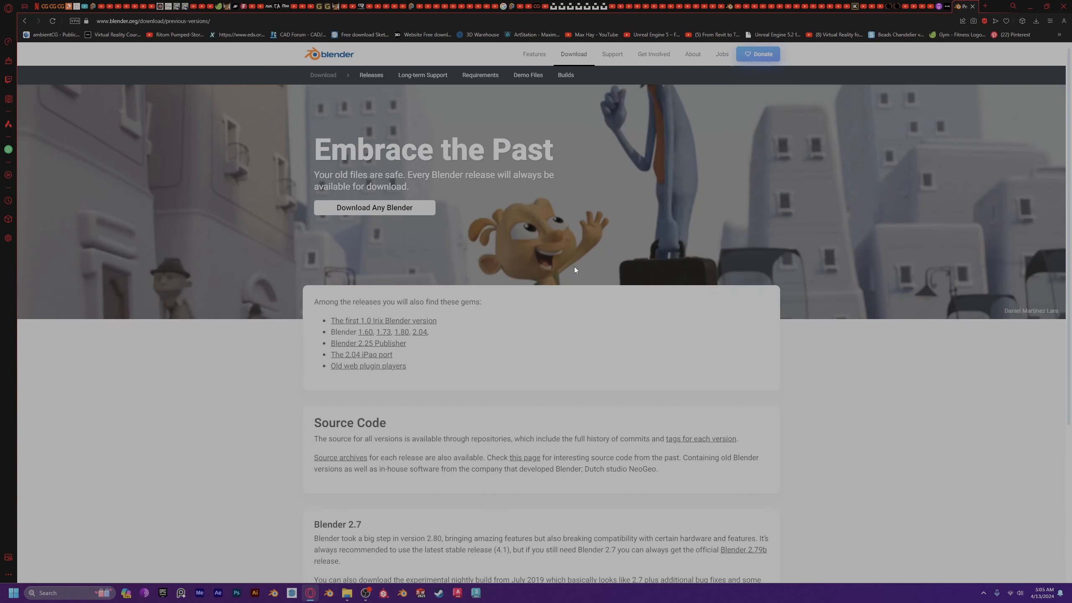
{"action": "left_click", "coordinate": [361, 207]}
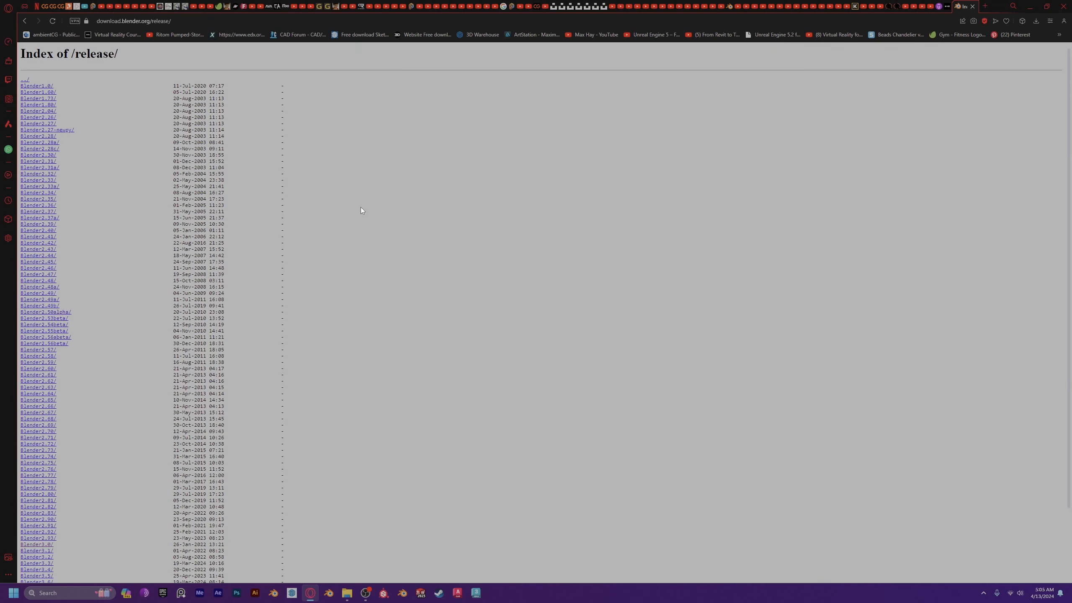
{"action": "scroll", "coordinate": [545, 312], "scroll_direction": "down", "scroll_amount": 2}
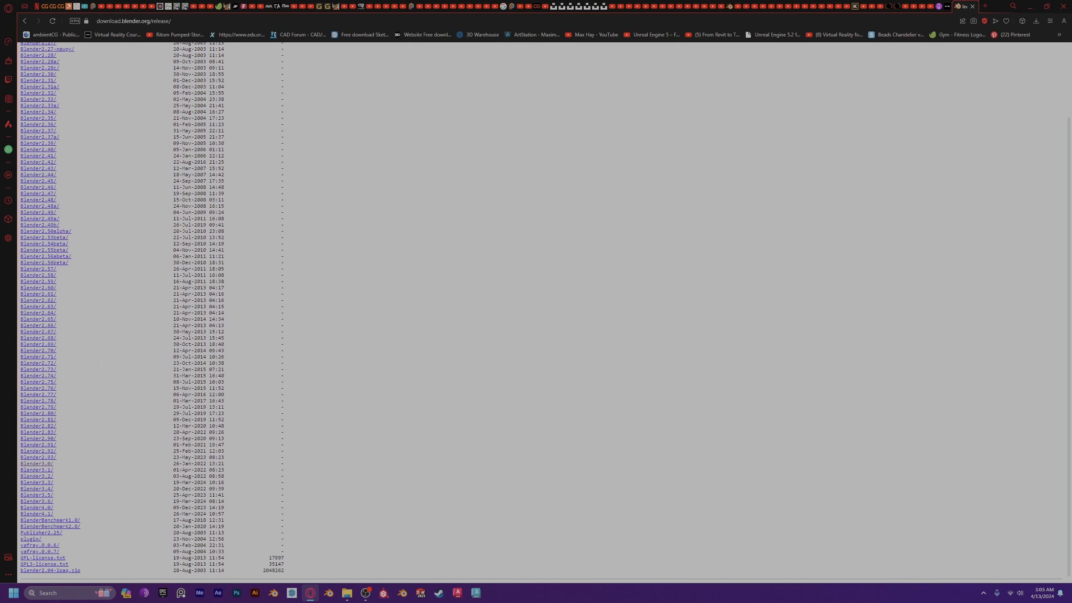
{"action": "scroll", "coordinate": [545, 313], "scroll_direction": "up", "scroll_amount": 1}
{"action": "scroll", "coordinate": [95, 230], "scroll_direction": "up", "scroll_amount": 1}
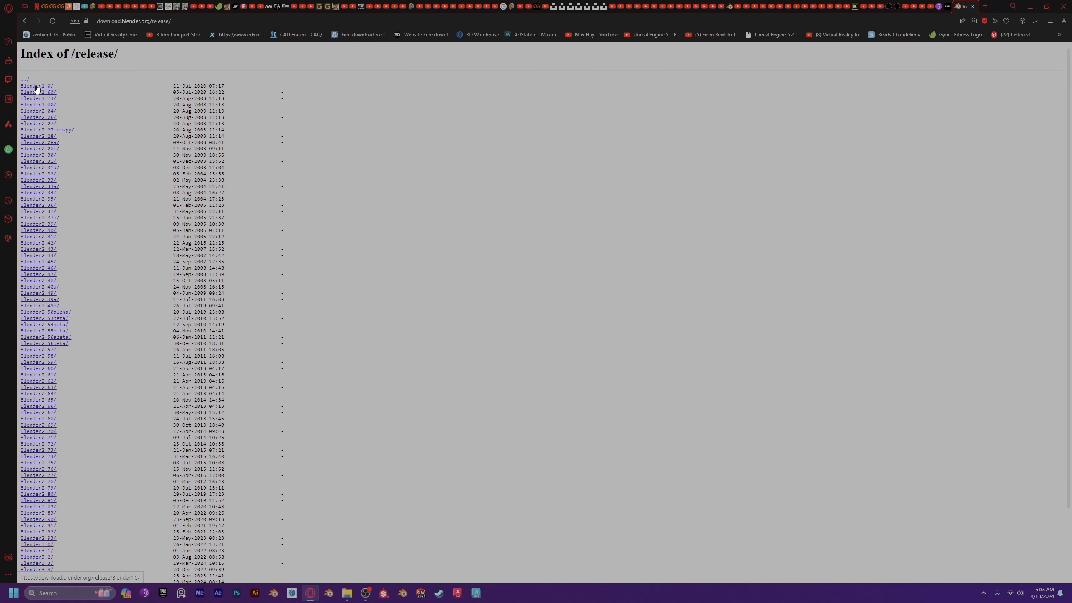
{"action": "scroll", "coordinate": [126, 383], "scroll_direction": "down", "scroll_amount": 2}
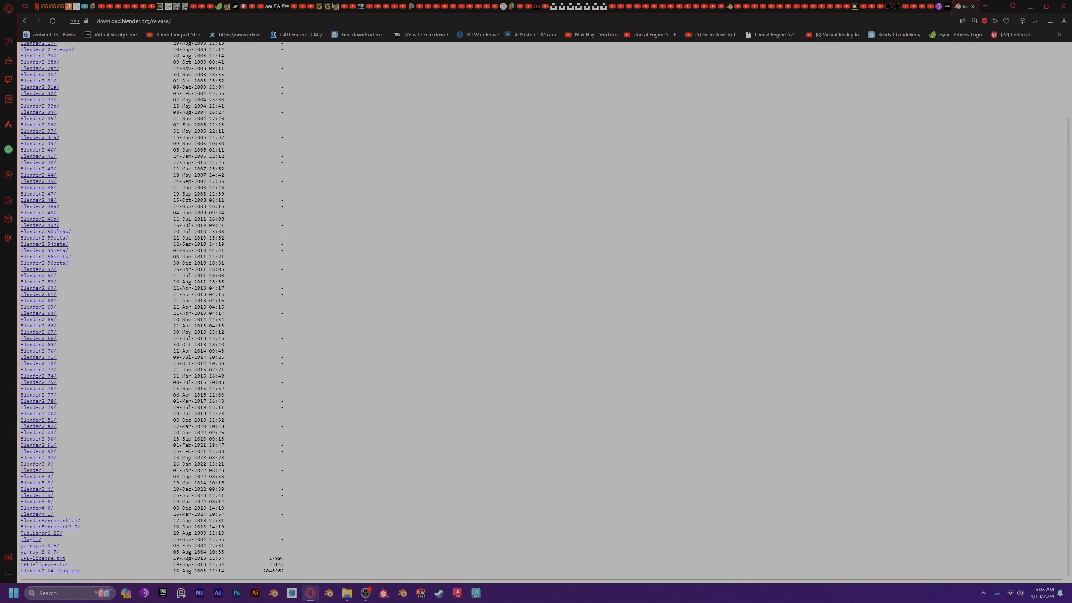
{"action": "scroll", "coordinate": [322, 290], "scroll_direction": "up", "scroll_amount": 2}
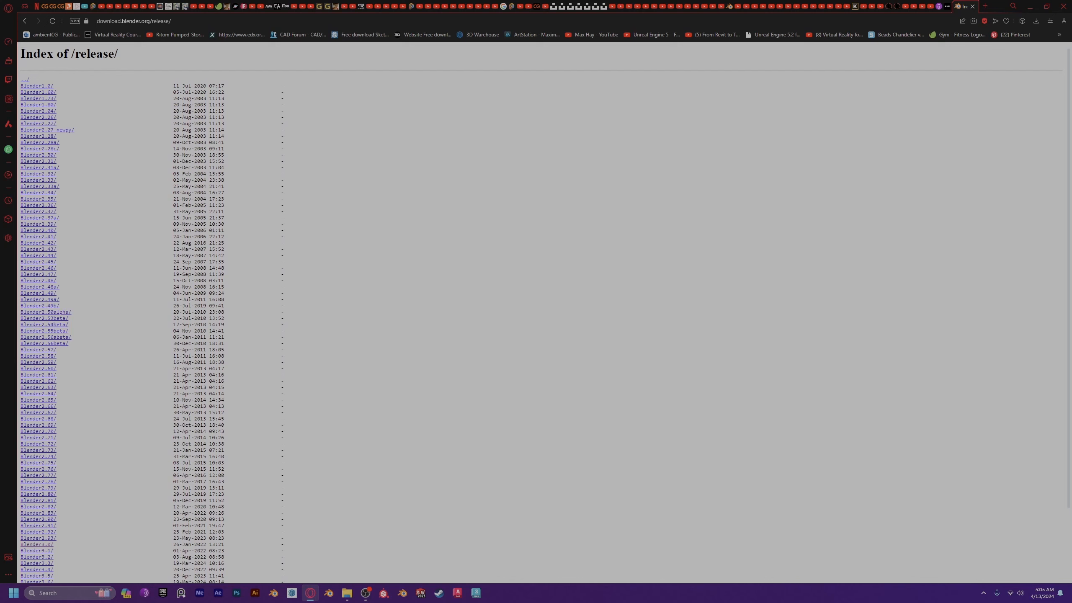
Go back from the release archive to the Blender 4.1 download page
{"action": "left_click", "coordinate": [26, 21]}
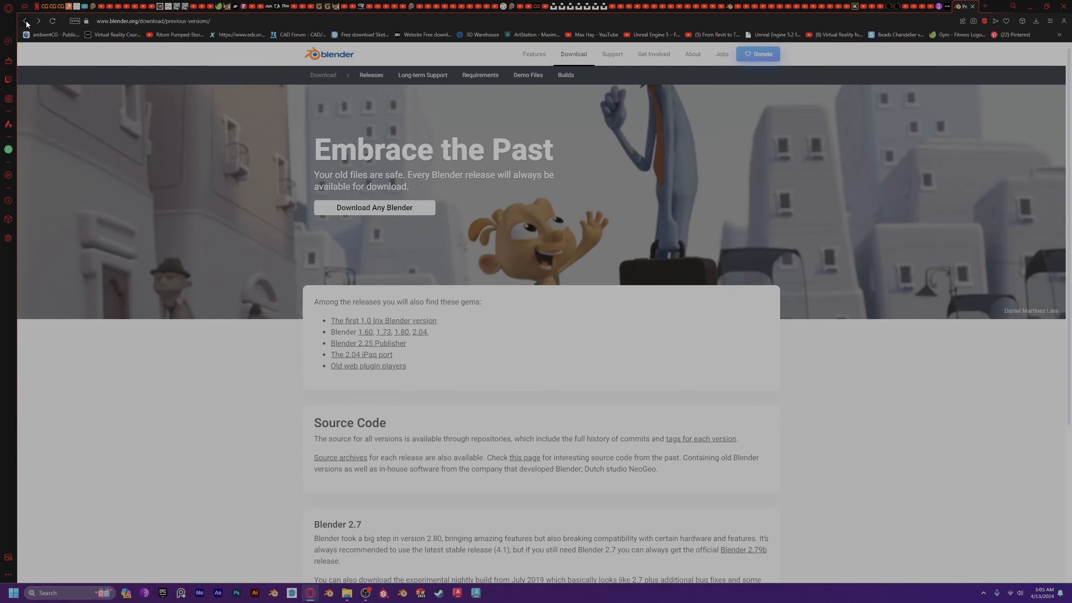
{"action": "left_click", "coordinate": [26, 20]}
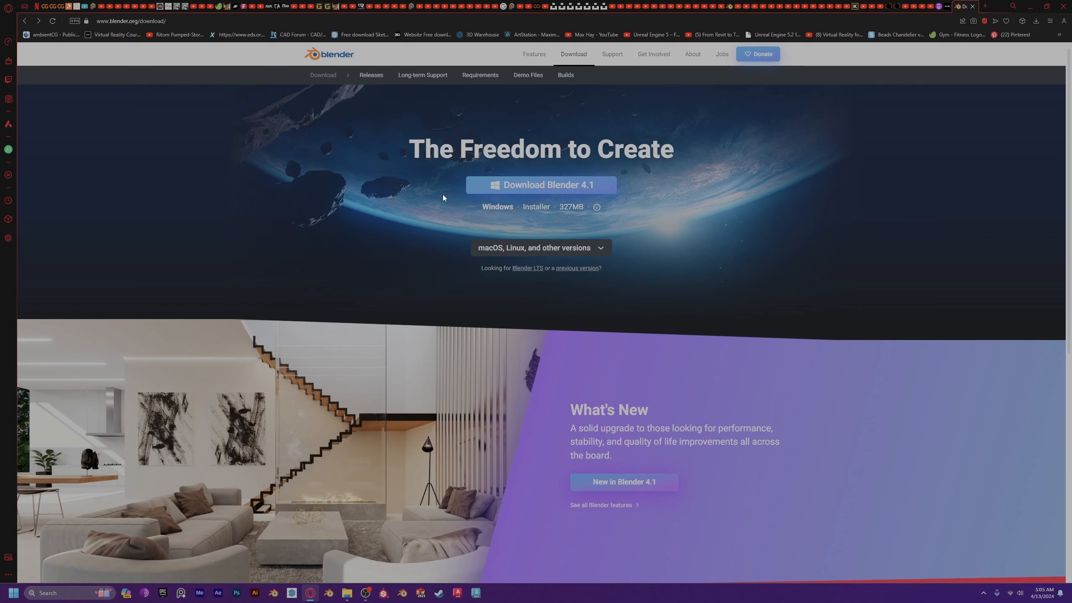
{"action": "left_click", "coordinate": [25, 23]}
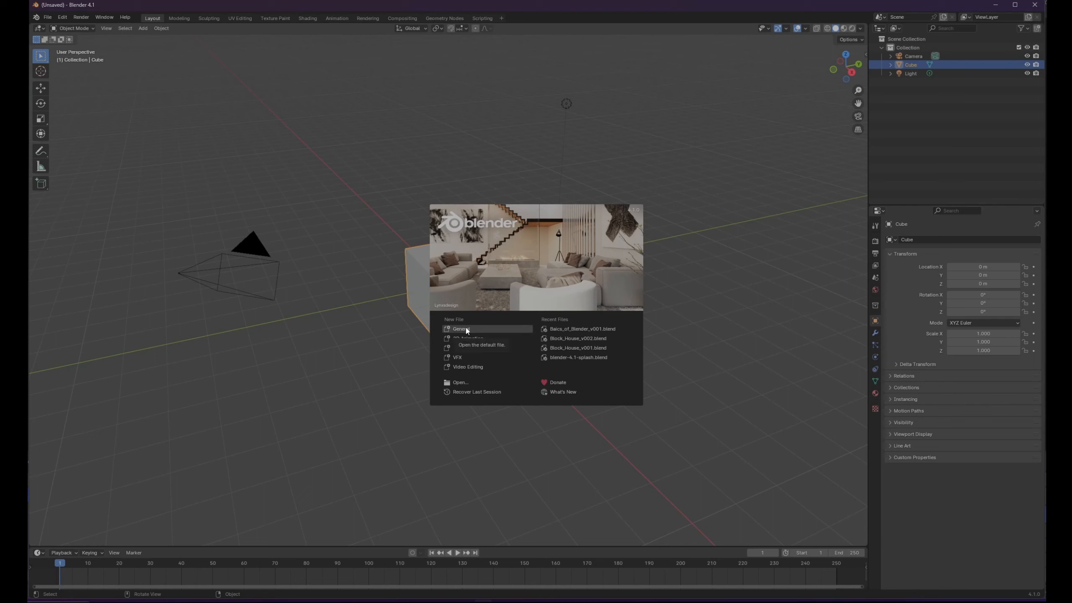
In Blender, dismiss the splash screen and select the default cube, camera and light in turn, finishing with nothing selected
{"action": "left_click", "coordinate": [359, 174]}
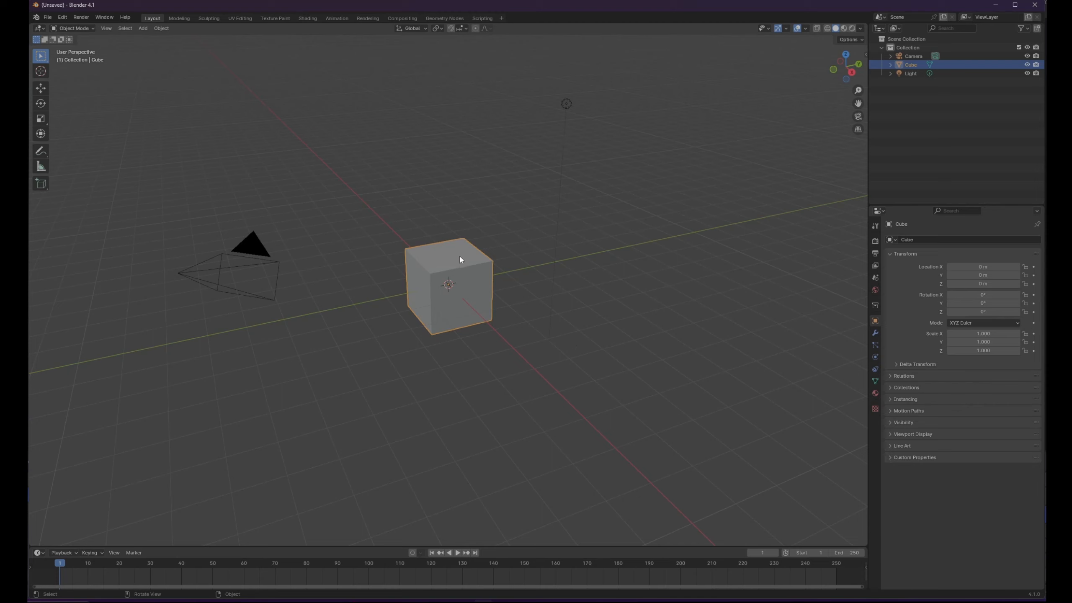
{"action": "left_click", "coordinate": [448, 259]}
{"action": "left_click", "coordinate": [214, 272]}
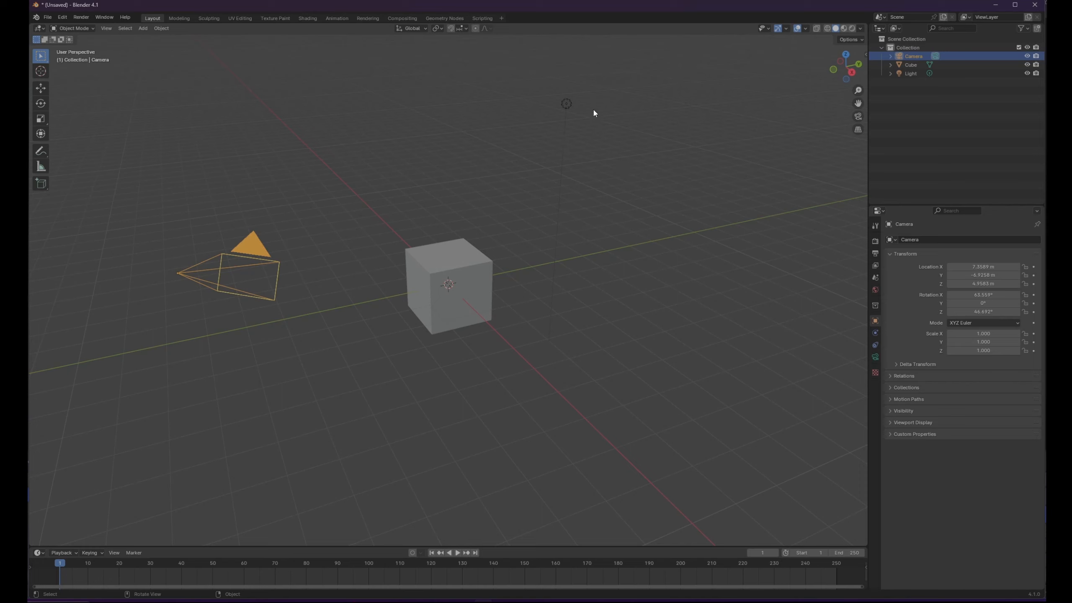
{"action": "left_click", "coordinate": [567, 104]}
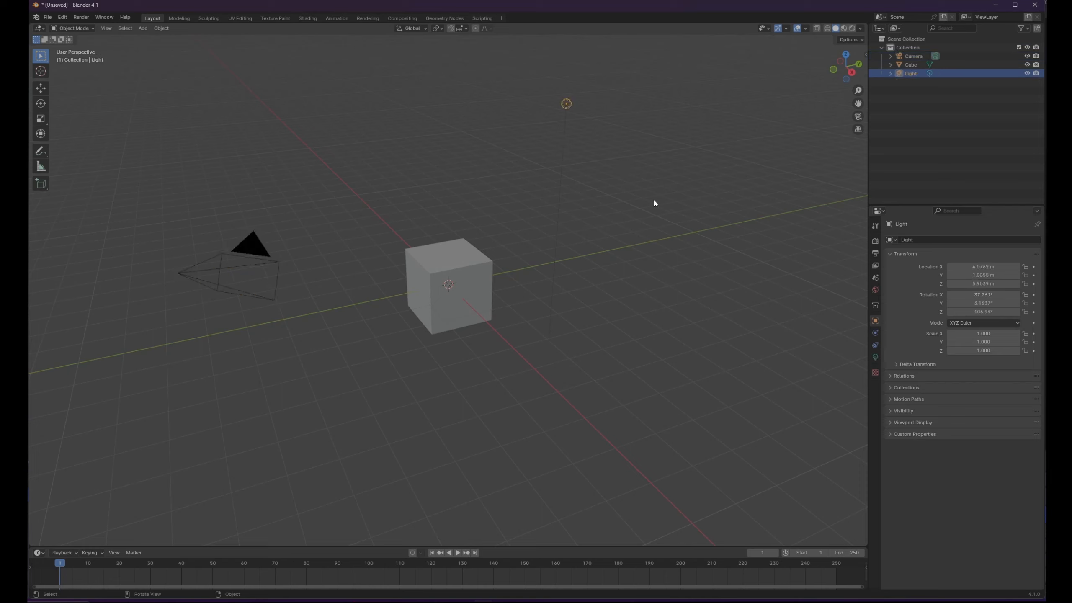
{"action": "left_click", "coordinate": [627, 195]}
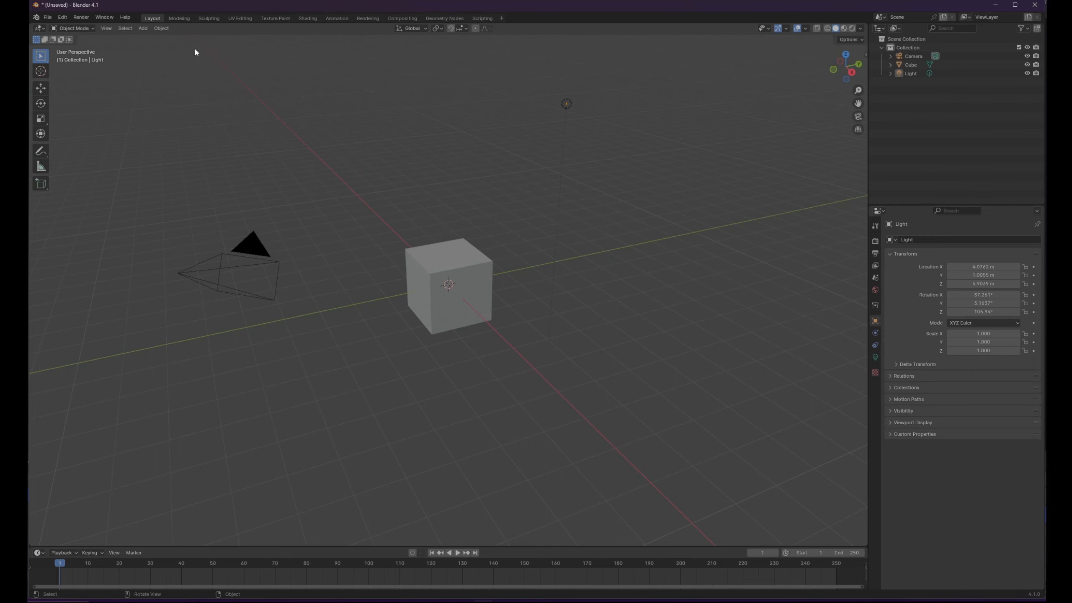
Look through the Modeling, UV Editing, Texture Paint, Animation, Compositing, Geometry Nodes and Shading workspaces, then return to Layout
{"action": "left_click", "coordinate": [183, 17]}
{"action": "left_click", "coordinate": [235, 19]}
{"action": "left_click", "coordinate": [278, 18]}
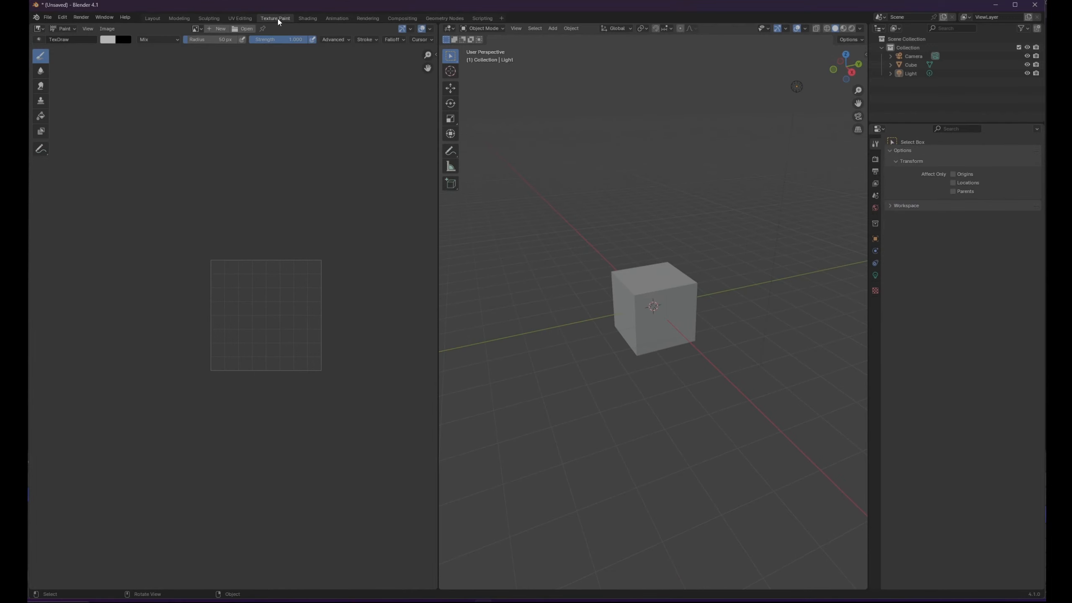
{"action": "left_click", "coordinate": [337, 18]}
{"action": "left_click", "coordinate": [403, 18]}
{"action": "left_click", "coordinate": [445, 18]}
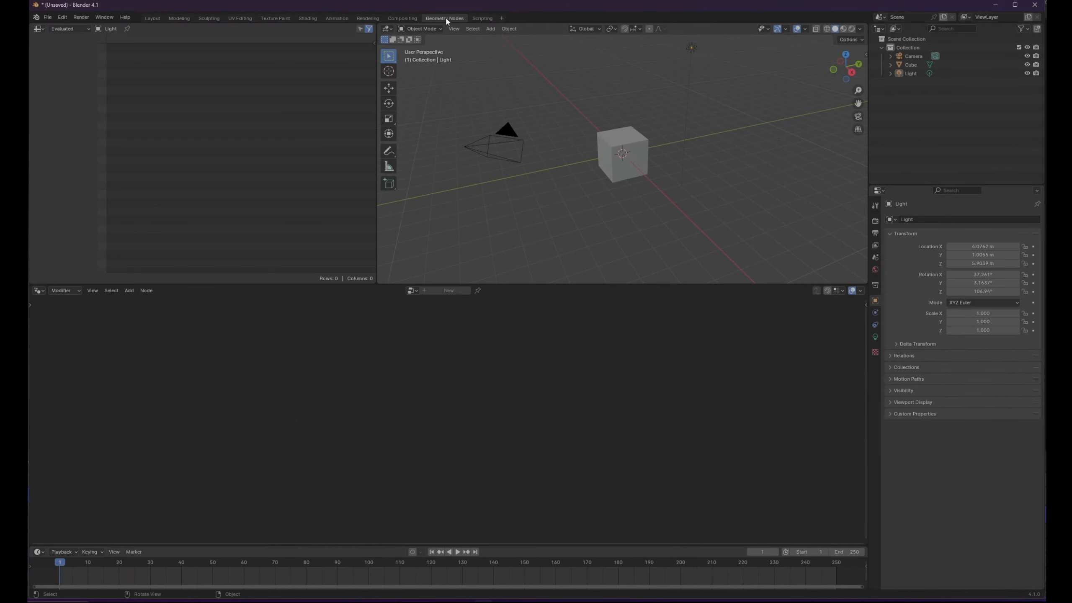
{"action": "left_click", "coordinate": [308, 19]}
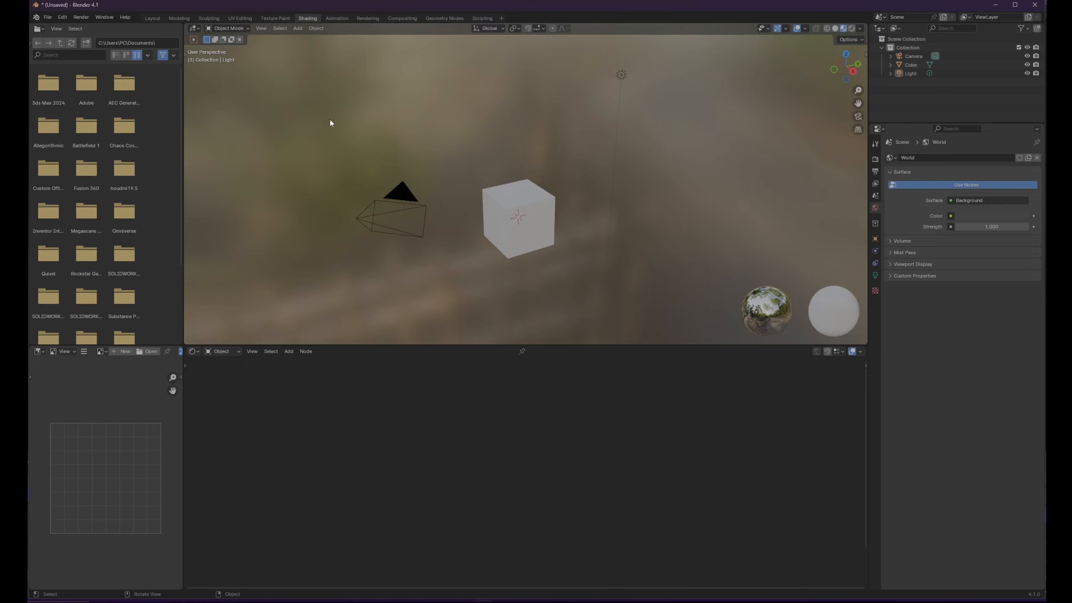
{"action": "left_click", "coordinate": [154, 18]}
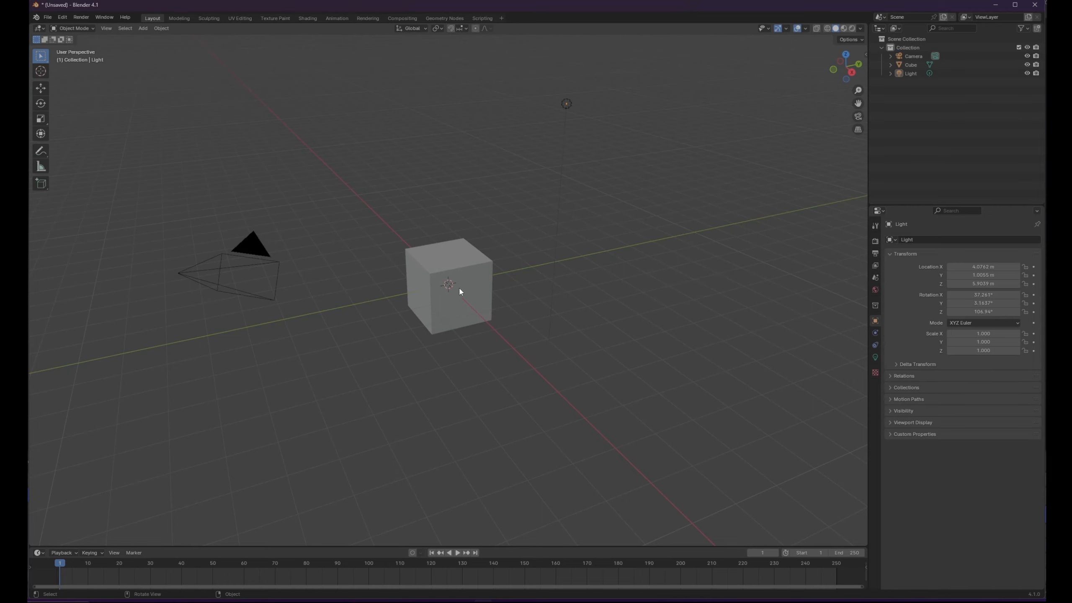
Zoom the 3D viewport in and out on the default cube, first in steps and then smoothly
{"action": "scroll", "coordinate": [460, 291], "scroll_direction": "up", "scroll_amount": 3}
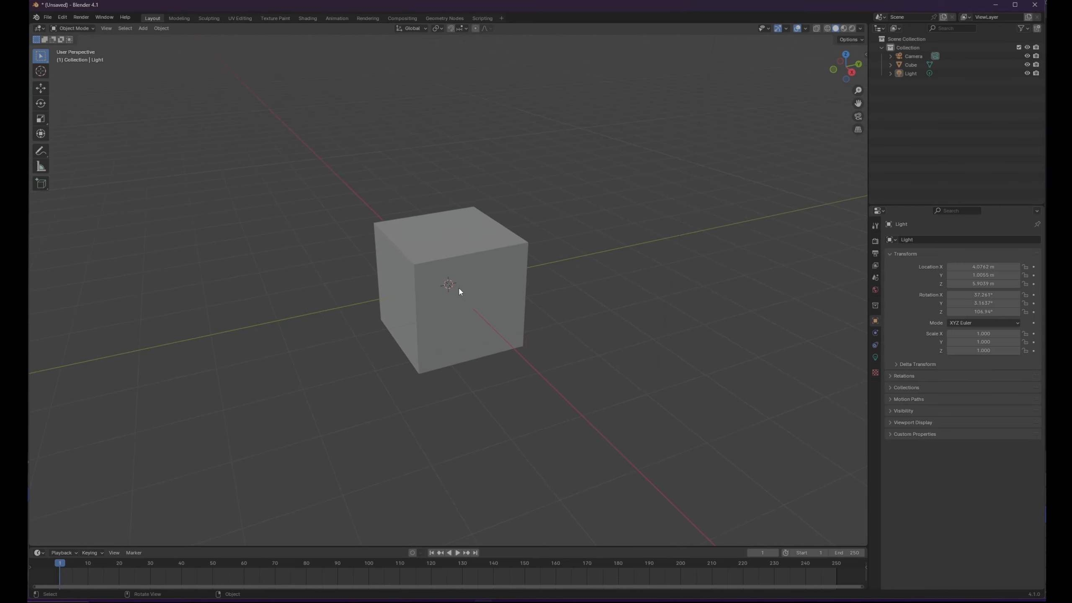
{"action": "scroll", "coordinate": [459, 286], "scroll_direction": "down", "scroll_amount": 4}
{"action": "scroll", "coordinate": [460, 288], "scroll_direction": "down", "scroll_amount": 4}
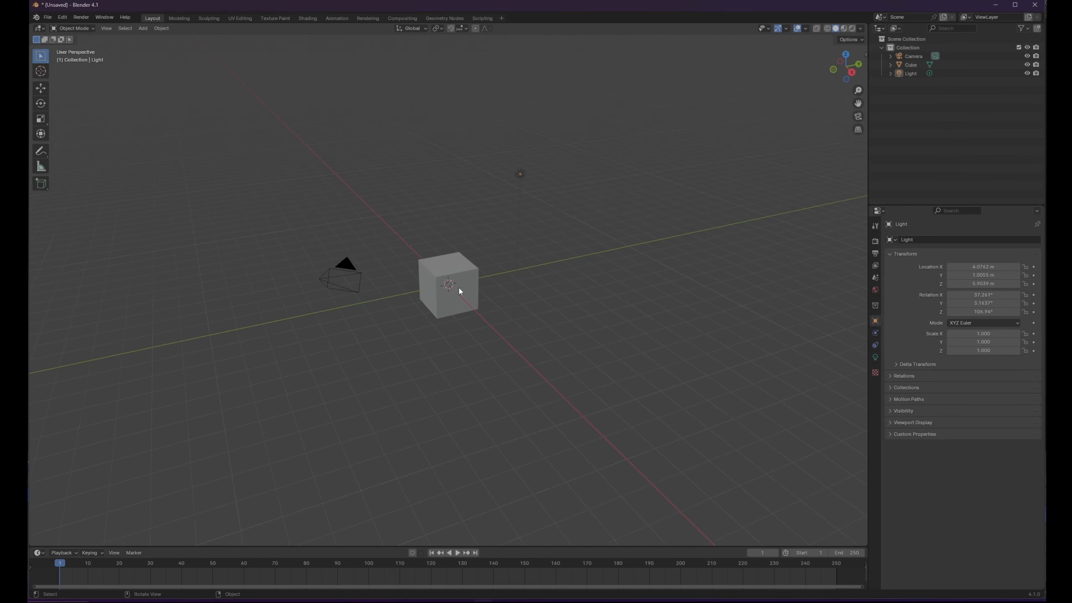
{"action": "scroll", "coordinate": [460, 289], "scroll_direction": "up", "scroll_amount": 5}
{"action": "scroll", "coordinate": [460, 288], "scroll_direction": "up", "scroll_amount": 1}
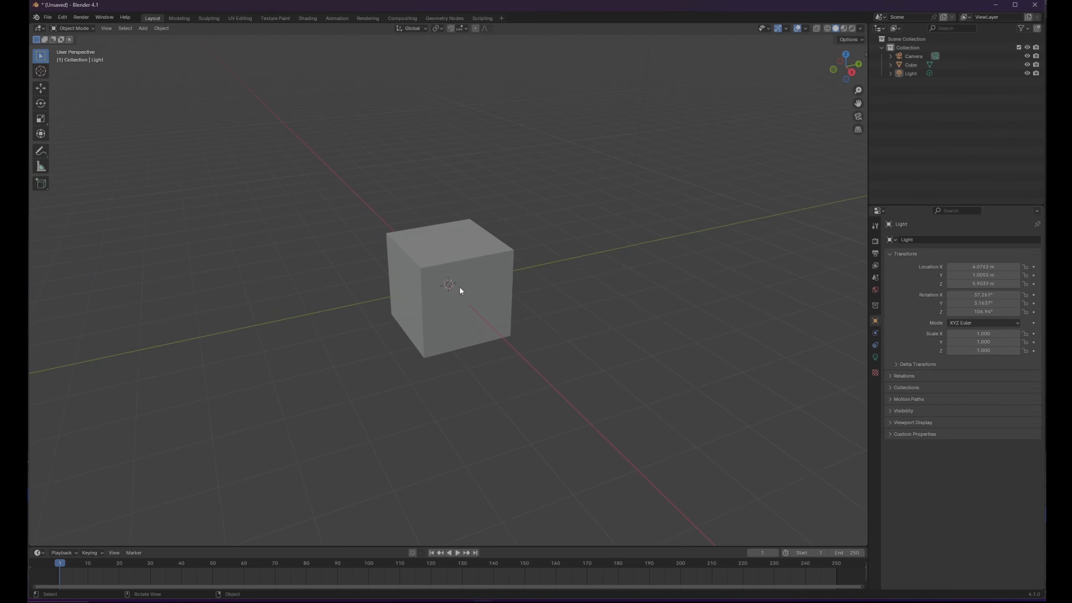
{"action": "scroll", "coordinate": [459, 289], "scroll_direction": "down", "scroll_amount": 5}
{"action": "scroll", "coordinate": [460, 289], "scroll_direction": "up", "scroll_amount": 2}
{"action": "scroll", "coordinate": [460, 290], "scroll_direction": "up", "scroll_amount": 1}
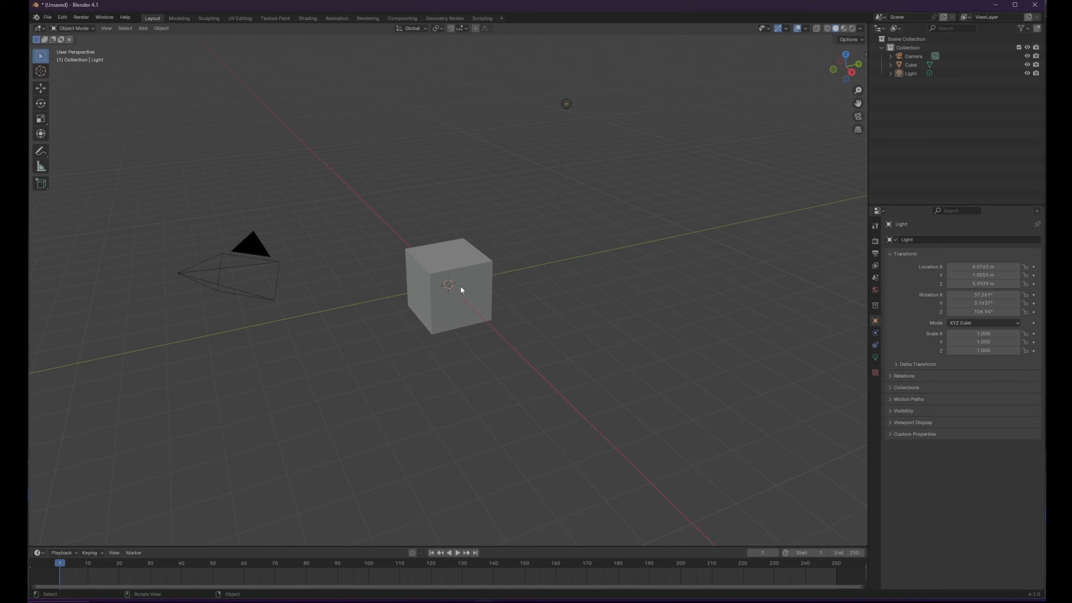
{"action": "scroll", "coordinate": [461, 290], "scroll_direction": "down", "scroll_amount": 2}
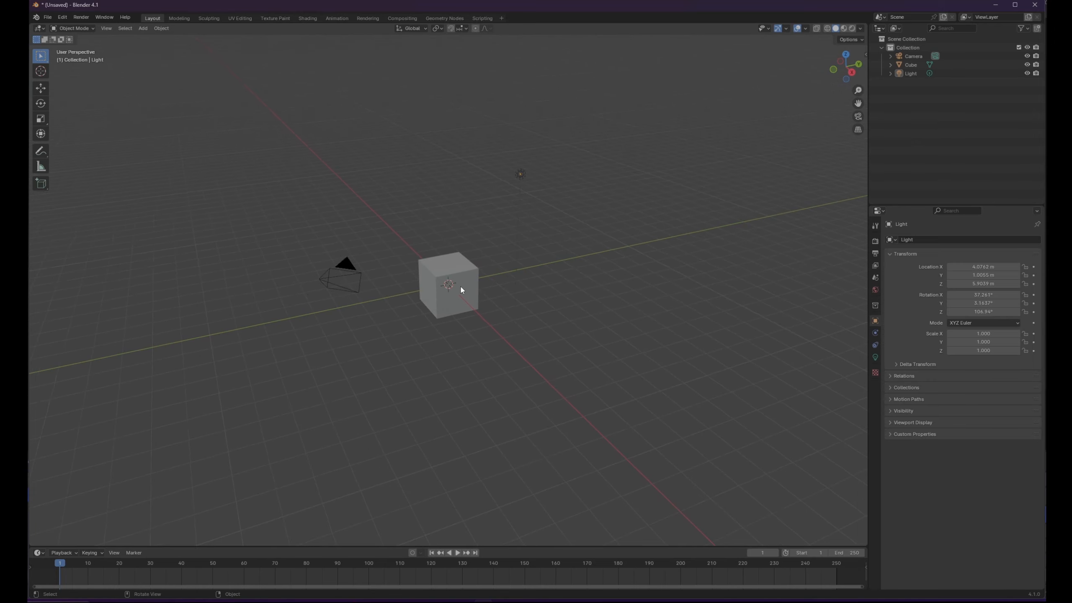
{"action": "scroll", "coordinate": [462, 290], "scroll_direction": "up", "scroll_amount": 2}
{"action": "scroll", "coordinate": [462, 288], "scroll_direction": "up", "scroll_amount": 3}
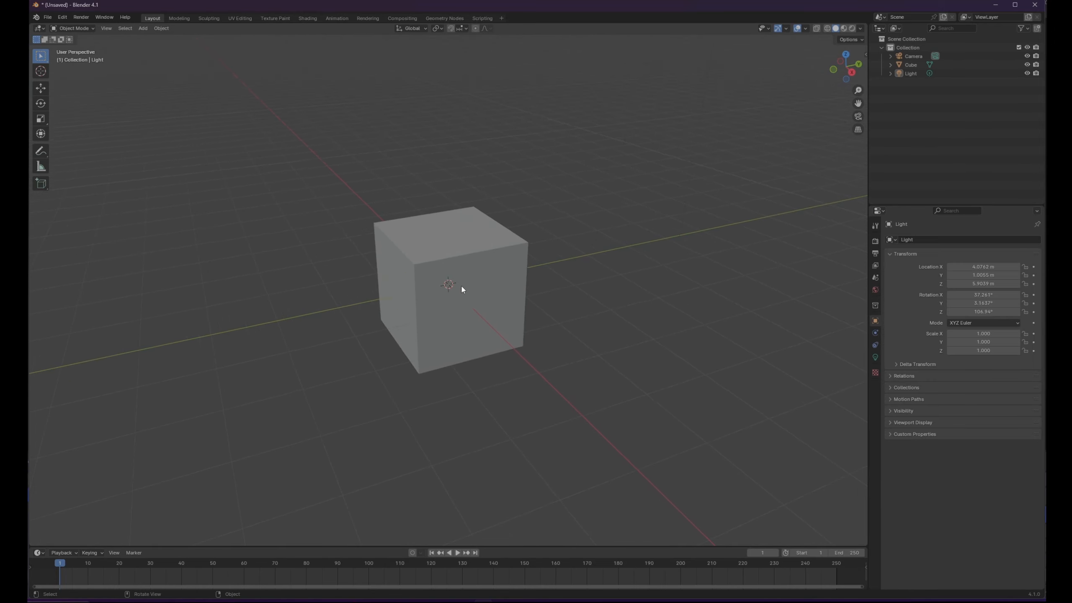
{"action": "scroll", "coordinate": [461, 288], "scroll_direction": "down", "scroll_amount": 3}
{"action": "scroll", "coordinate": [462, 289], "scroll_direction": "down", "scroll_amount": 1}
{"action": "scroll", "coordinate": [462, 289], "scroll_direction": "up", "scroll_amount": 5}
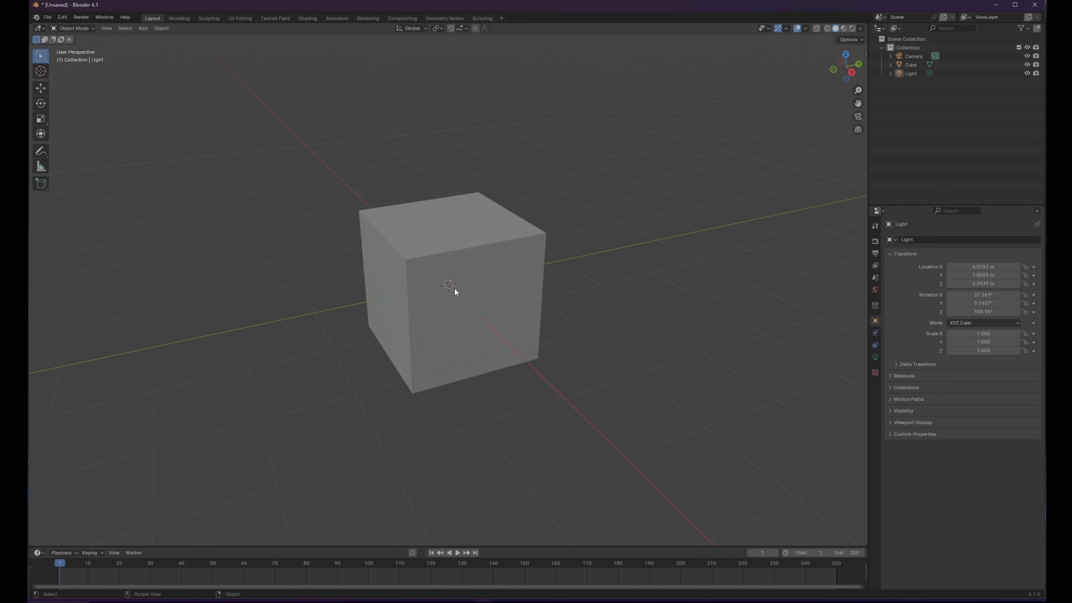
{"action": "scroll", "coordinate": [465, 284], "scroll_direction": "down", "scroll_amount": 2}
{"action": "scroll", "coordinate": [467, 283], "scroll_direction": "down", "scroll_amount": 1}
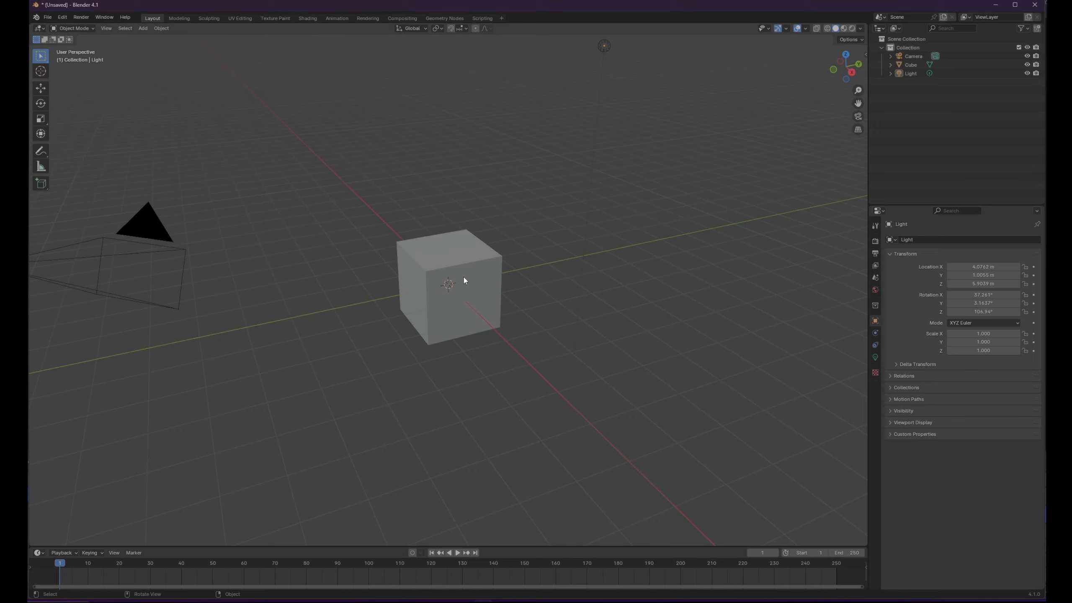
{"action": "key", "text": "ctrl"}
{"action": "left_click_drag", "start_coordinate": [466, 336], "coordinate": [466, 341]}
{"action": "middle_click_drag", "start_coordinate": [464, 338], "coordinate": [481, 374], "text": "ctrl"}
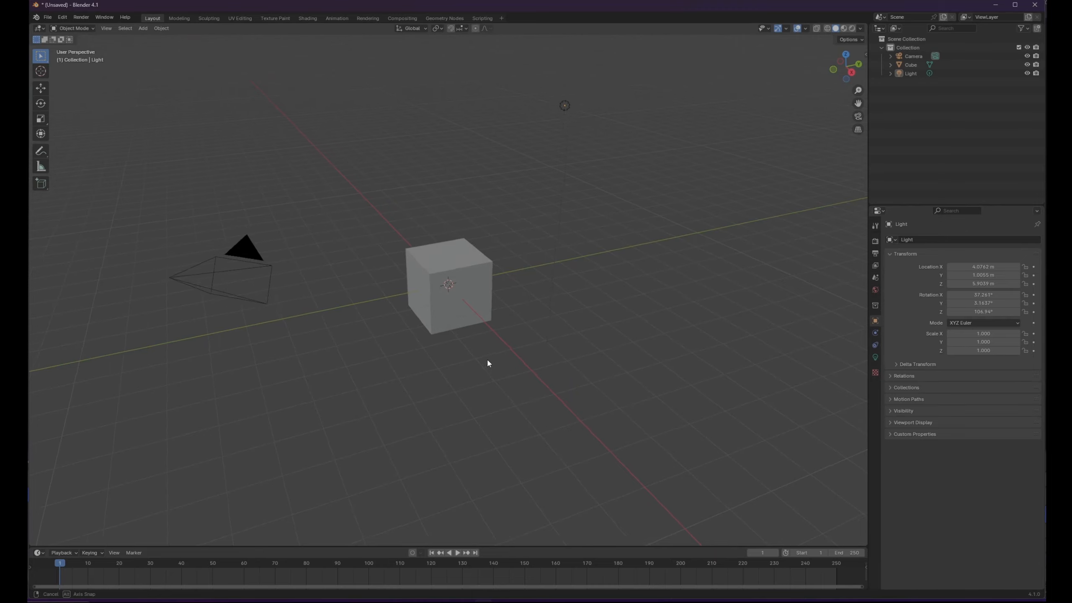
Select the camera and then the light, frame the view on the selected light and orbit around it
{"action": "mouse_move", "coordinate": [488, 362]}
{"action": "middle_mouse_down"}
{"action": "mouse_move", "coordinate": [311, 357]}
{"action": "mouse_move", "coordinate": [414, 354]}
{"action": "mouse_move", "coordinate": [482, 325]}
{"action": "mouse_move", "coordinate": [512, 350]}
{"action": "mouse_move", "coordinate": [567, 348]}
{"action": "mouse_move", "coordinate": [522, 364]}
{"action": "mouse_move", "coordinate": [514, 347]}
{"action": "mouse_move", "coordinate": [408, 378]}
{"action": "mouse_move", "coordinate": [355, 364]}
{"action": "mouse_move", "coordinate": [484, 364]}
{"action": "middle_mouse_up"}
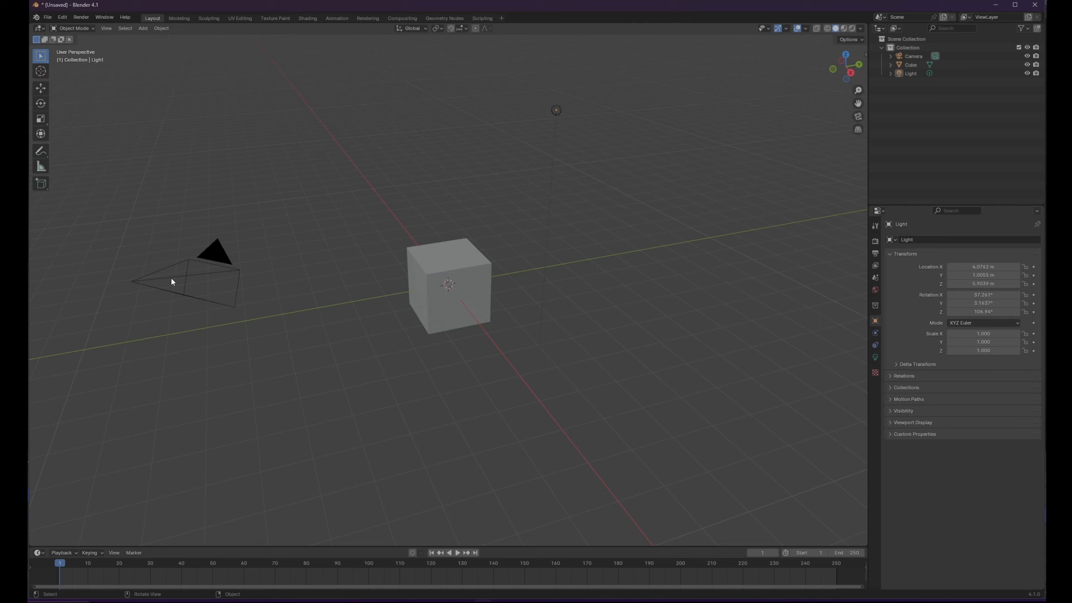
{"action": "middle_click_drag", "start_coordinate": [273, 160], "coordinate": [379, 177]}
{"action": "left_click", "coordinate": [428, 249]}
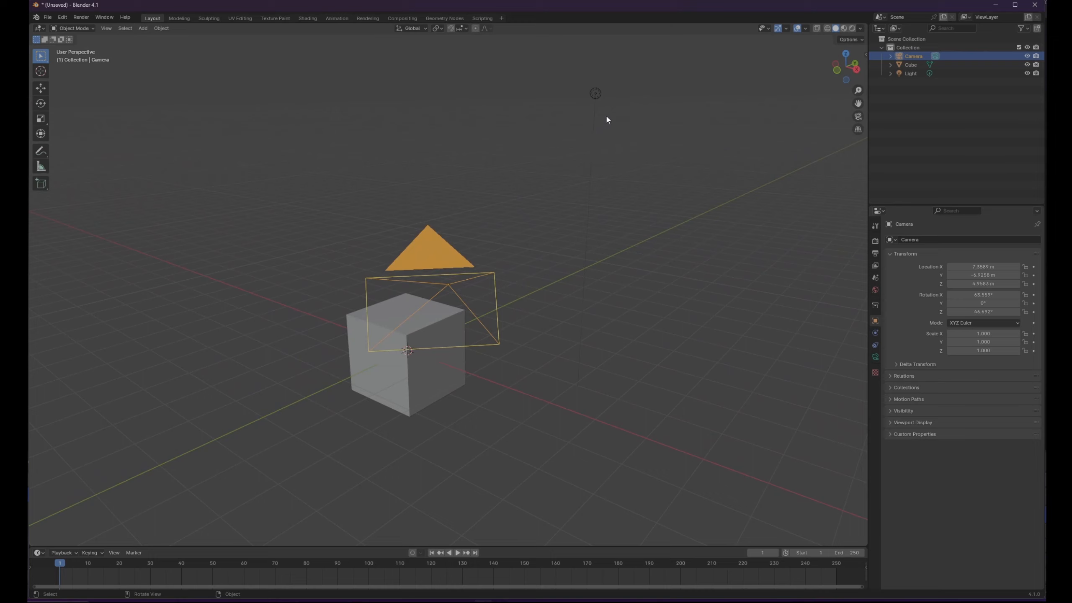
{"action": "left_click", "coordinate": [596, 94]}
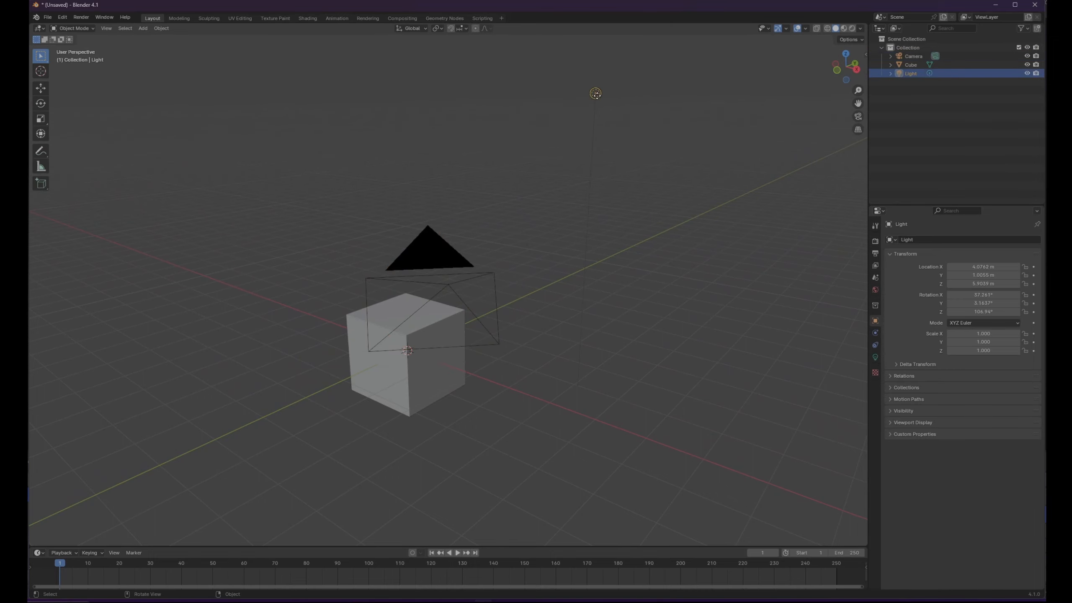
{"action": "left_click", "coordinate": [106, 28]}
{"action": "left_click", "coordinate": [137, 86]}
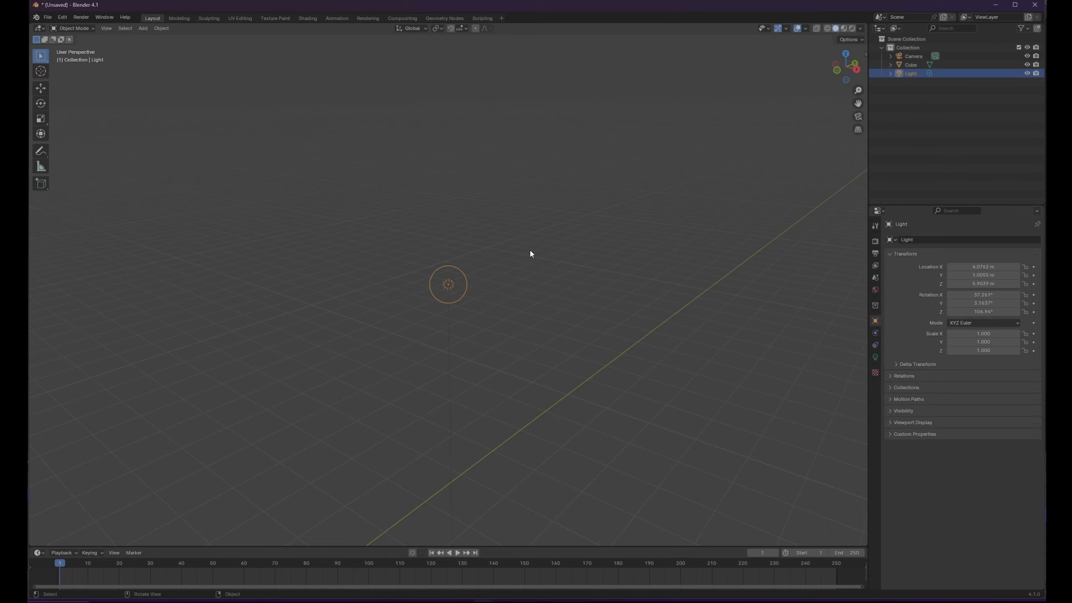
{"action": "middle_click_drag", "start_coordinate": [530, 255], "coordinate": [489, 280]}
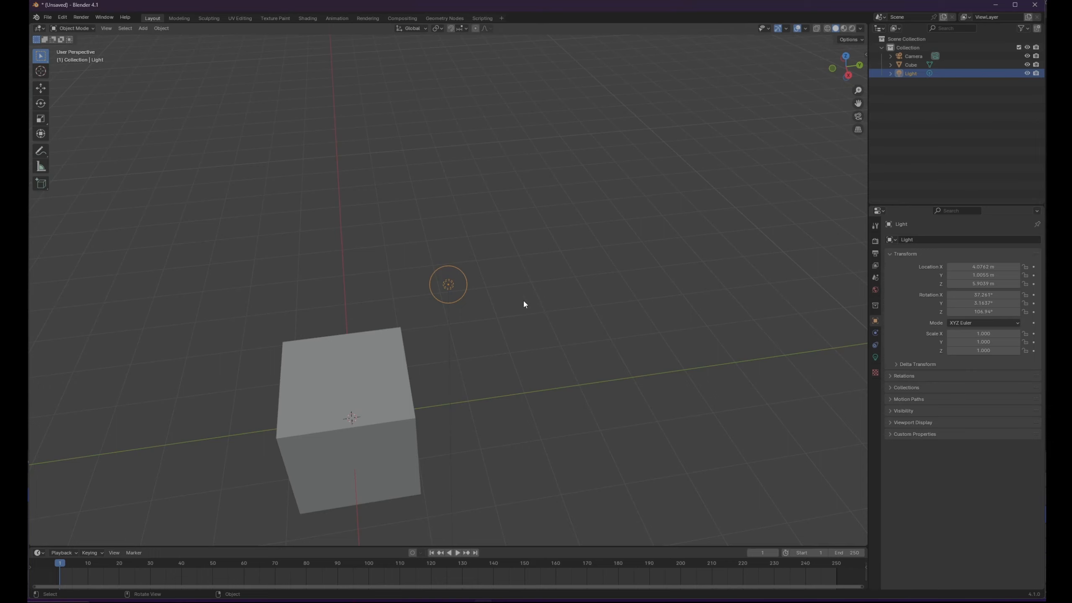
Select the cube, frame the view on it and orbit around it
{"action": "left_click", "coordinate": [371, 356]}
{"action": "middle_click_drag", "start_coordinate": [587, 297], "coordinate": [446, 406]}
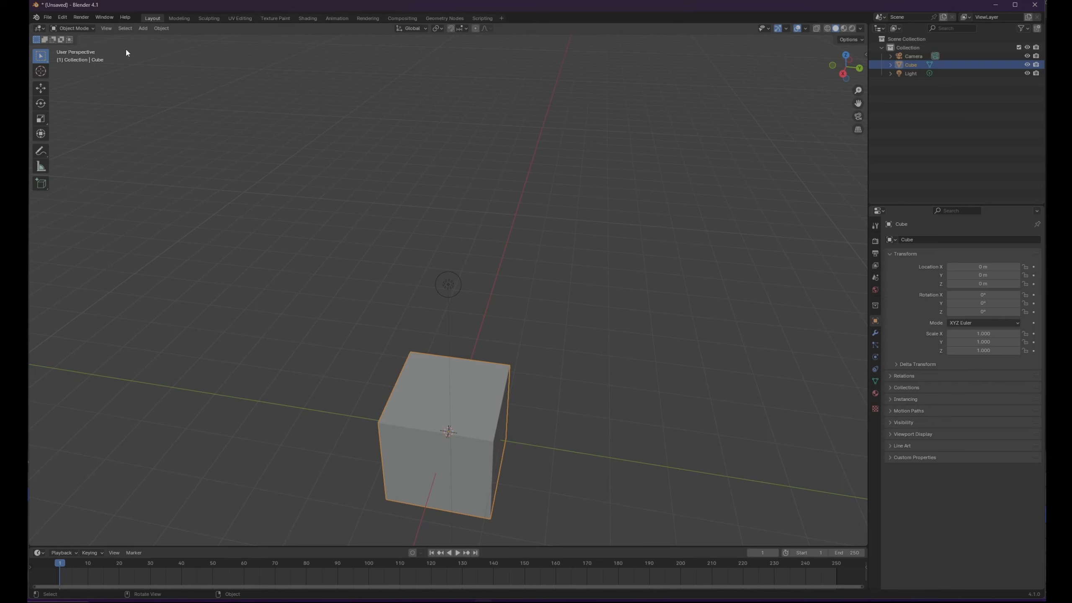
{"action": "left_click", "coordinate": [106, 28]}
{"action": "key", "text": "KP_Decimal"}
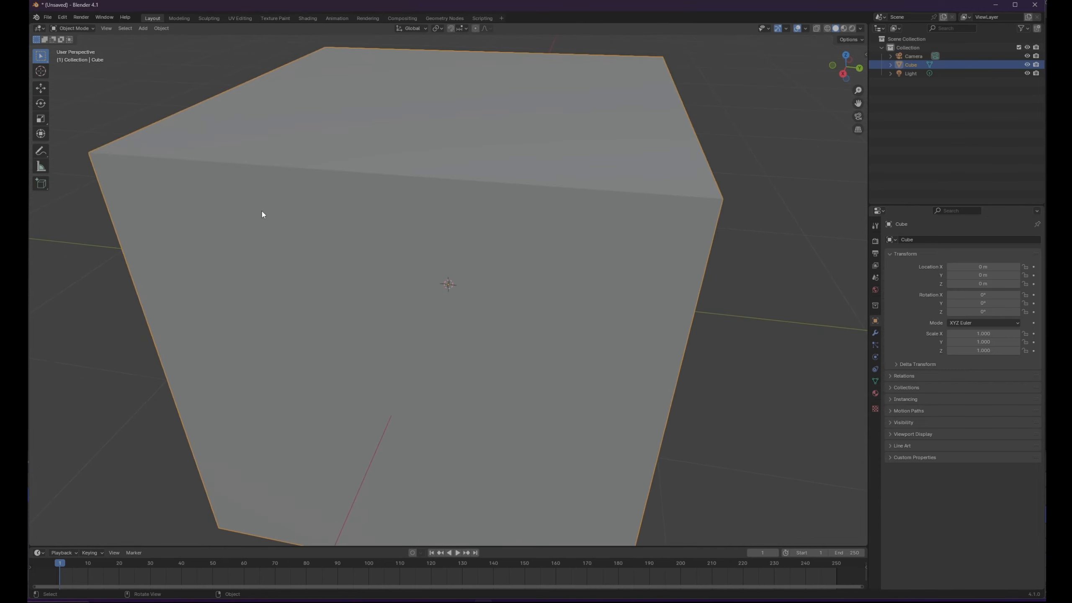
{"action": "left_click", "coordinate": [106, 29]}
{"action": "middle_click_drag", "start_coordinate": [431, 238], "coordinate": [476, 233]}
{"action": "scroll", "coordinate": [447, 230], "scroll_direction": "down", "scroll_amount": 6}
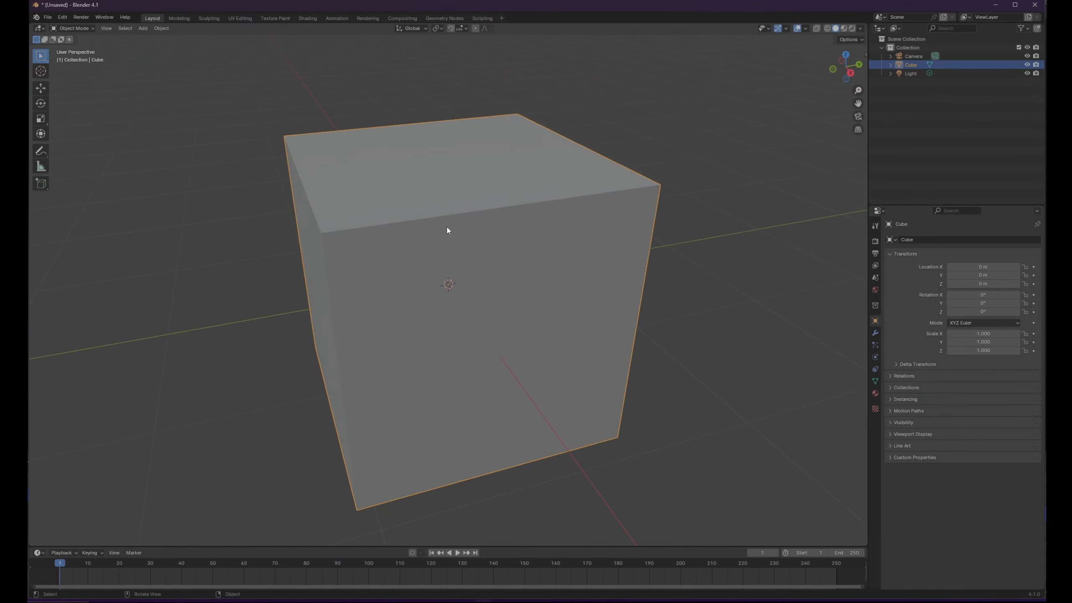
Zoom out until the camera and light show, pan the view slightly, and deselect the cube
{"action": "scroll", "coordinate": [451, 233], "scroll_direction": "down", "scroll_amount": 6}
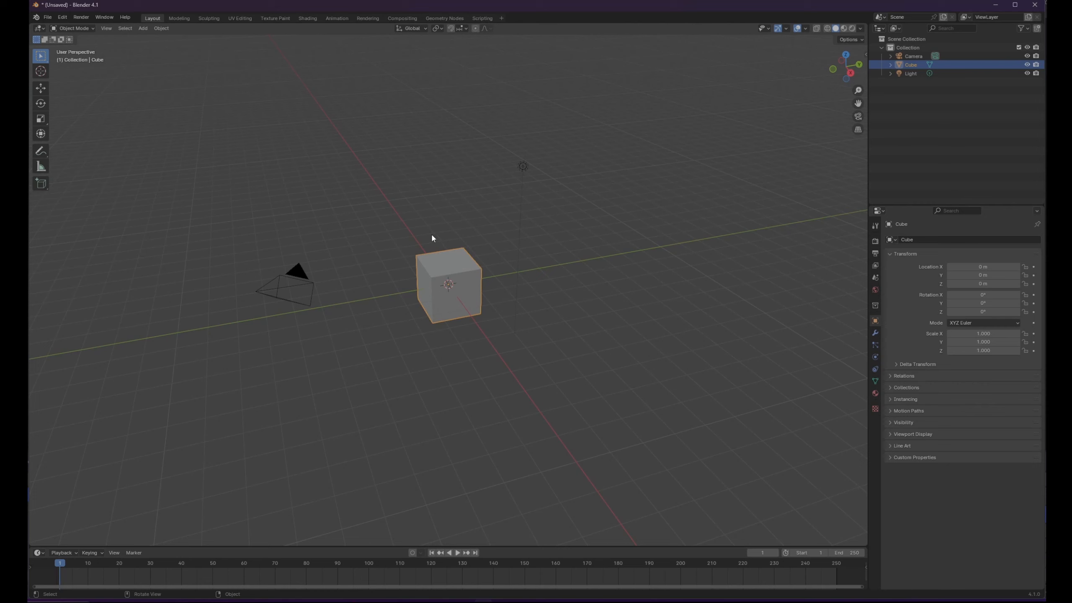
{"action": "key", "text": "shift"}
{"action": "mouse_move", "coordinate": [466, 233]}
{"action": "middle_mouse_down", "text": "shift"}
{"action": "mouse_move", "coordinate": [352, 235]}
{"action": "mouse_move", "coordinate": [577, 251]}
{"action": "mouse_move", "coordinate": [582, 196]}
{"action": "mouse_move", "coordinate": [483, 177]}
{"action": "mouse_move", "coordinate": [429, 242]}
{"action": "mouse_move", "coordinate": [497, 256]}
{"action": "mouse_move", "coordinate": [482, 224]}
{"action": "mouse_move", "coordinate": [442, 229]}
{"action": "mouse_move", "coordinate": [454, 246]}
{"action": "mouse_move", "coordinate": [470, 234]}
{"action": "mouse_move", "coordinate": [461, 241]}
{"action": "middle_mouse_up", "text": "shift"}
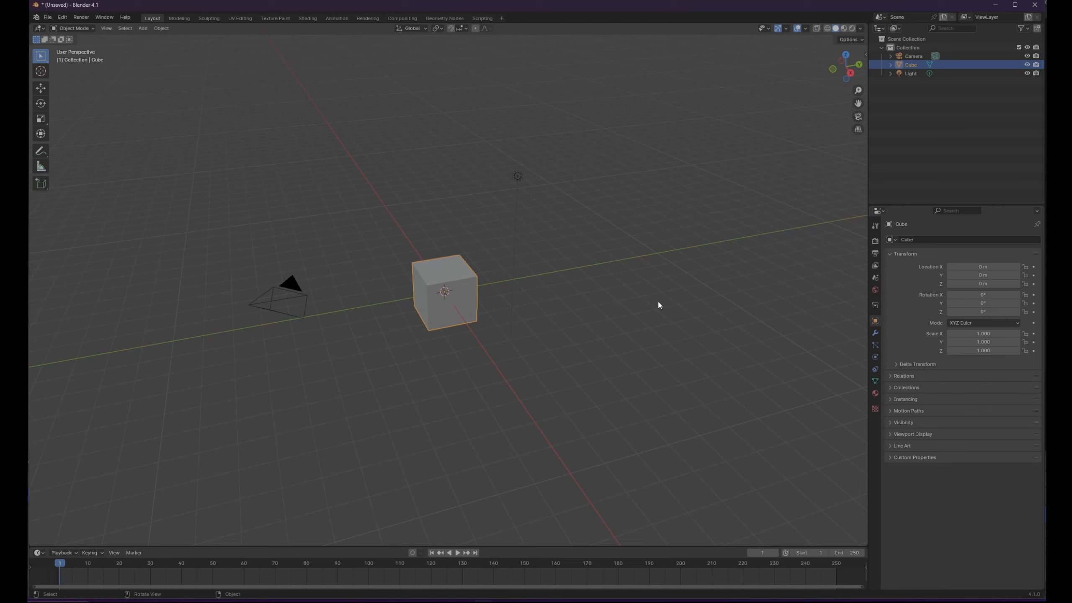
{"action": "left_click", "coordinate": [671, 401]}
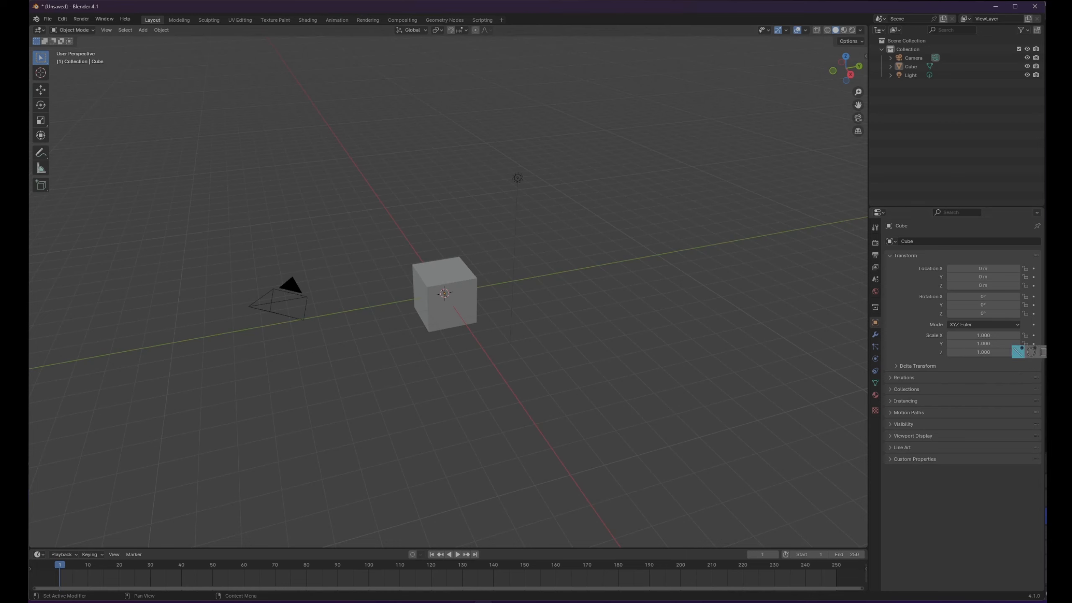
{"action": "mouse_move", "coordinate": [51, 81]}
{"action": "left_mouse_down"}
{"action": "mouse_move", "coordinate": [32, 89]}
{"action": "mouse_move", "coordinate": [30, 121]}
{"action": "mouse_move", "coordinate": [52, 125]}
{"action": "mouse_move", "coordinate": [51, 81]}
{"action": "left_mouse_up"}
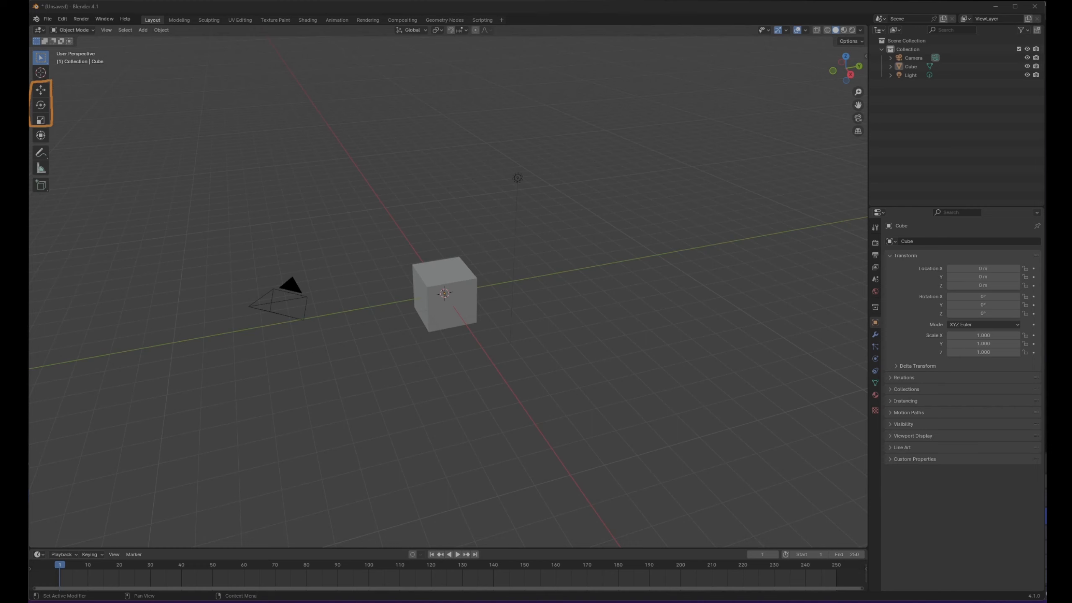
{"action": "left_click_drag", "start_coordinate": [56, 87], "coordinate": [110, 91]}
{"action": "key", "text": "Escape"}
Move the cube with the Move tool, about 1.44 m along Y, 1.88 m along X and 1.05 m along Z
{"action": "left_click", "coordinate": [41, 90]}
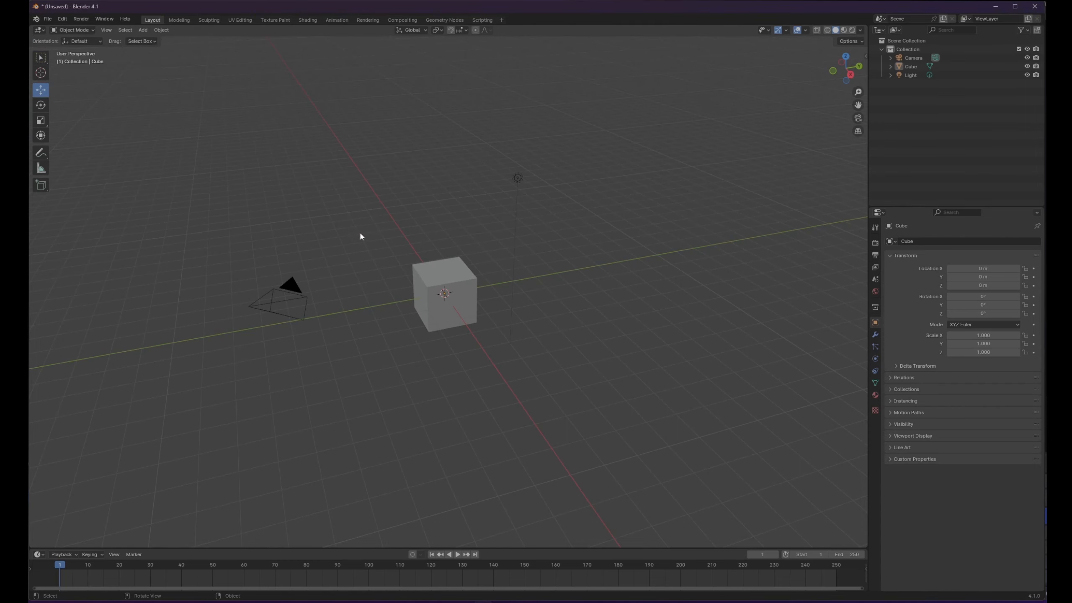
{"action": "middle_click_drag", "start_coordinate": [361, 237], "coordinate": [462, 245]}
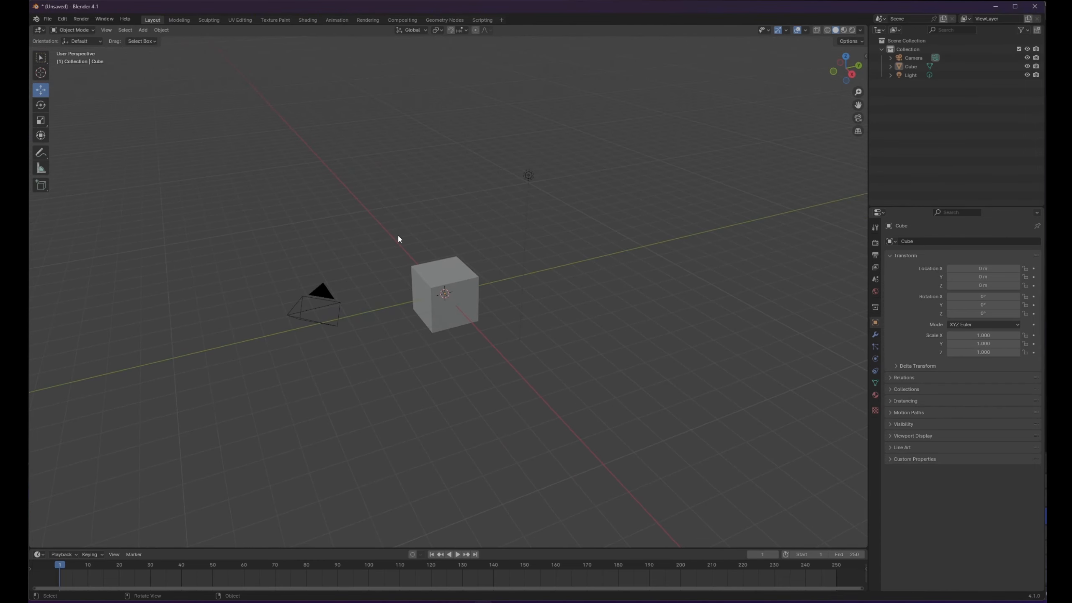
{"action": "left_click", "coordinate": [449, 277]}
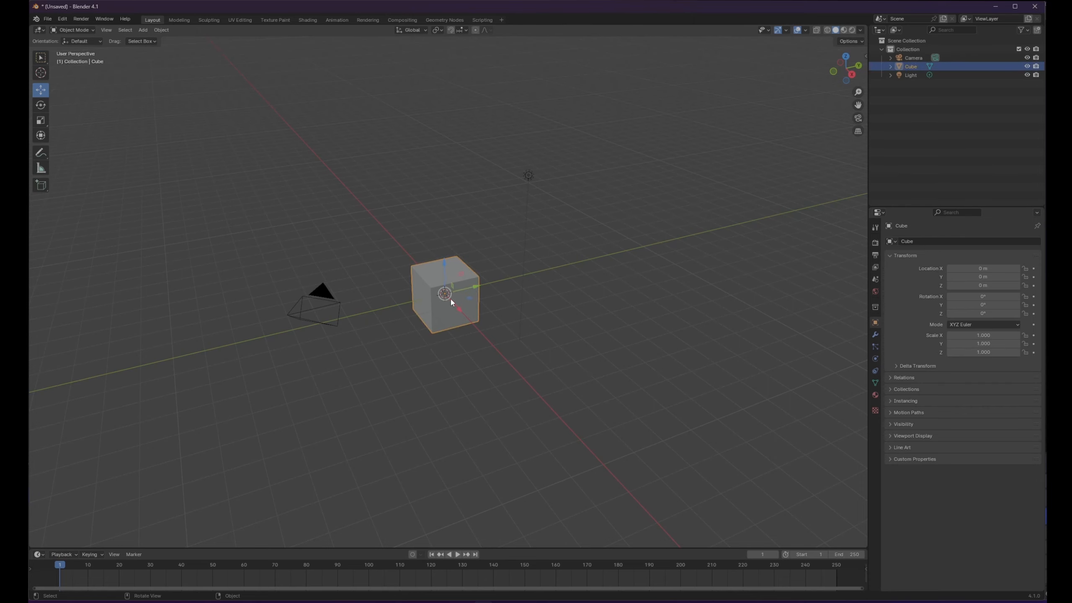
{"action": "scroll", "coordinate": [434, 300], "scroll_direction": "up", "scroll_amount": 5}
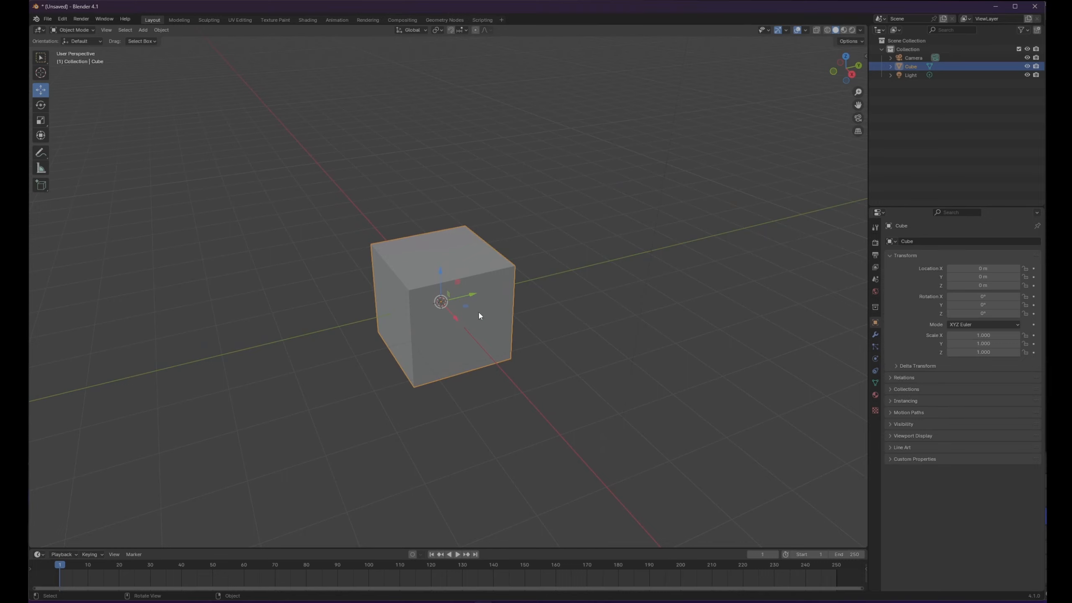
{"action": "mouse_move", "coordinate": [473, 364]}
{"action": "middle_mouse_down"}
{"action": "mouse_move", "coordinate": [497, 367]}
{"action": "mouse_move", "coordinate": [489, 370]}
{"action": "middle_mouse_up"}
{"action": "scroll", "coordinate": [501, 371], "scroll_direction": "down", "scroll_amount": 2}
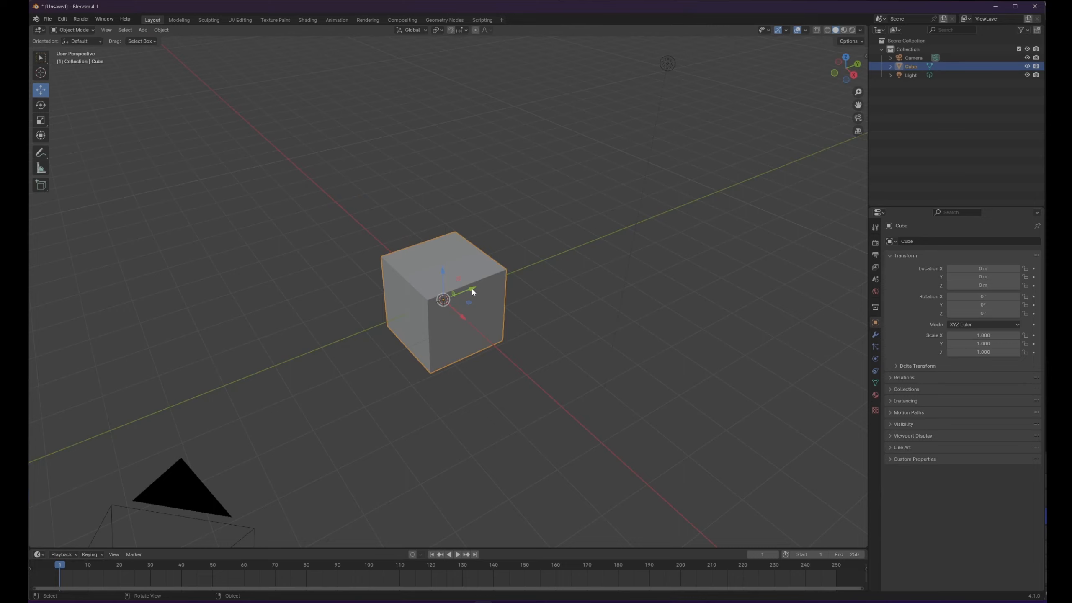
{"action": "left_click_drag", "start_coordinate": [473, 292], "coordinate": [522, 271]}
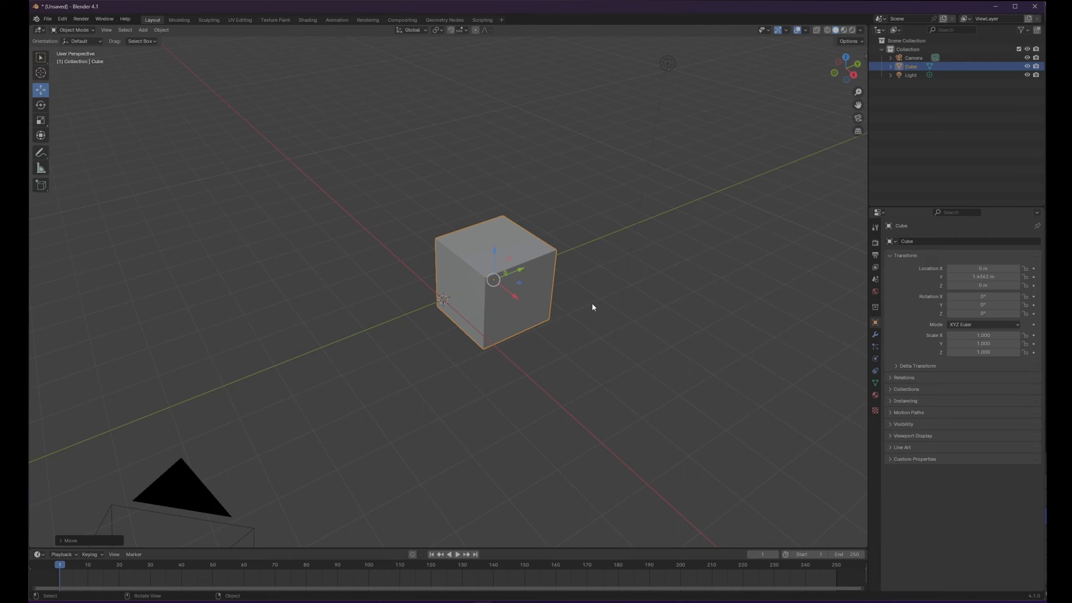
{"action": "left_click_drag", "start_coordinate": [515, 299], "coordinate": [562, 251]}
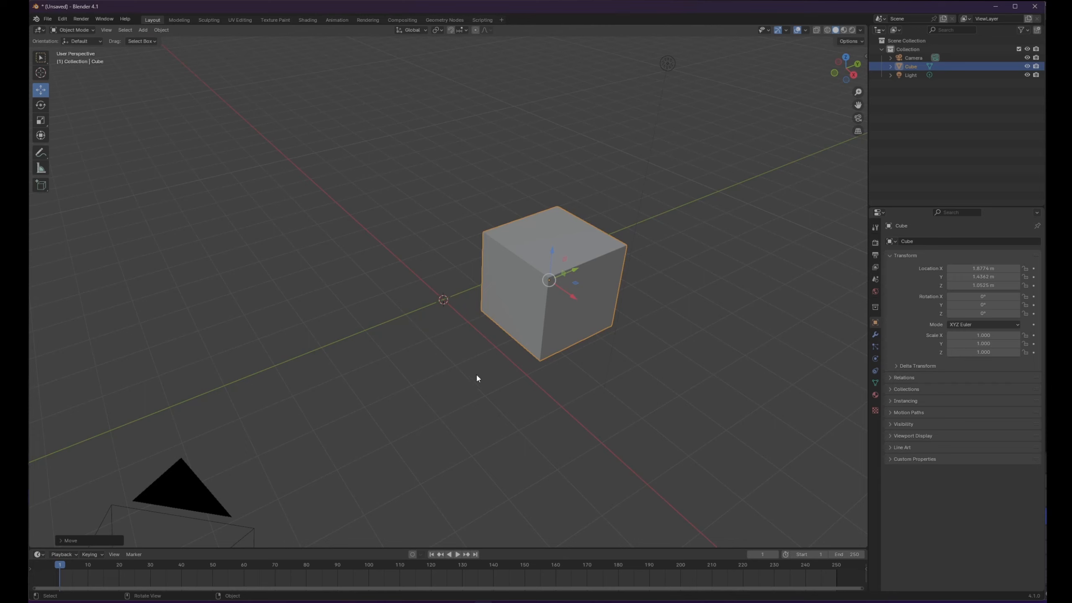
Undo all of the cube's moves along the three axes
{"action": "key", "text": "ctrl+z"}
{"action": "key", "text": "ctrl+z"}
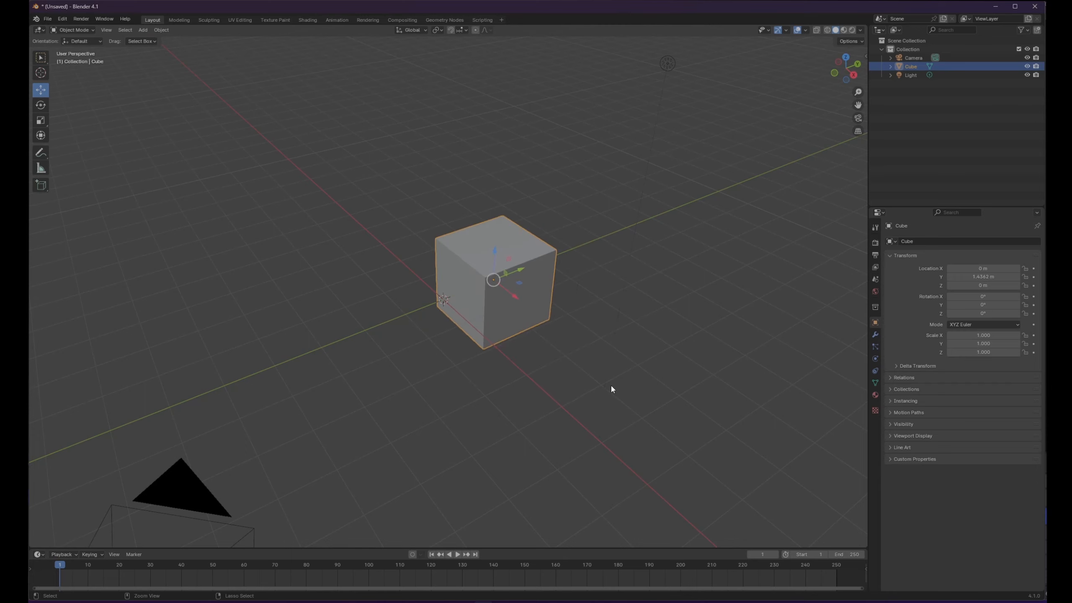
{"action": "key", "text": "ctrl+z"}
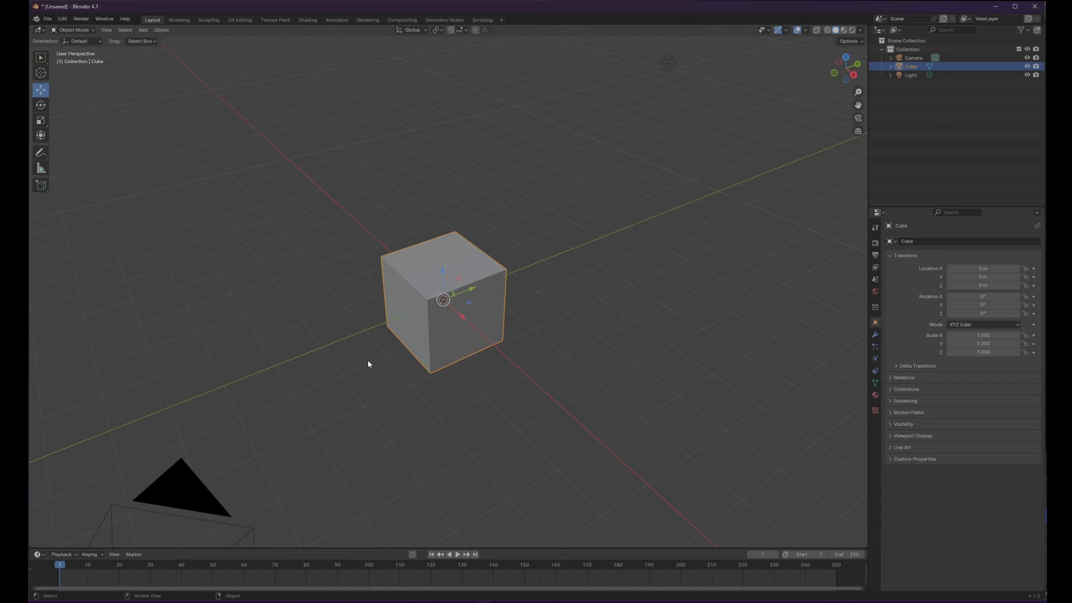
Rotate the cube with the Rotate tool, about -50° around Z and then around the other axes
{"action": "left_click", "coordinate": [43, 106]}
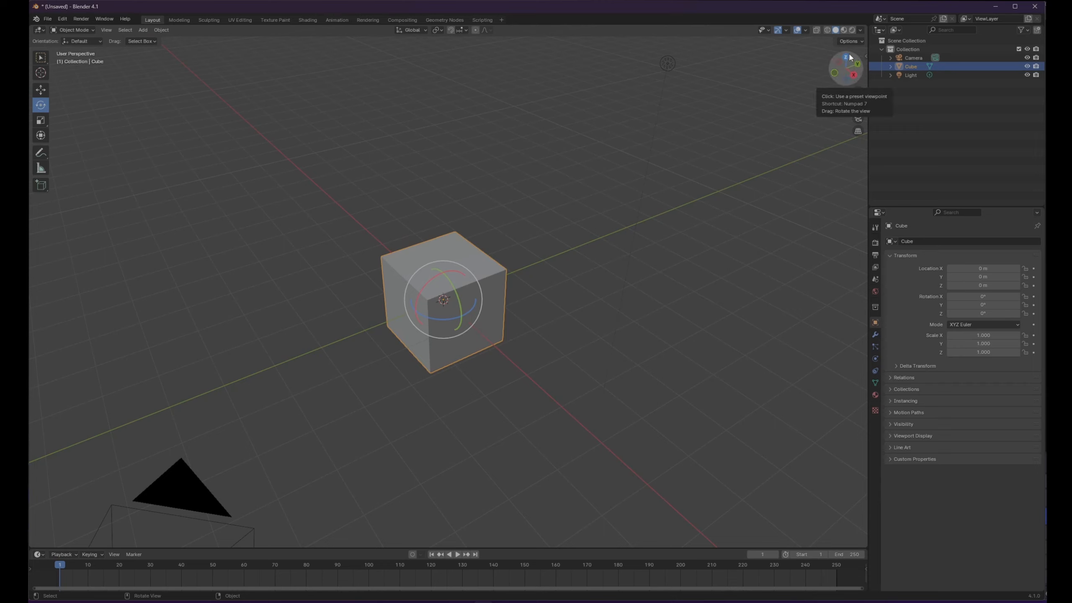
{"action": "middle_click_drag", "start_coordinate": [604, 251], "coordinate": [610, 233]}
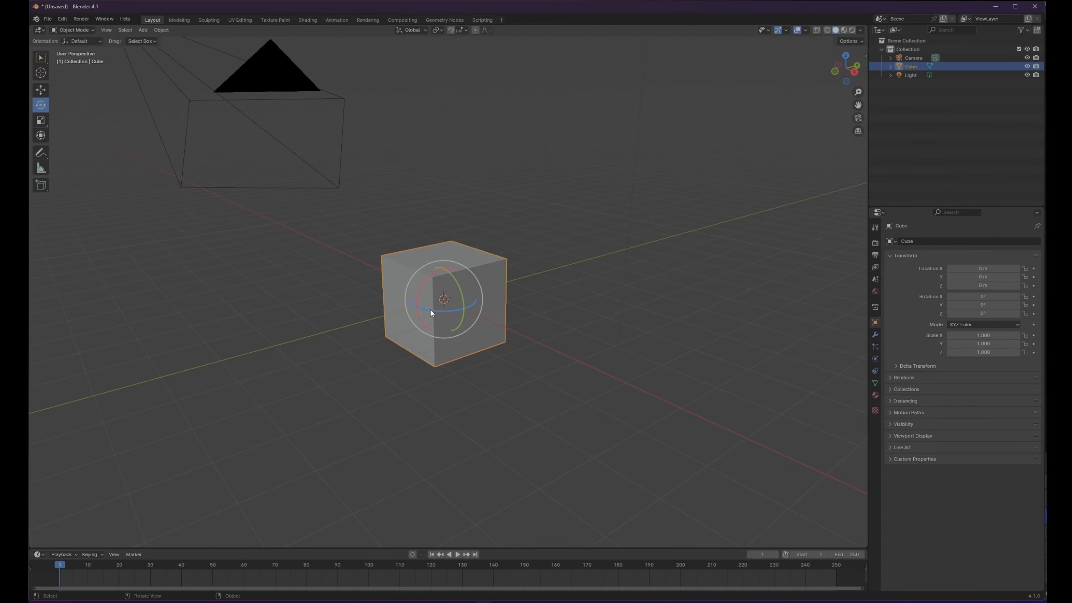
{"action": "left_click_drag", "start_coordinate": [431, 312], "coordinate": [291, 278]}
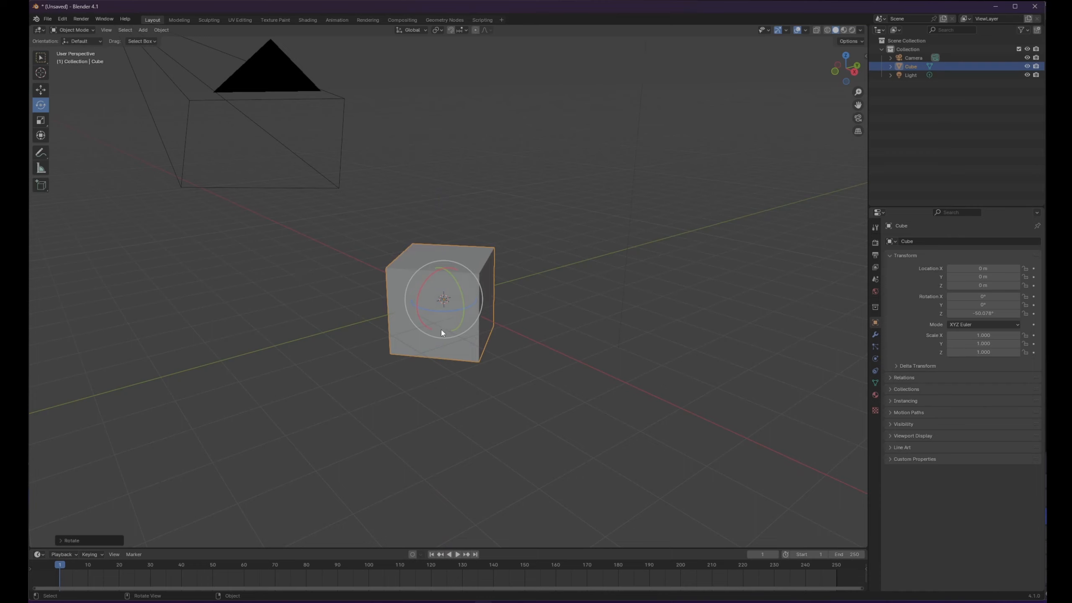
{"action": "left_click_drag", "start_coordinate": [421, 289], "coordinate": [363, 259]}
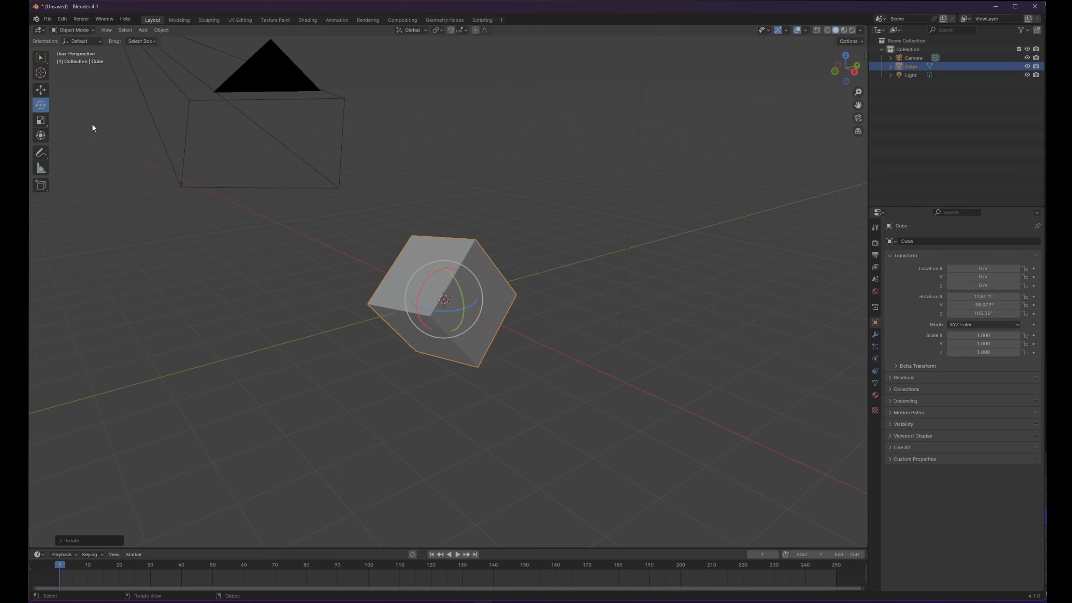
Switch to the Scale tool and clear the cube's rotation
{"action": "left_click", "coordinate": [41, 121]}
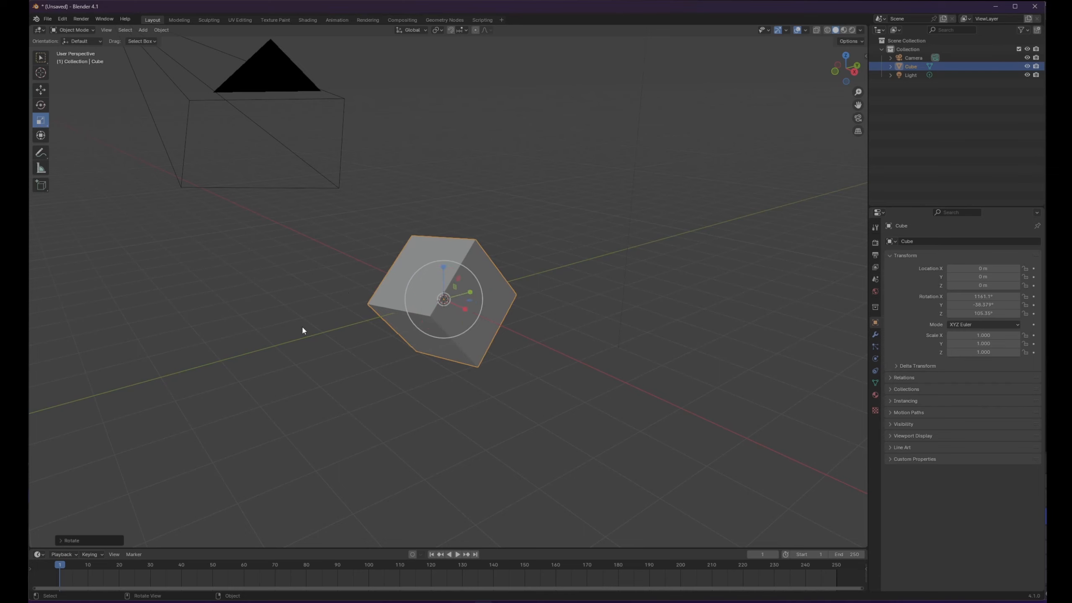
{"action": "key", "text": "alt+r"}
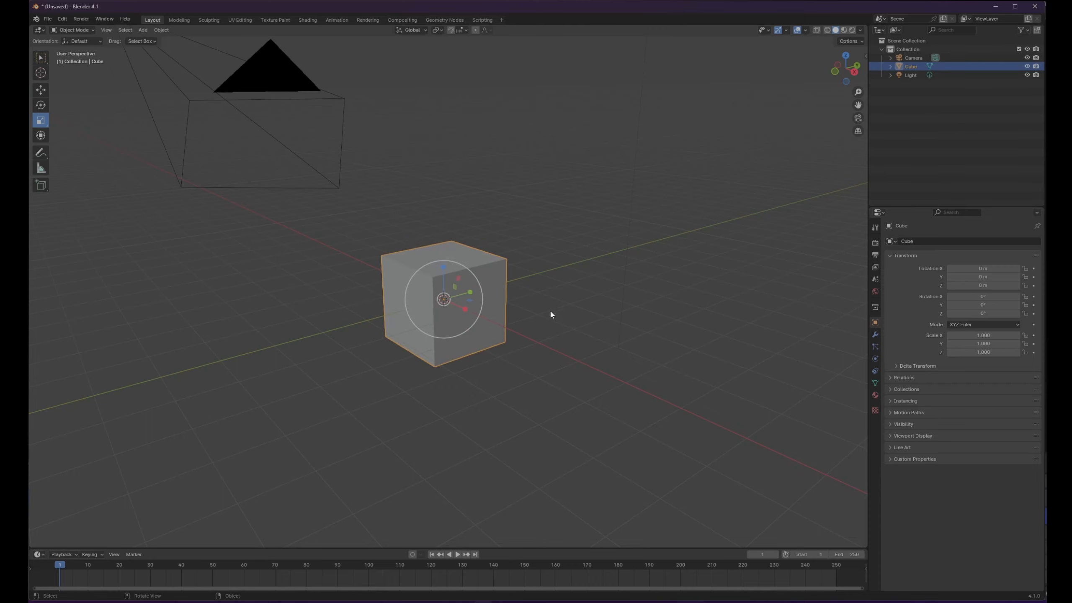
Scale the cube to about 4.6 along X and 2.3 along Y, then stretch it along Z
{"action": "middle_click_drag", "start_coordinate": [550, 315], "coordinate": [542, 334]}
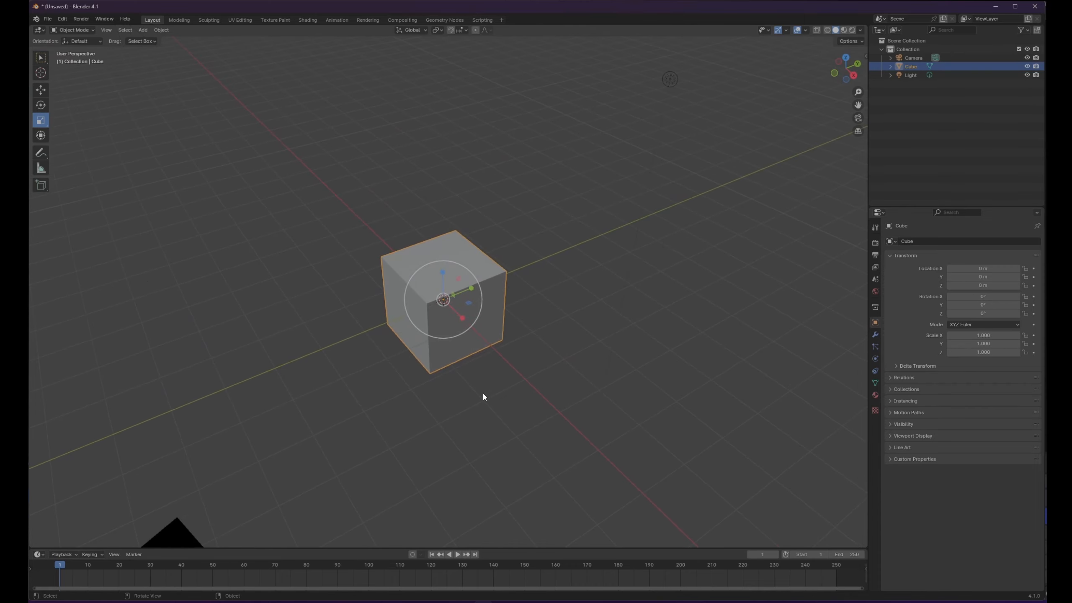
{"action": "middle_click_drag", "start_coordinate": [484, 404], "coordinate": [487, 362]}
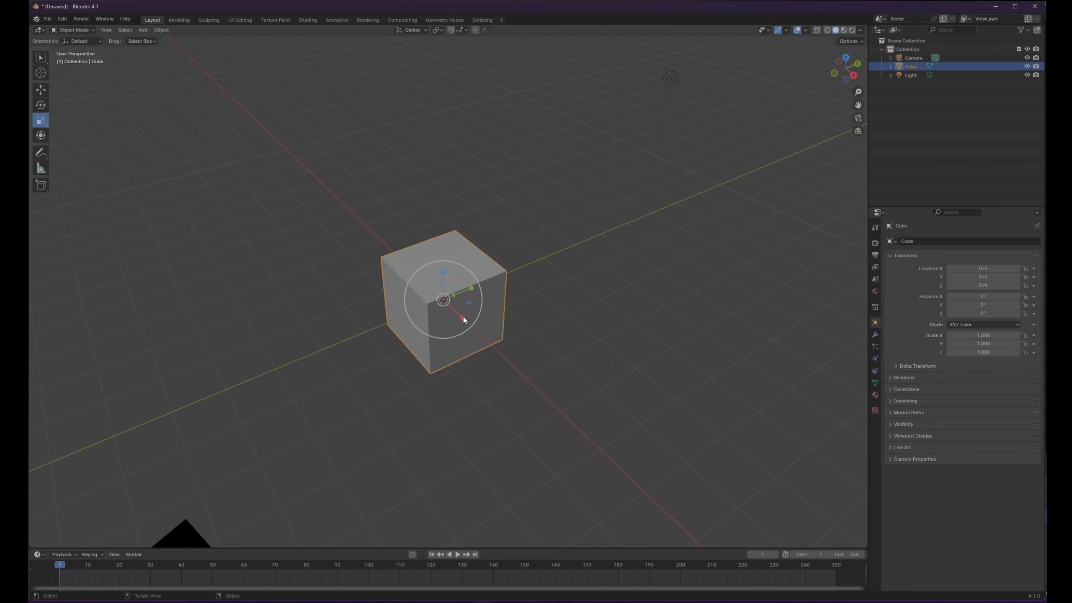
{"action": "left_click_drag", "start_coordinate": [463, 317], "coordinate": [537, 399]}
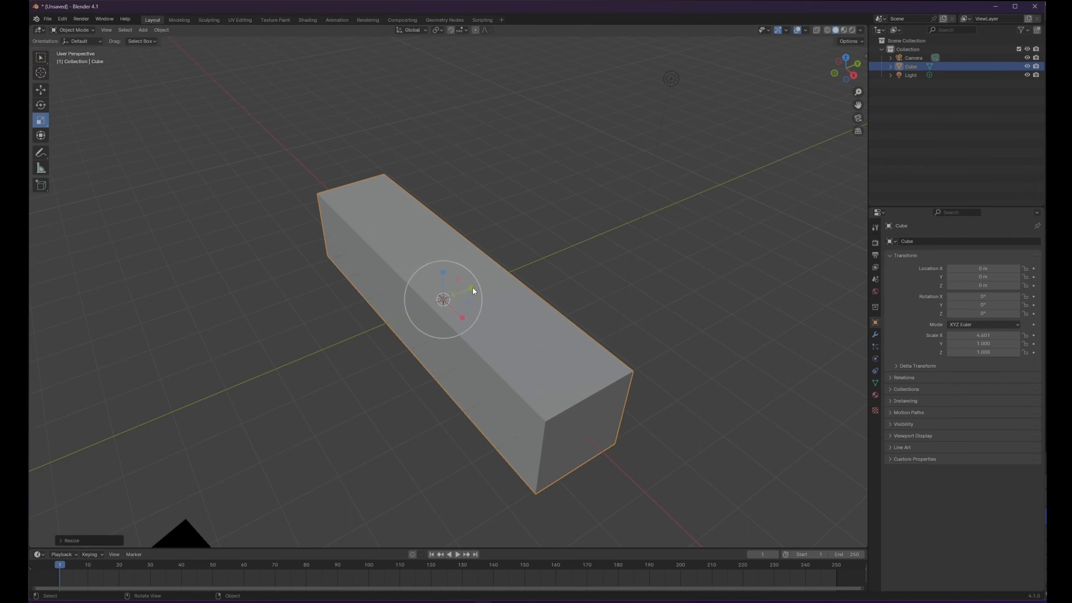
{"action": "left_click_drag", "start_coordinate": [471, 289], "coordinate": [508, 279]}
{"action": "left_click_drag", "start_coordinate": [443, 273], "coordinate": [505, 242]}
Undo the cube's scaling along all three axes
{"action": "key", "text": "ctrl+z"}
{"action": "key", "text": "ctrl+z"}
{"action": "key", "text": "ctrl+z"}
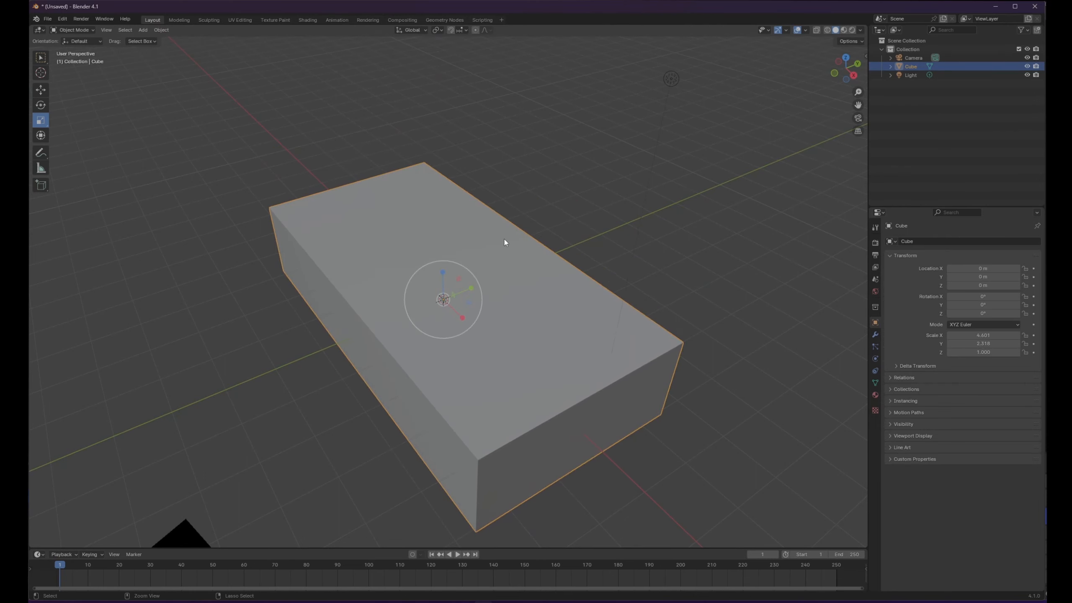
Scale the cube uniformly to about 1.79, 1.35 and 1.75 in turn, then stretch it along Y to about 3.03
{"action": "mouse_move", "coordinate": [496, 387]}
{"action": "middle_mouse_down"}
{"action": "mouse_move", "coordinate": [508, 389]}
{"action": "mouse_move", "coordinate": [498, 371]}
{"action": "middle_mouse_up"}
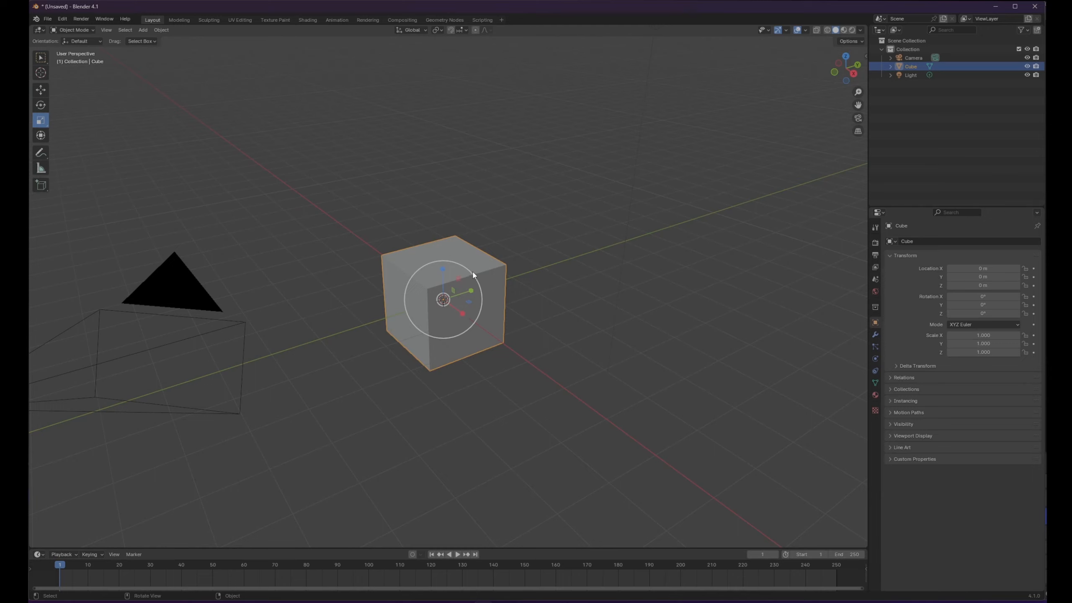
{"action": "left_click_drag", "start_coordinate": [472, 276], "coordinate": [490, 244]}
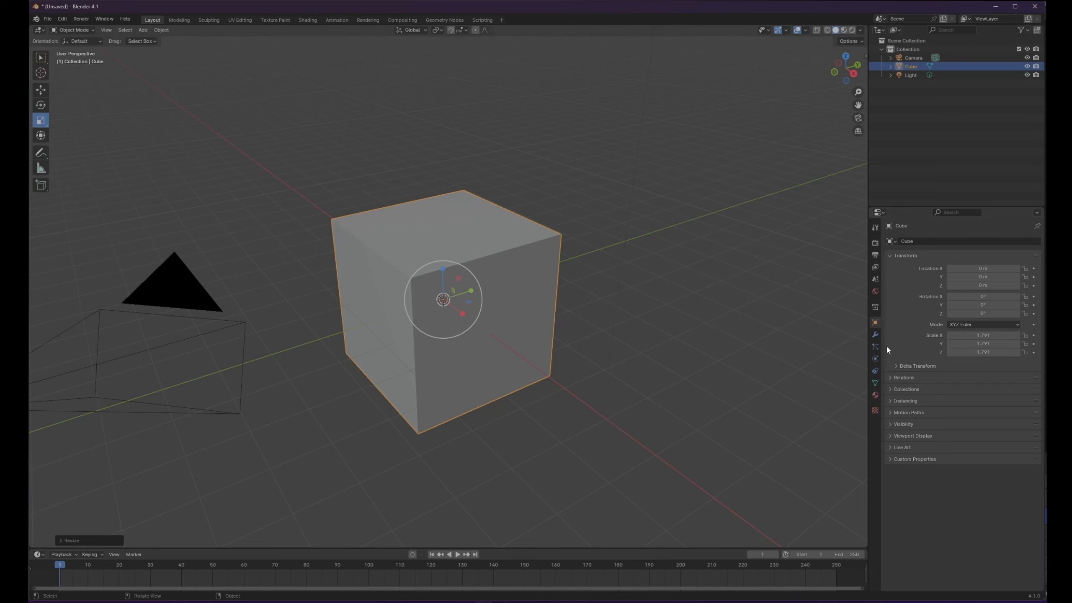
{"action": "key", "text": "s"}
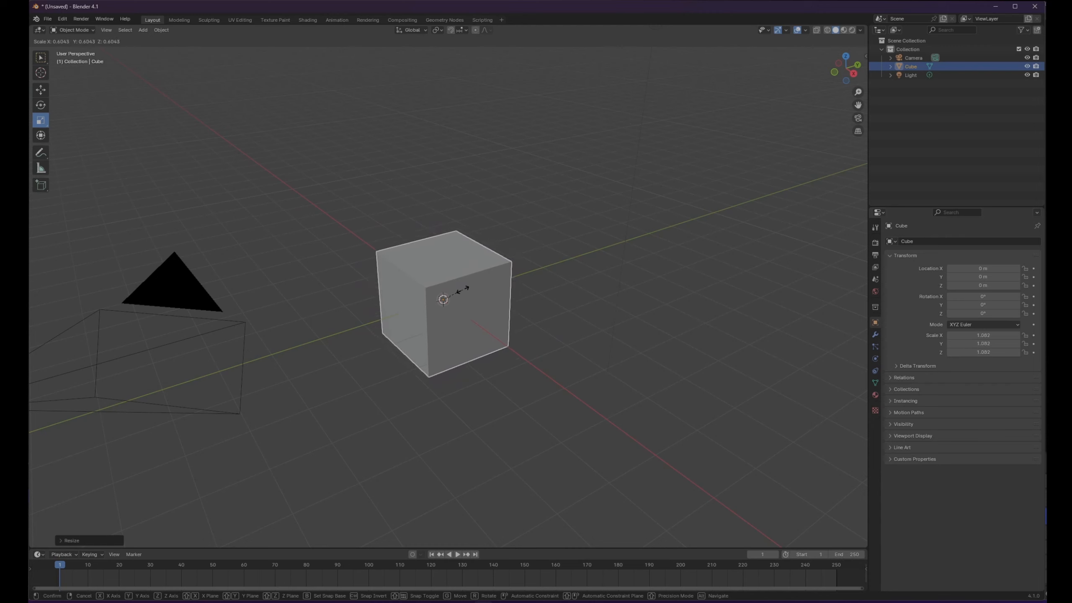
{"action": "left_click", "coordinate": [492, 282]}
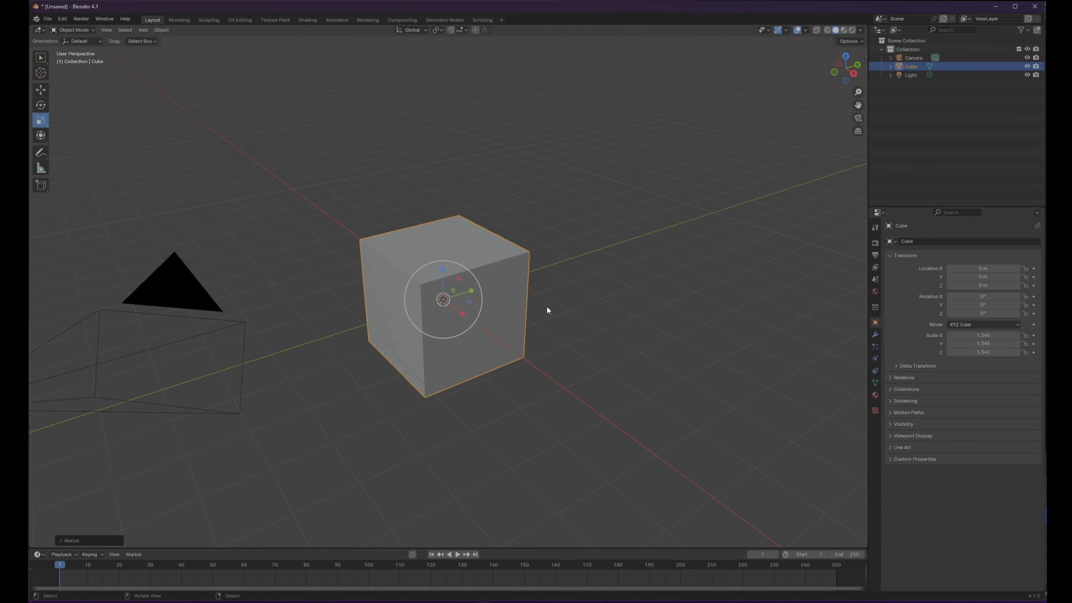
{"action": "key", "text": "s"}
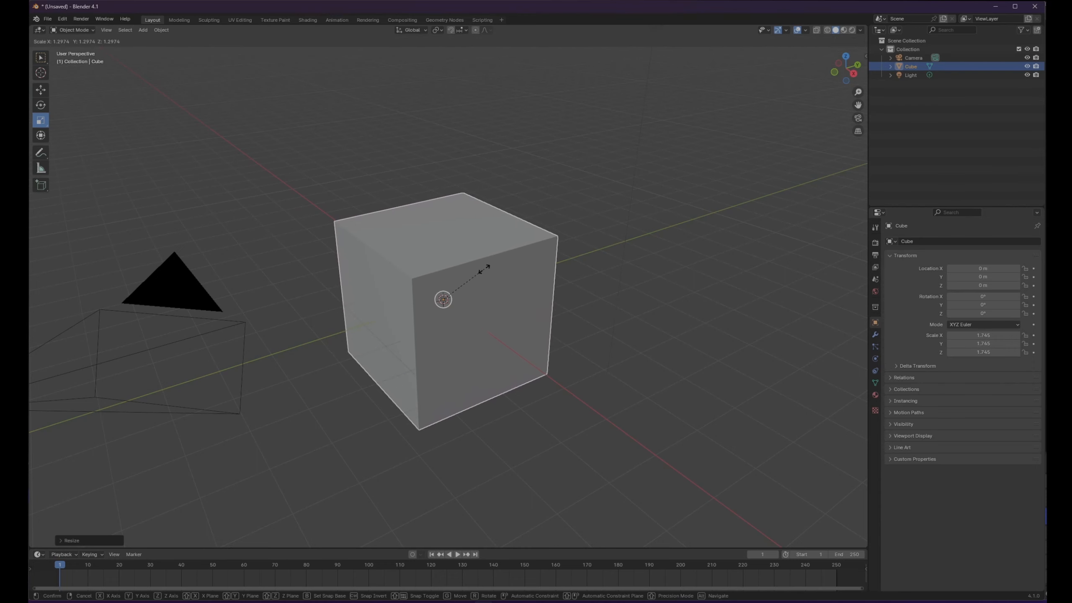
{"action": "left_click", "coordinate": [485, 274]}
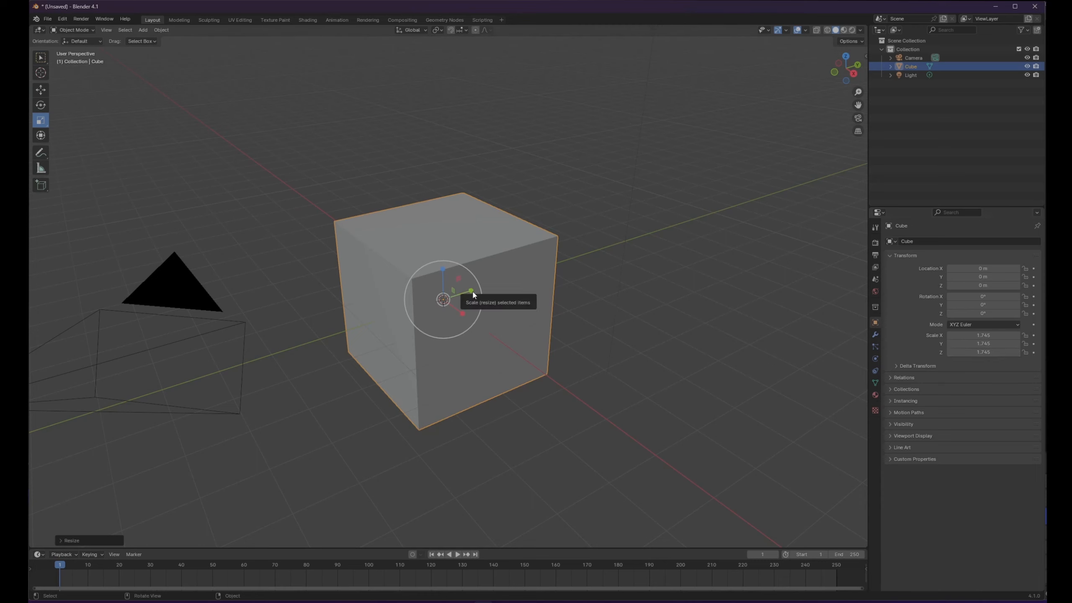
{"action": "left_click_drag", "start_coordinate": [474, 295], "coordinate": [501, 287]}
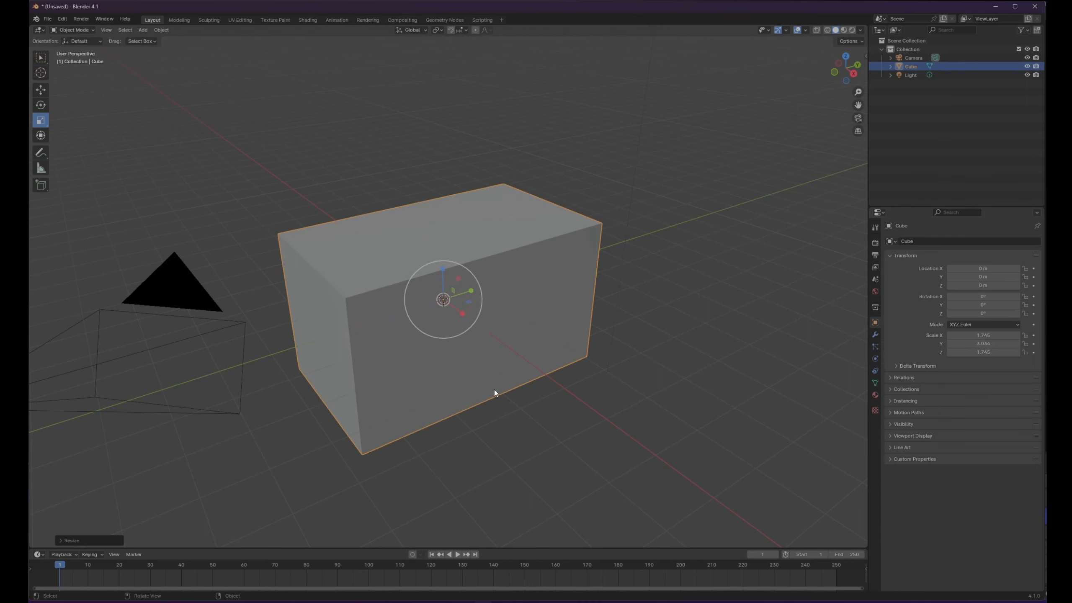
Set the cube's rotation values to about 11°, 84° and 147°, and shift its location values on all three axes
{"action": "scroll", "coordinate": [494, 390], "scroll_direction": "down", "scroll_amount": 2}
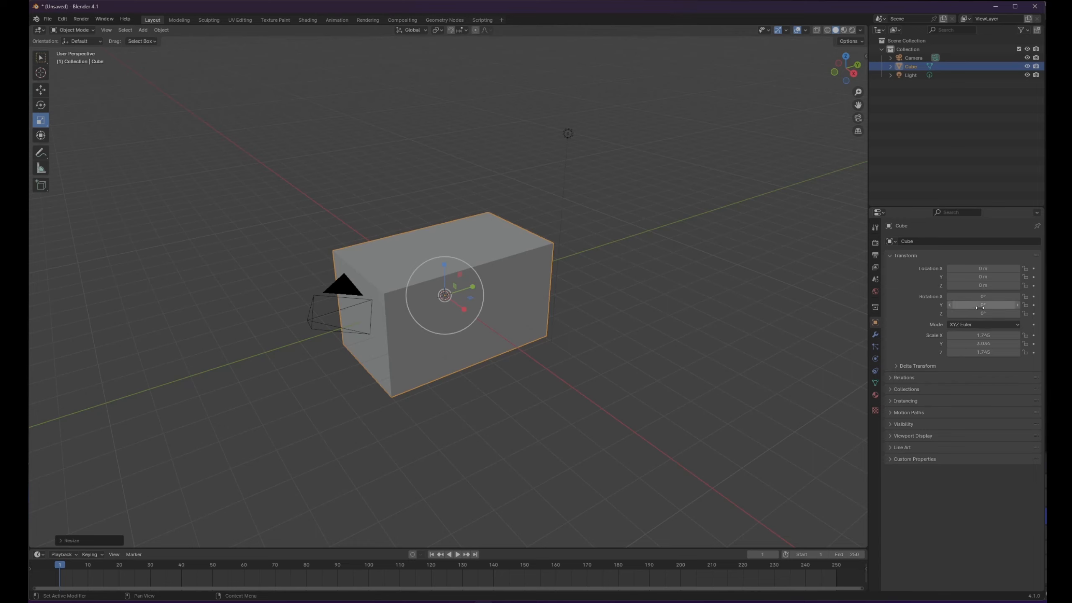
{"action": "left_click_drag", "start_coordinate": [983, 296], "coordinate": [1030, 313]}
{"action": "mouse_move", "coordinate": [985, 271]}
{"action": "left_mouse_down"}
{"action": "mouse_move", "coordinate": [1011, 270]}
{"action": "mouse_move", "coordinate": [971, 270]}
{"action": "left_mouse_up"}
{"action": "left_click_drag", "start_coordinate": [984, 277], "coordinate": [1004, 277]}
{"action": "mouse_move", "coordinate": [984, 285]}
{"action": "left_mouse_down"}
{"action": "mouse_move", "coordinate": [1008, 285]}
{"action": "mouse_move", "coordinate": [975, 285]}
{"action": "left_mouse_up"}
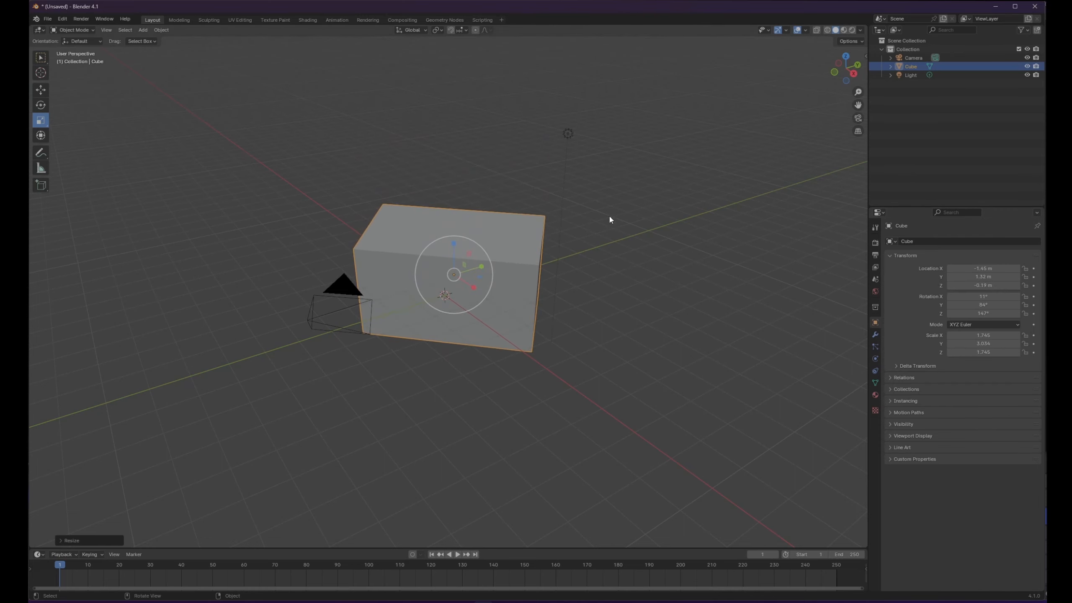
Discard the modified scene and start again from the default cube scene
{"action": "middle_click_drag", "start_coordinate": [667, 320], "coordinate": [483, 389]}
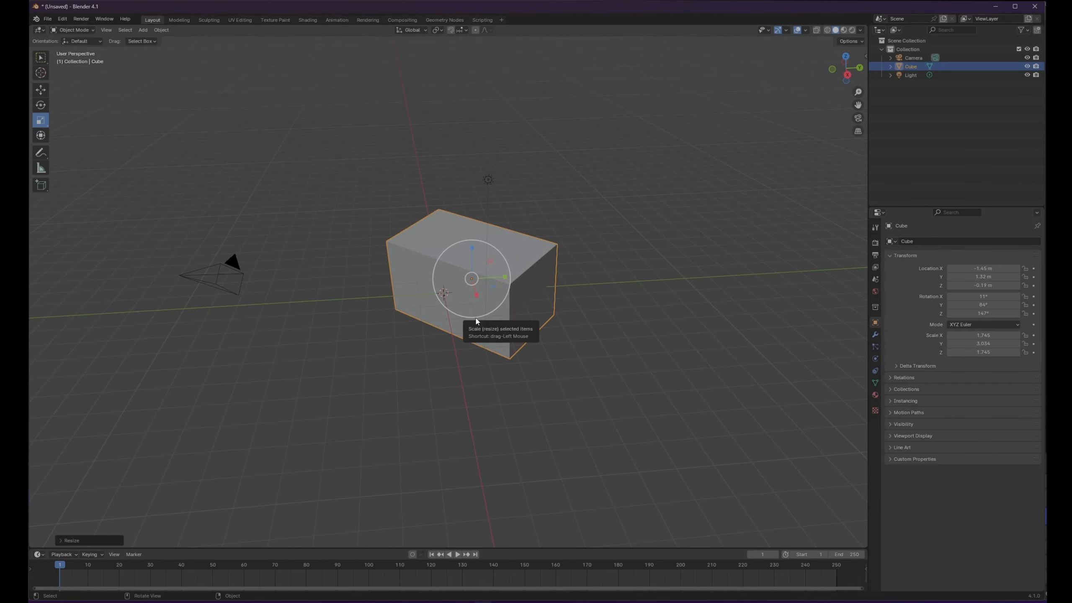
{"action": "middle_click_drag", "start_coordinate": [438, 278], "coordinate": [442, 348]}
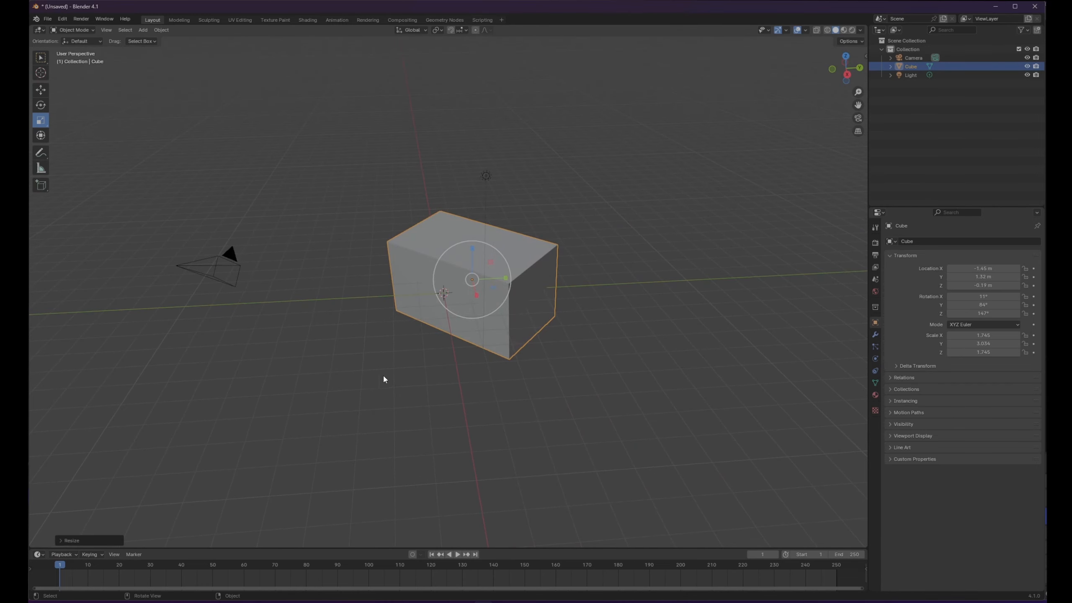
{"action": "middle_click_drag", "start_coordinate": [530, 355], "coordinate": [448, 214]}
{"action": "key", "text": "ctrl+q"}
{"action": "left_click", "coordinate": [553, 321]}
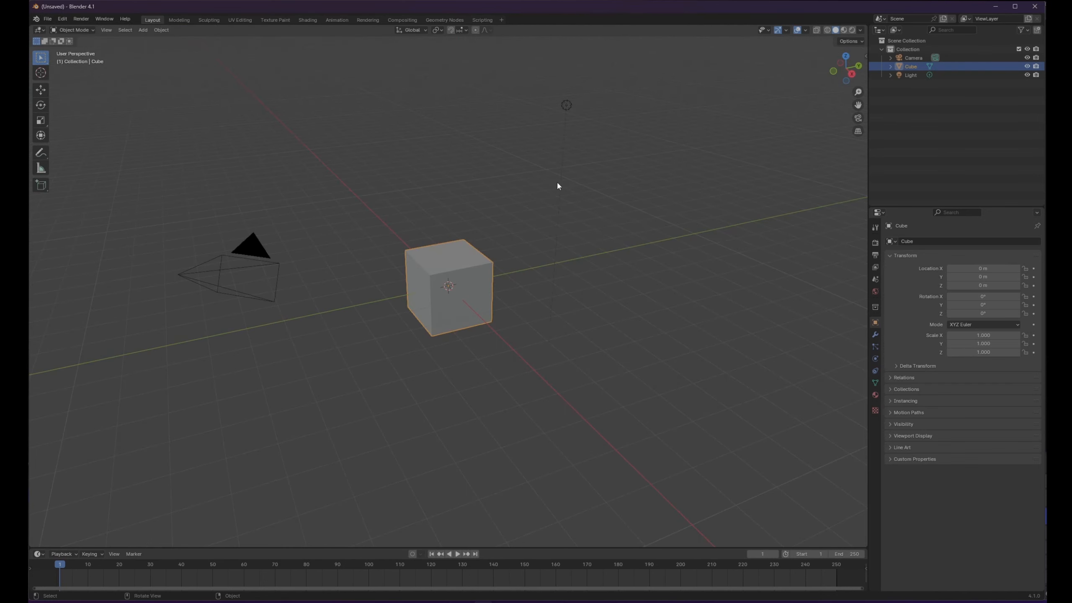
Select the default cube and move it along the Y axis with the Move tool
{"action": "middle_click_drag", "start_coordinate": [447, 371], "coordinate": [387, 375]}
{"action": "middle_click_drag", "start_coordinate": [452, 393], "coordinate": [465, 374]}
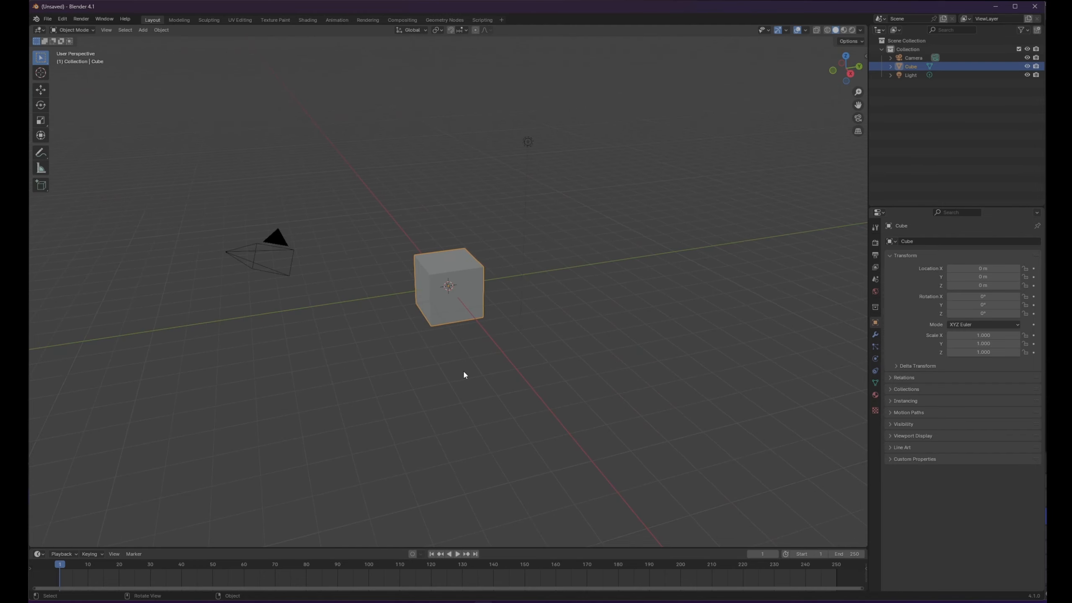
{"action": "left_click", "coordinate": [643, 401]}
{"action": "middle_click_drag", "start_coordinate": [643, 401], "coordinate": [703, 391]}
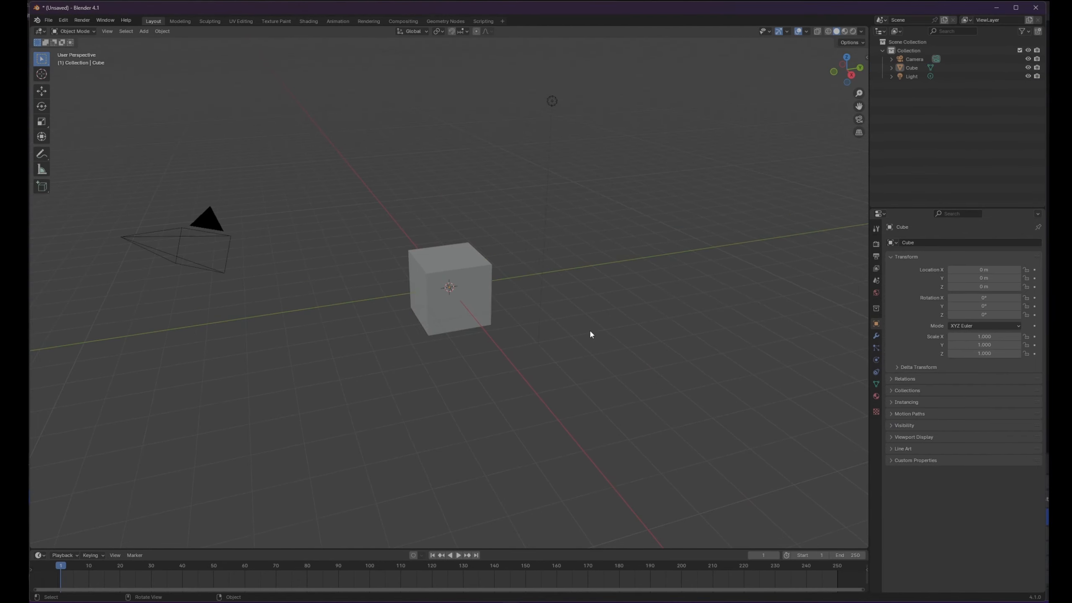
{"action": "left_click", "coordinate": [462, 259]}
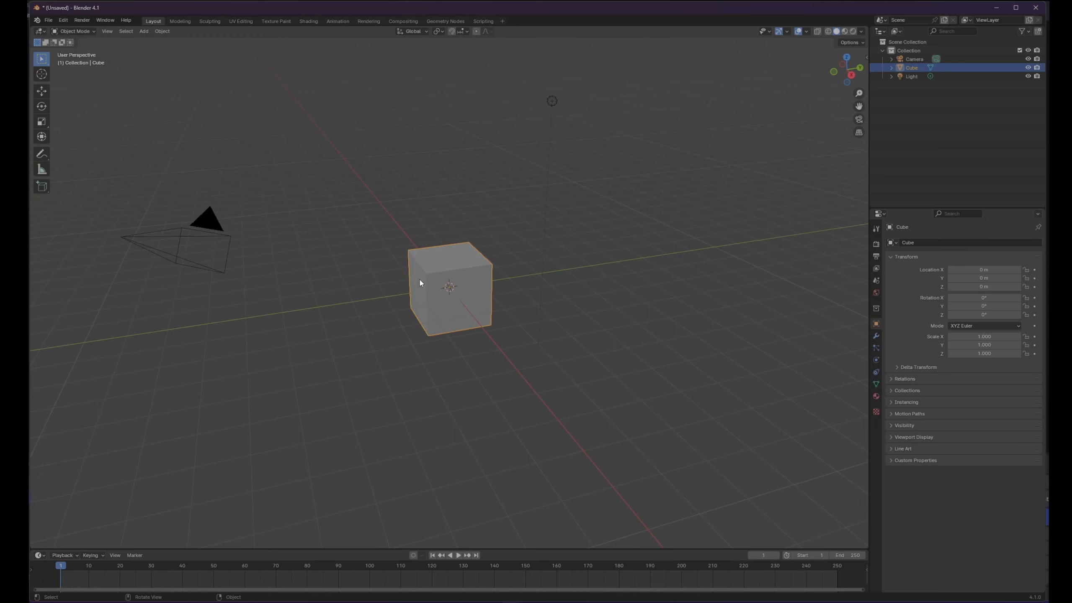
{"action": "left_click", "coordinate": [41, 91]}
{"action": "left_click_drag", "start_coordinate": [480, 284], "coordinate": [626, 261]}
Set the cube's Y location to 0, then deselect and reselect the cube
{"action": "double_click", "coordinate": [964, 278]}
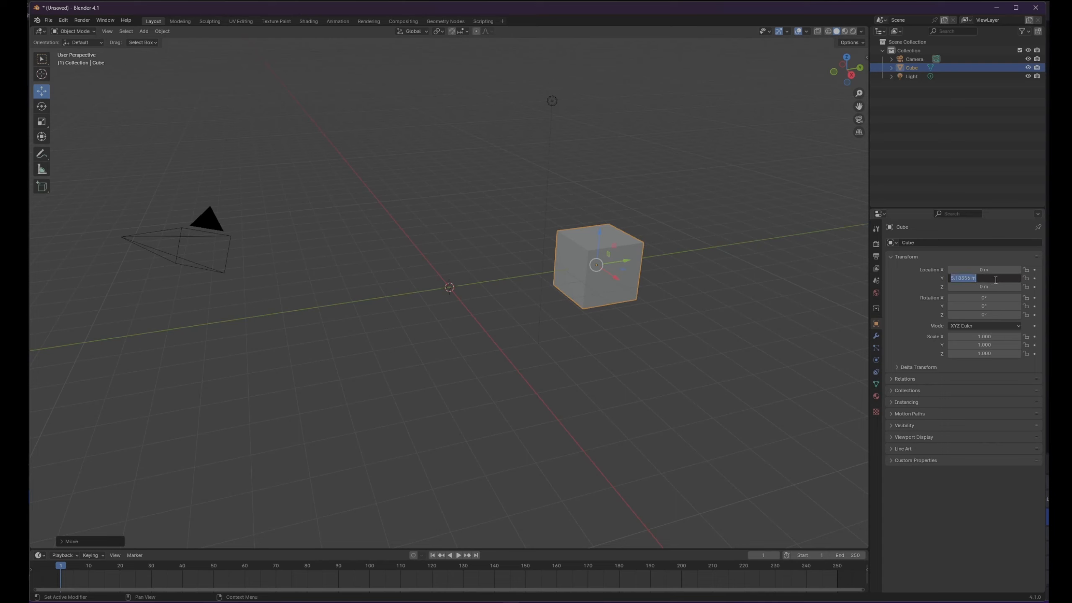
{"action": "type", "text": "0"}
{"action": "key", "text": "Return"}
{"action": "middle_click_drag", "start_coordinate": [448, 279], "coordinate": [486, 275]}
{"action": "key", "text": "alt+a"}
{"action": "left_click", "coordinate": [453, 254]}
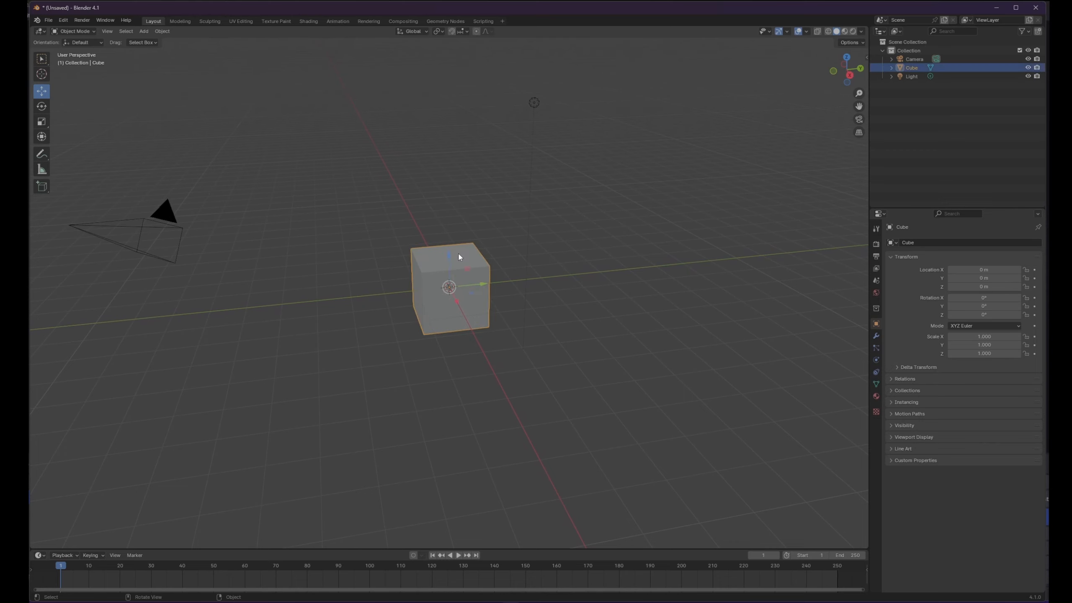
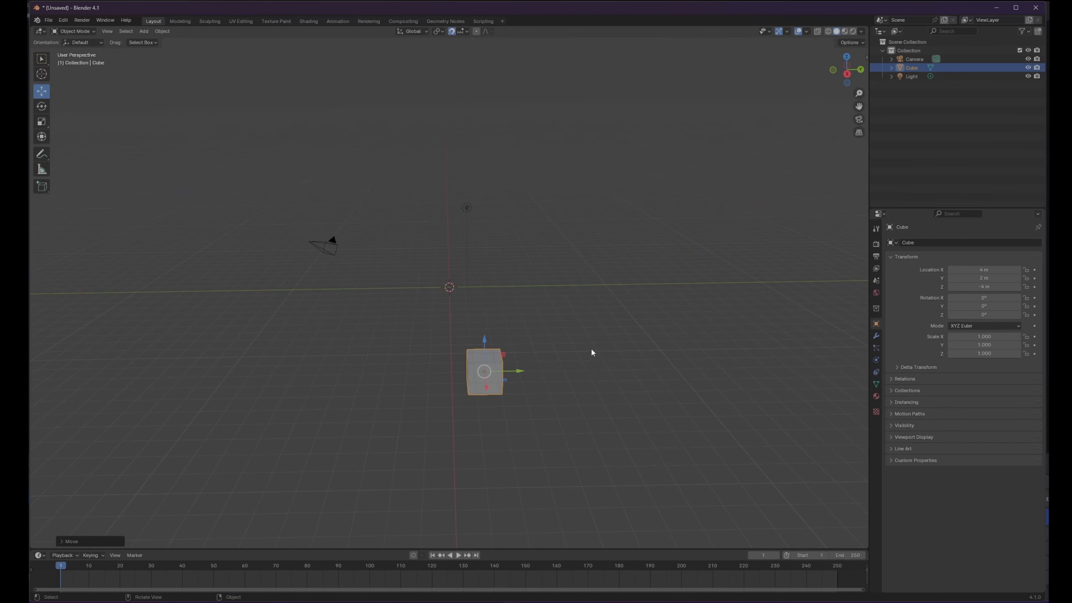
{"action": "middle_click_drag", "start_coordinate": [538, 376], "coordinate": [459, 321]}
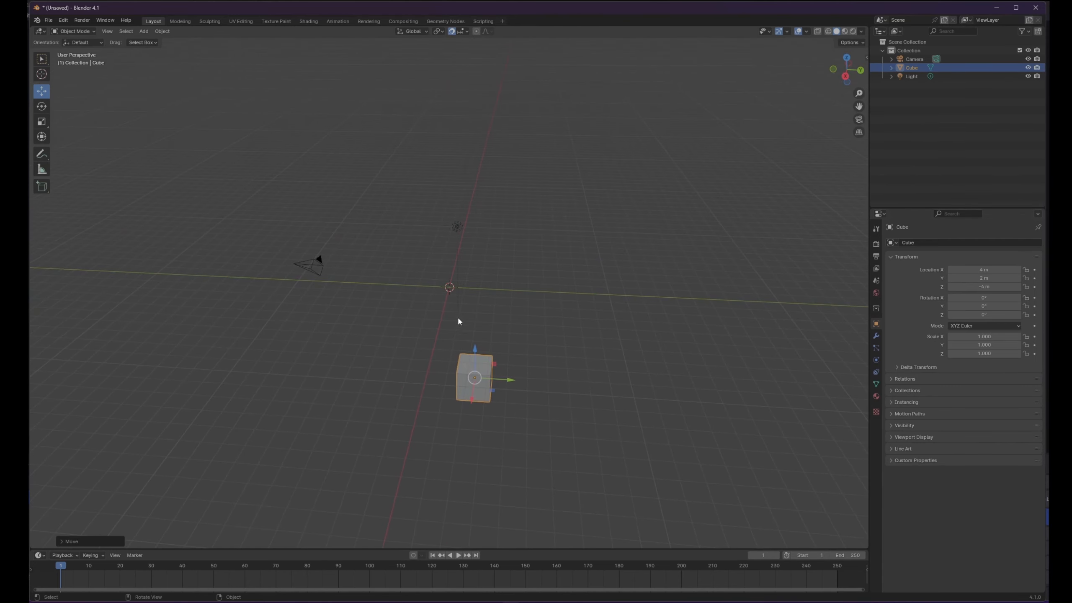
{"action": "middle_click_drag", "start_coordinate": [565, 348], "coordinate": [547, 336]}
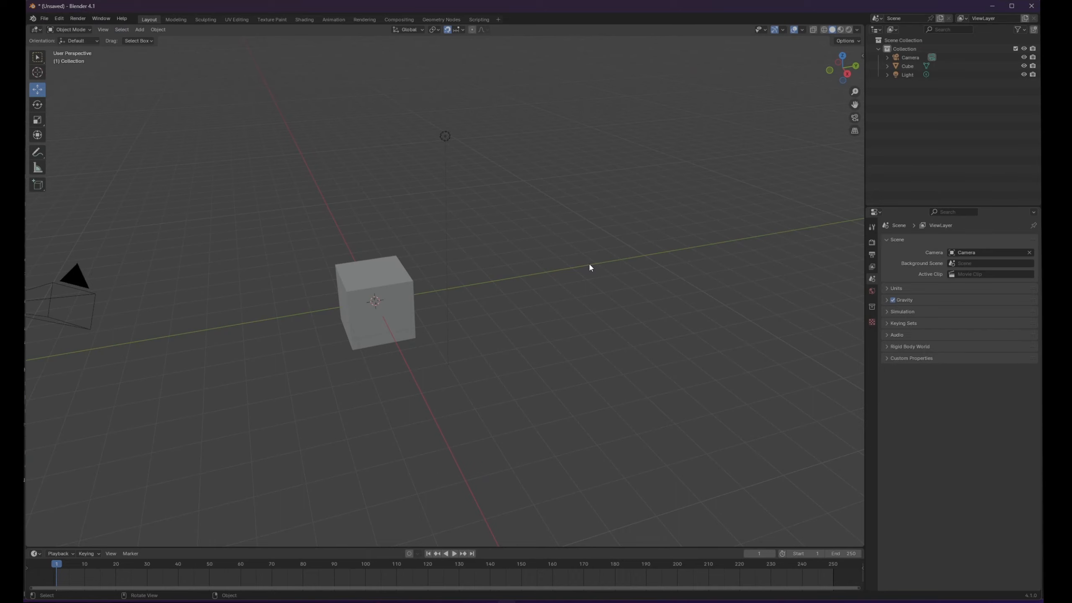
{"action": "middle_click_drag", "start_coordinate": [576, 280], "coordinate": [486, 277]}
{"action": "middle_click_drag", "start_coordinate": [538, 256], "coordinate": [488, 282]}
{"action": "middle_click_drag", "start_coordinate": [741, 283], "coordinate": [583, 270]}
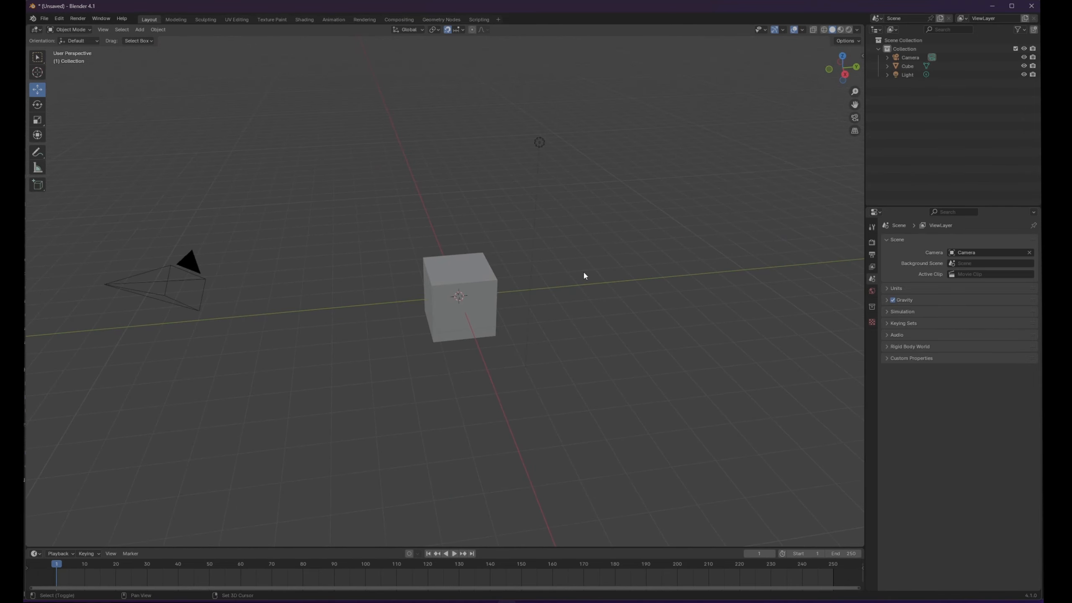
Copy the default cube and paste the copy in place
{"action": "left_click", "coordinate": [465, 269]}
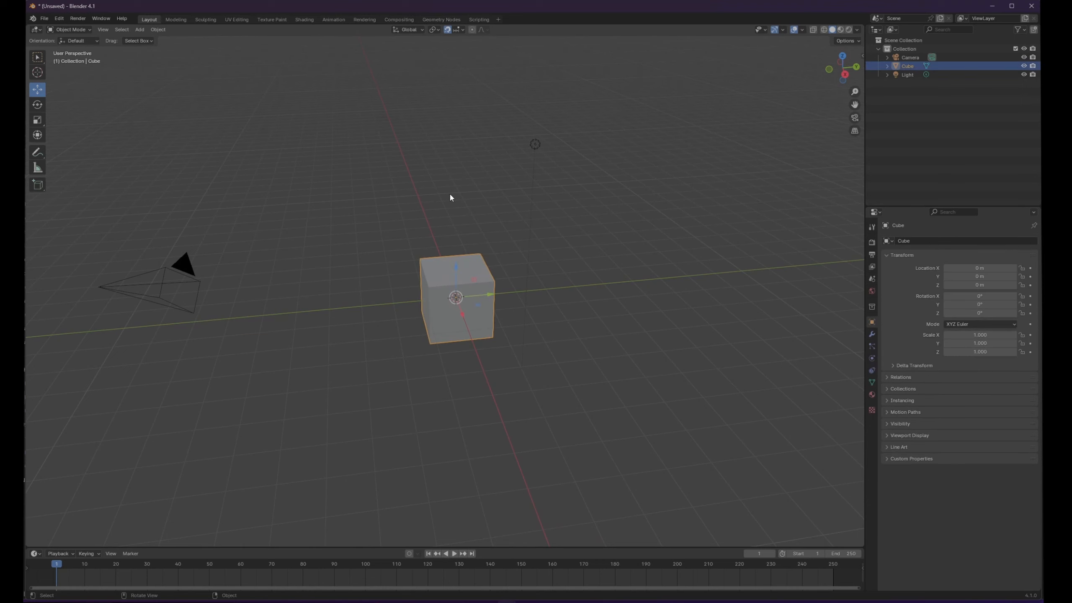
{"action": "right_click", "coordinate": [450, 267]}
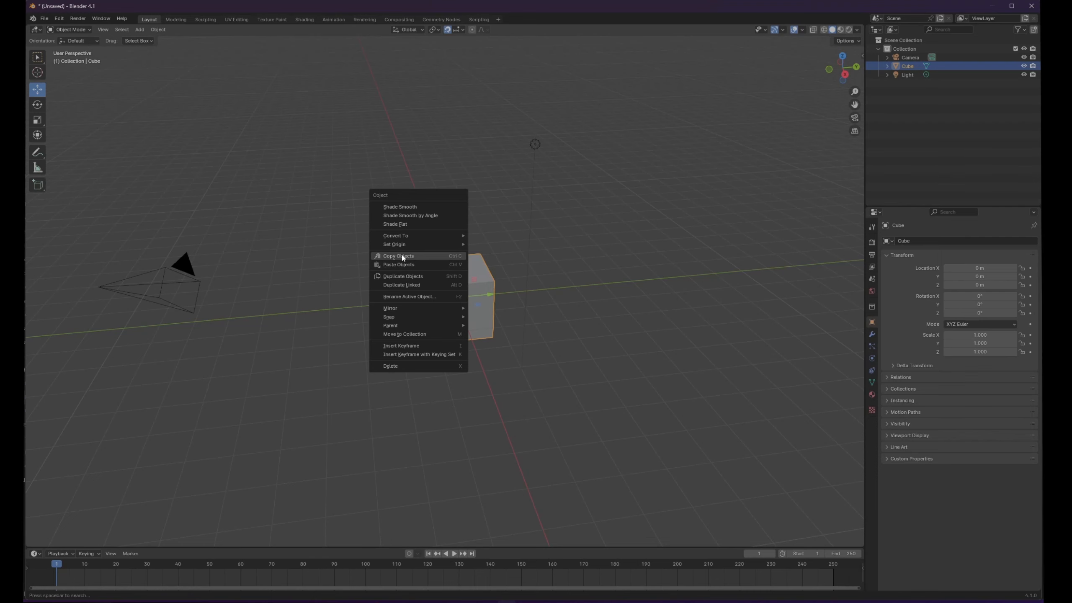
{"action": "left_click", "coordinate": [405, 256]}
{"action": "scroll", "coordinate": [481, 277], "scroll_direction": "up", "scroll_amount": 2}
{"action": "right_click", "coordinate": [437, 260]}
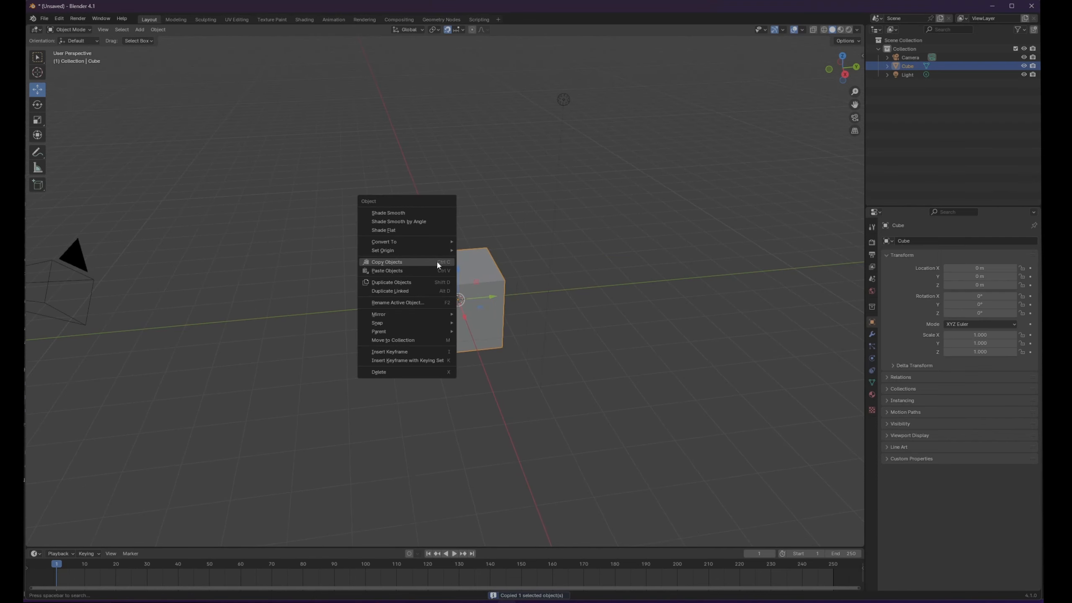
{"action": "left_click", "coordinate": [388, 270]}
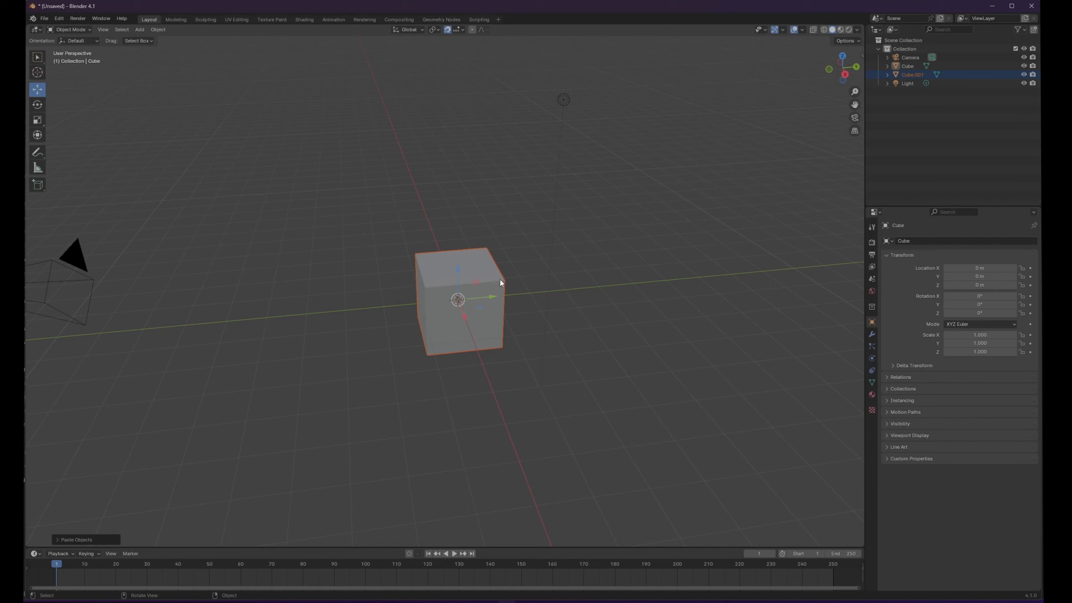
Select the pasted cube, Cube.001, and move it 2 m along Y so it sits against the original
{"action": "left_click", "coordinate": [910, 74]}
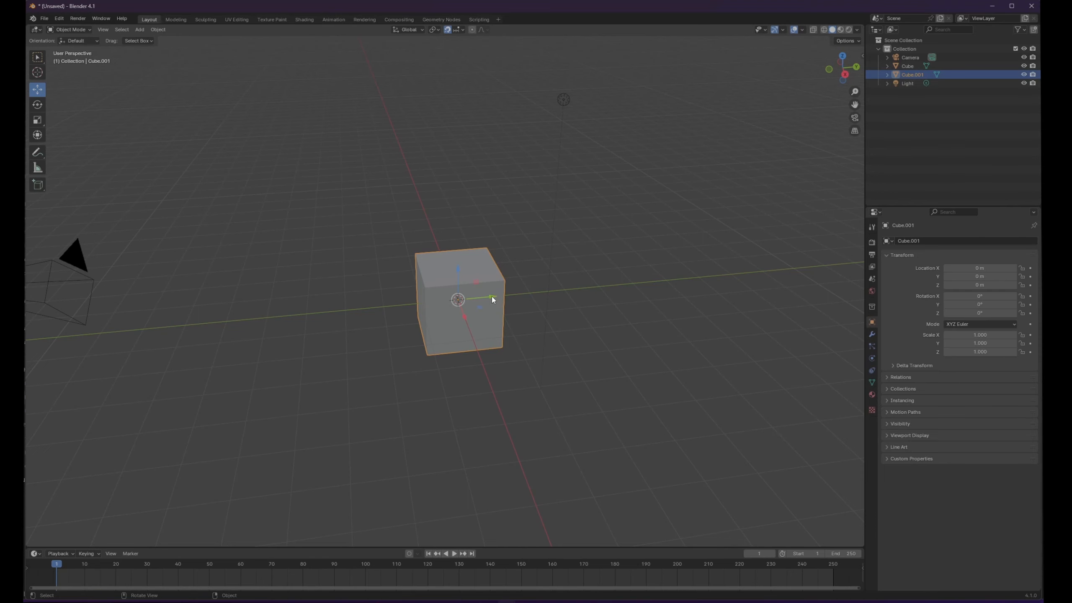
{"action": "left_click_drag", "start_coordinate": [493, 297], "coordinate": [554, 294]}
{"action": "middle_click_drag", "start_coordinate": [554, 295], "coordinate": [498, 296]}
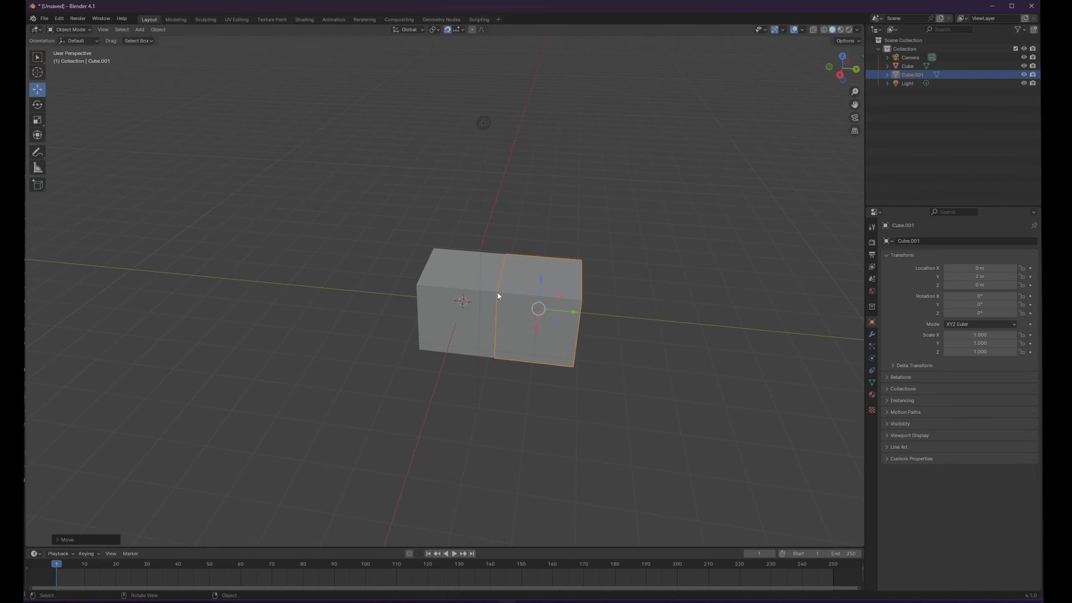
{"action": "scroll", "coordinate": [519, 354], "scroll_direction": "down", "scroll_amount": 2}
{"action": "middle_click_drag", "start_coordinate": [567, 377], "coordinate": [460, 297]}
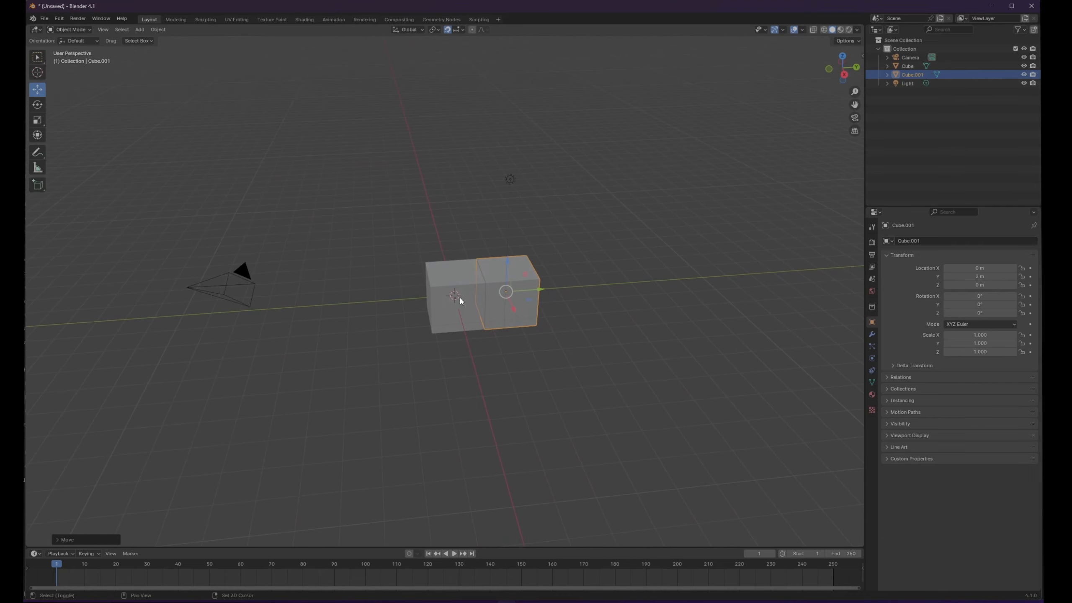
{"action": "middle_click_drag", "start_coordinate": [569, 321], "coordinate": [459, 300]}
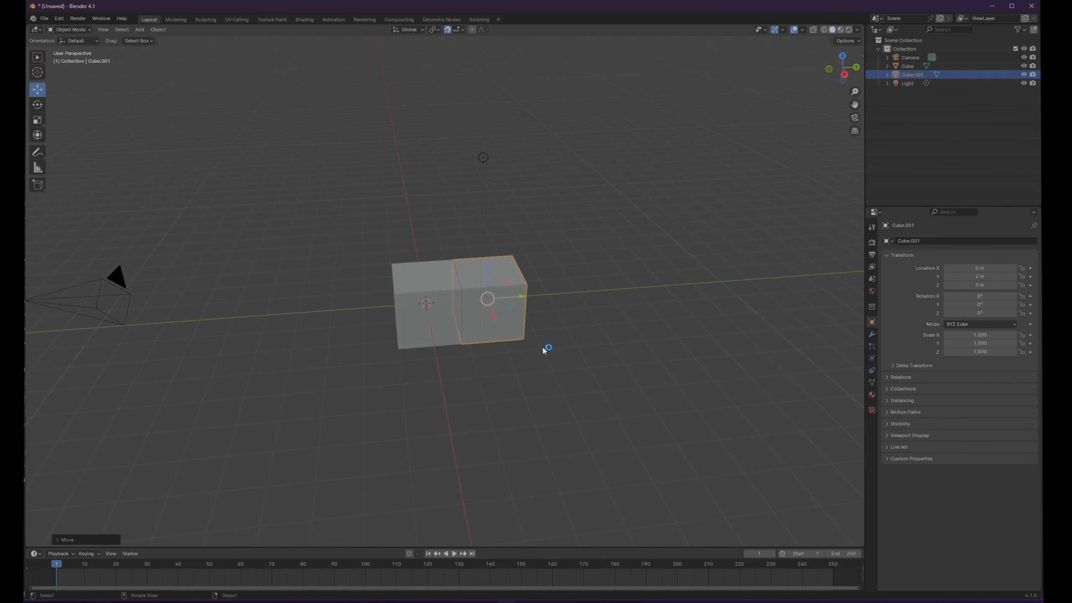
Copy and paste the second cube, move the copy 2 m further along Y to extend the row, and deselect it
{"action": "left_click", "coordinate": [549, 371]}
{"action": "left_click", "coordinate": [522, 317]}
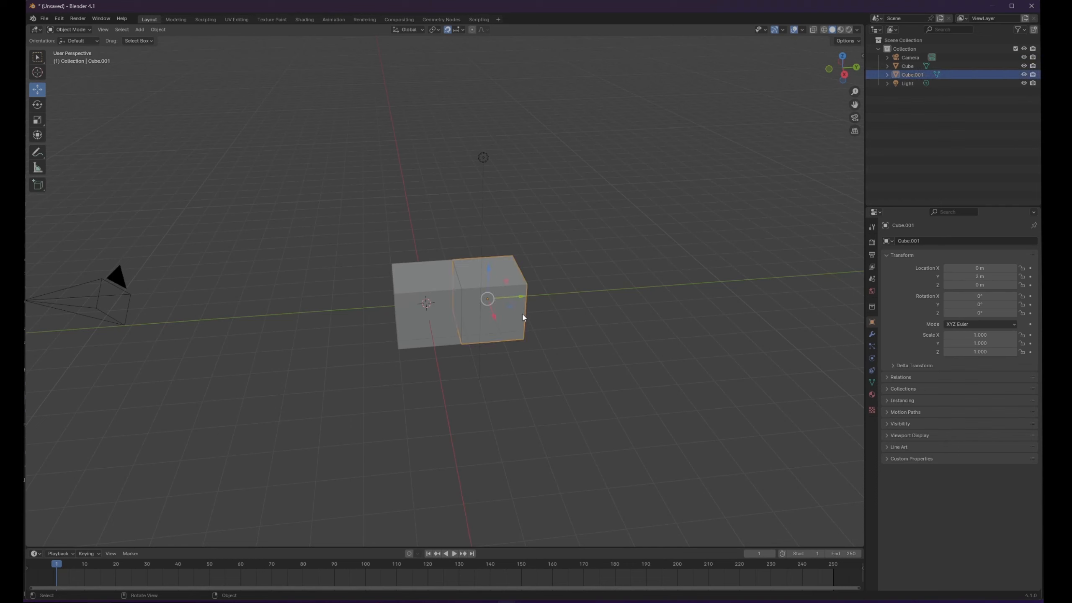
{"action": "right_click", "coordinate": [501, 268]}
{"action": "left_click", "coordinate": [457, 256]}
{"action": "right_click", "coordinate": [506, 269]}
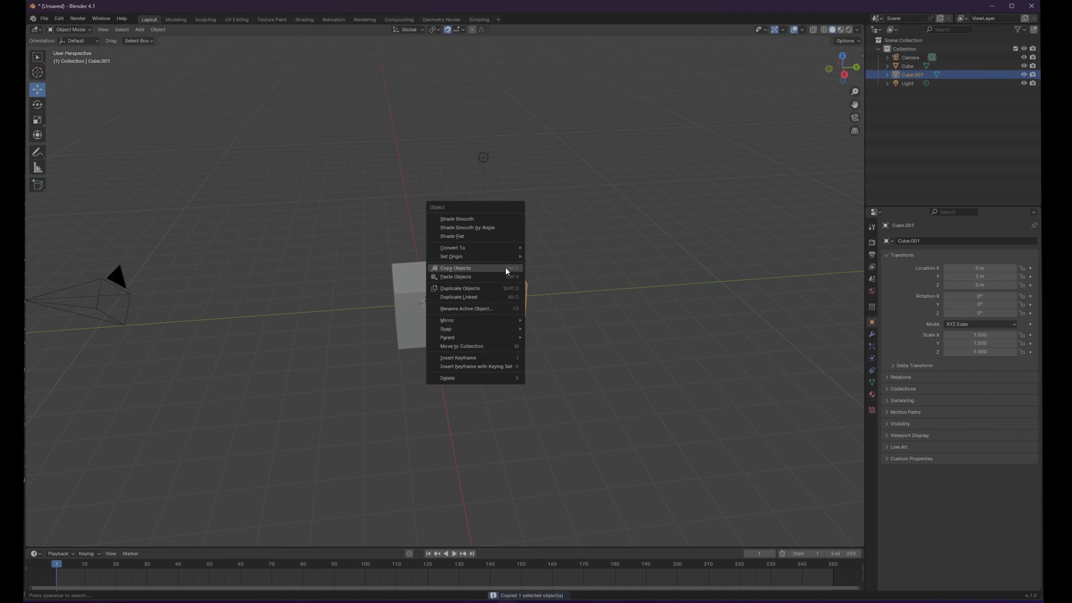
{"action": "left_click", "coordinate": [483, 276]}
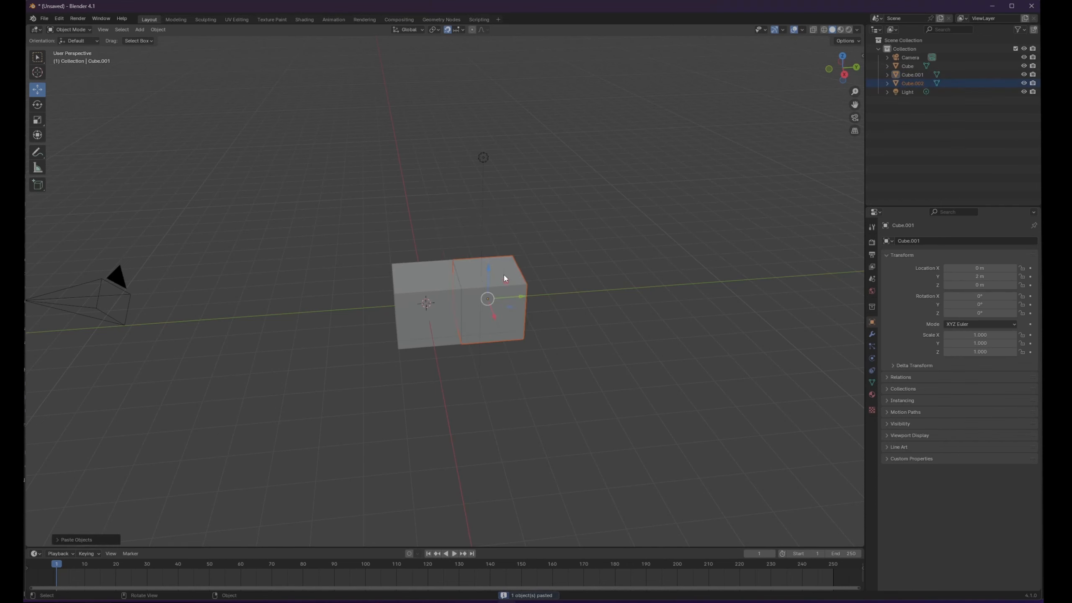
{"action": "left_click_drag", "start_coordinate": [523, 299], "coordinate": [580, 299]}
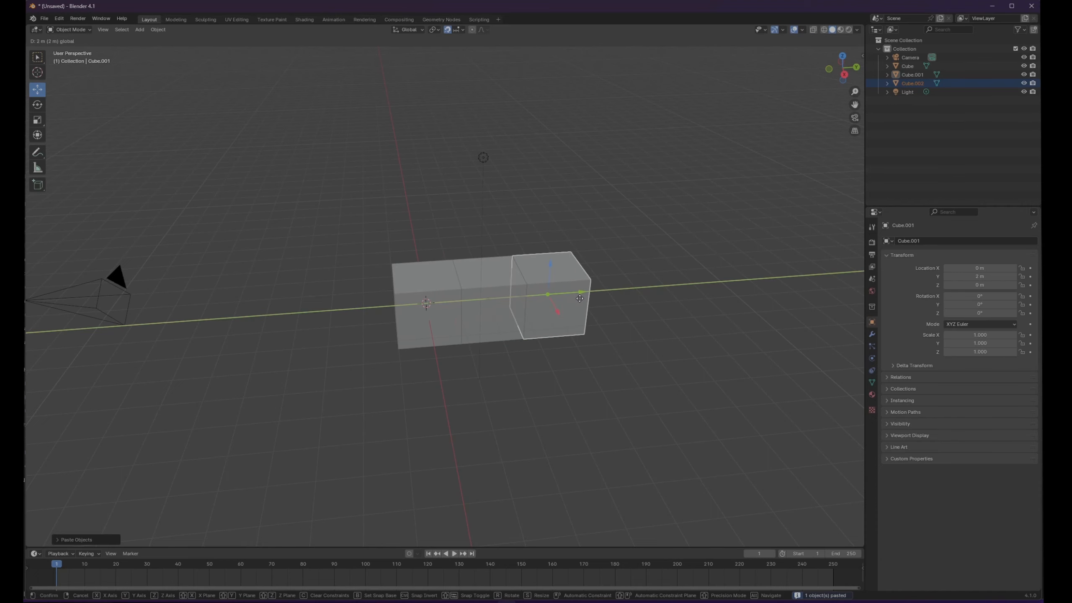
{"action": "middle_click_drag", "start_coordinate": [524, 370], "coordinate": [546, 385]}
{"action": "left_click", "coordinate": [522, 370]}
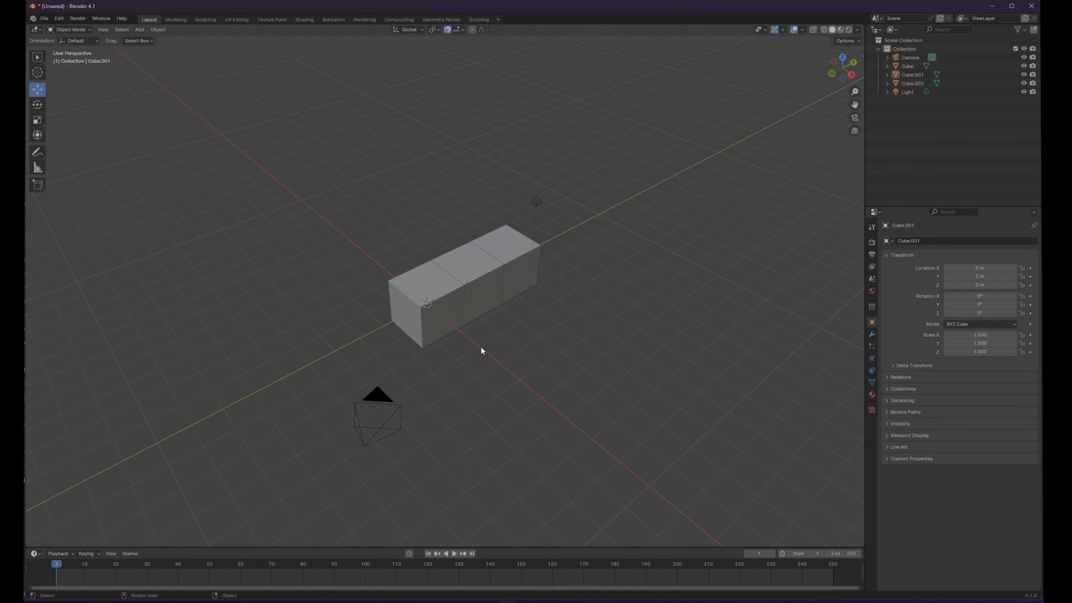
Paste another cube from the original and place it 2 m along X, against the original cube
{"action": "middle_click_drag", "start_coordinate": [482, 351], "coordinate": [464, 322]}
{"action": "left_click", "coordinate": [433, 287]}
{"action": "right_click", "coordinate": [433, 286]}
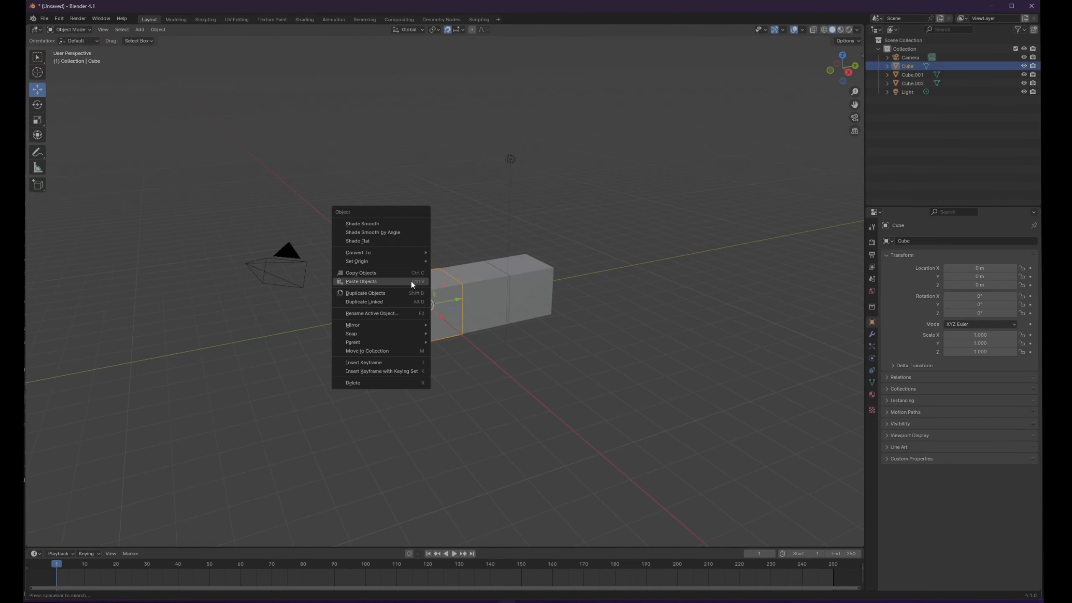
{"action": "left_click", "coordinate": [367, 282]}
{"action": "mouse_move", "coordinate": [506, 367]}
{"action": "middle_mouse_down"}
{"action": "mouse_move", "coordinate": [621, 356]}
{"action": "mouse_move", "coordinate": [526, 375]}
{"action": "middle_mouse_up"}
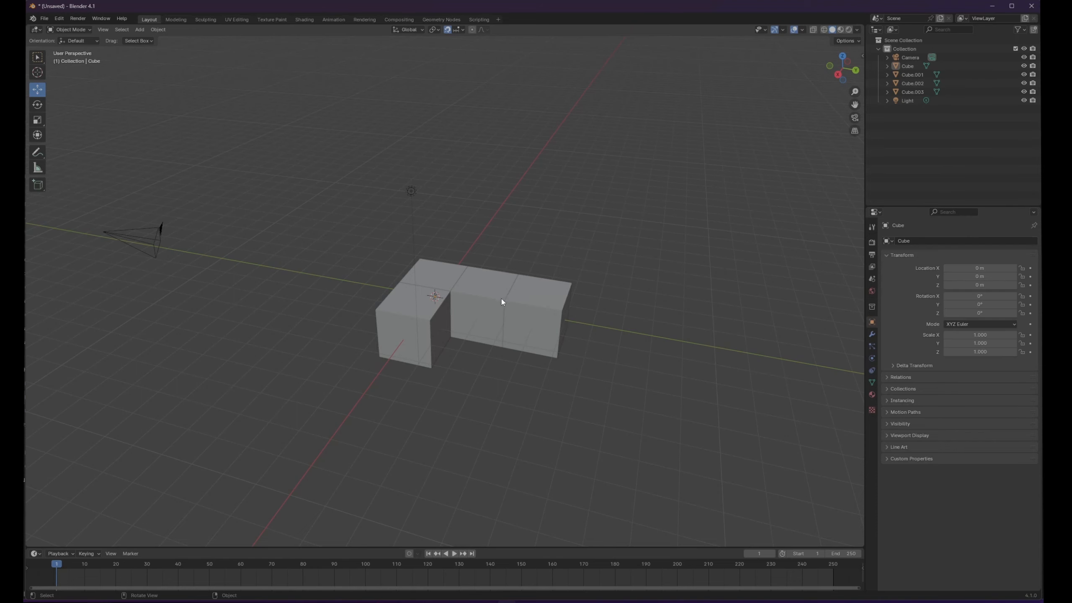
Duplicate the cube at the Y end of the row, place the duplicate at Y 6 m against it, and deselect it
{"action": "middle_click_drag", "start_coordinate": [502, 299], "coordinate": [541, 304]}
{"action": "left_click", "coordinate": [536, 299]}
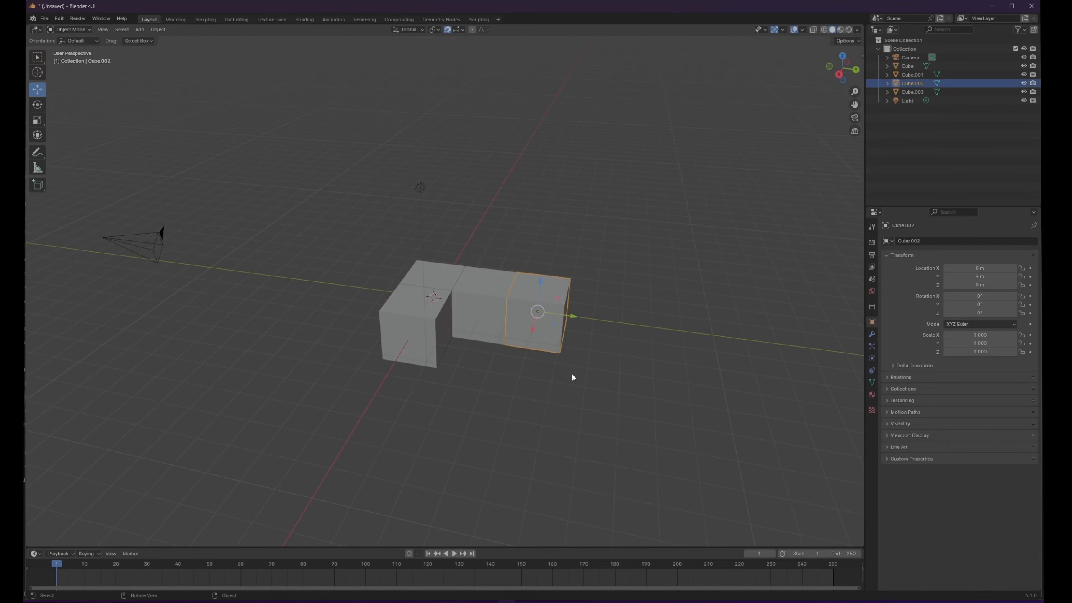
{"action": "middle_click_drag", "start_coordinate": [598, 388], "coordinate": [553, 359]}
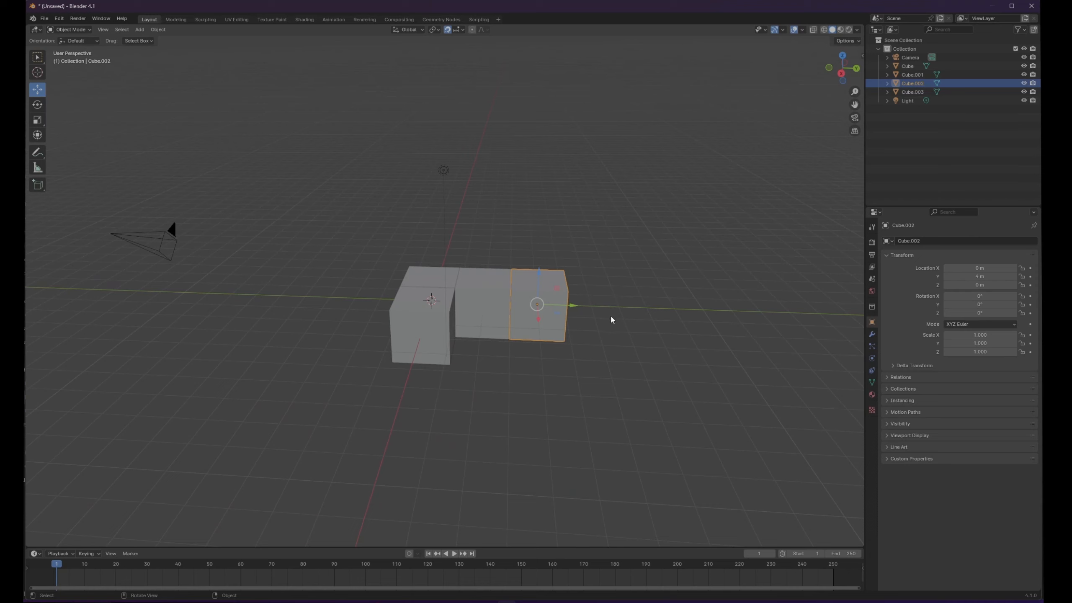
{"action": "middle_click_drag", "start_coordinate": [565, 294], "coordinate": [541, 330]}
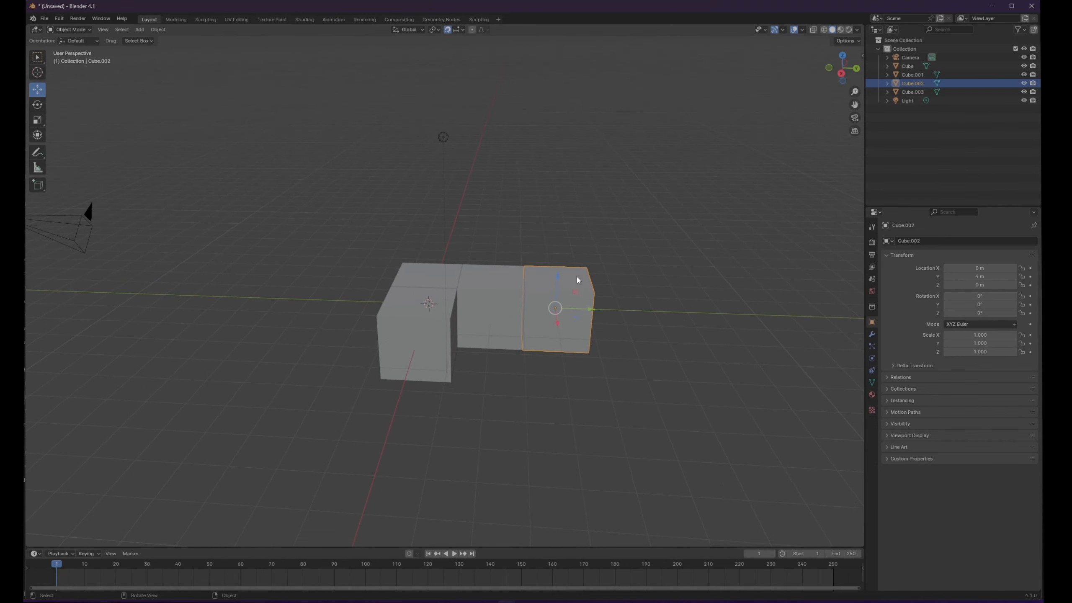
{"action": "right_click", "coordinate": [542, 276]}
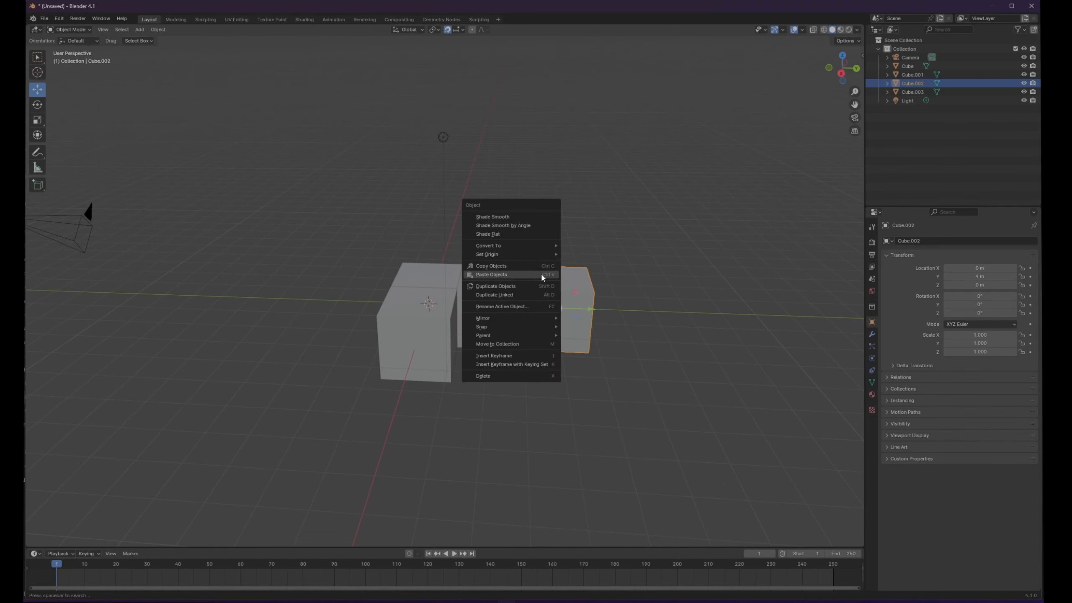
{"action": "left_click", "coordinate": [502, 288]}
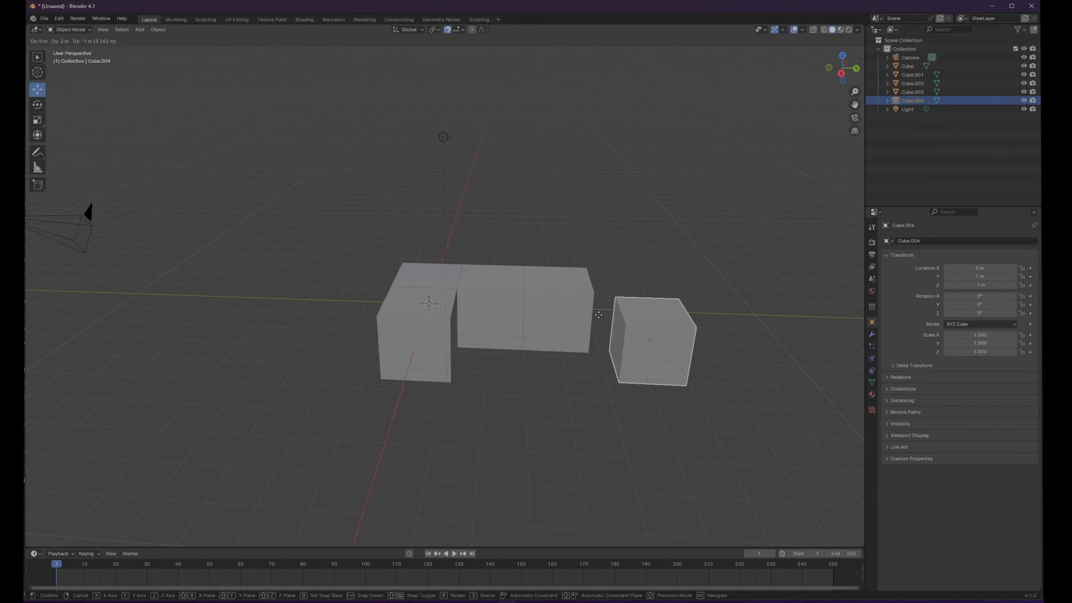
{"action": "left_click", "coordinate": [571, 349]}
{"action": "middle_click_drag", "start_coordinate": [571, 349], "coordinate": [536, 381]}
{"action": "scroll", "coordinate": [539, 311], "scroll_direction": "up", "scroll_amount": 2}
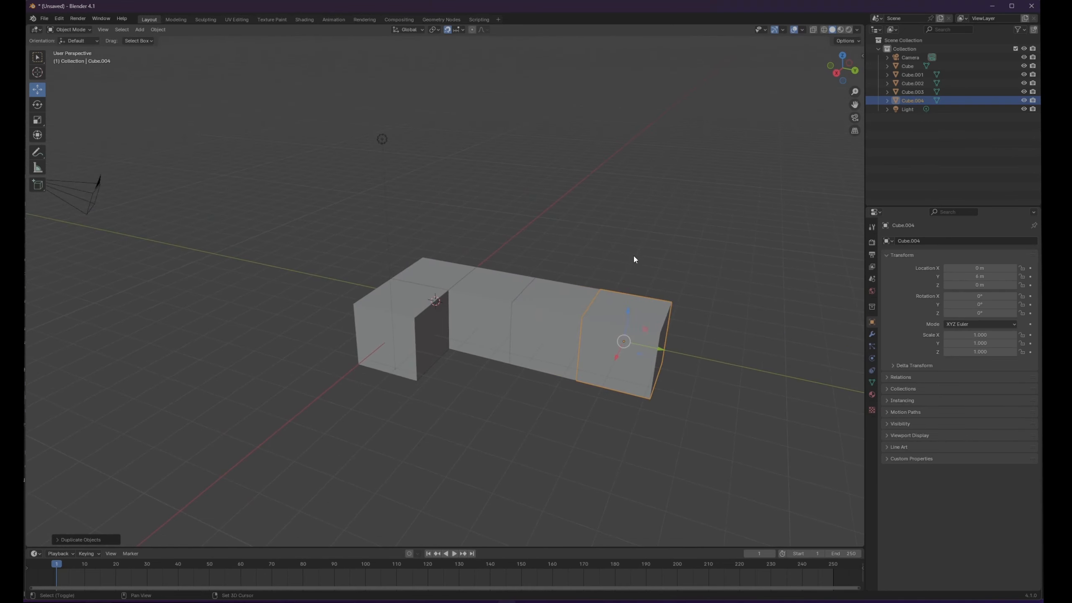
{"action": "middle_click_drag", "start_coordinate": [634, 258], "coordinate": [538, 280], "text": "shift"}
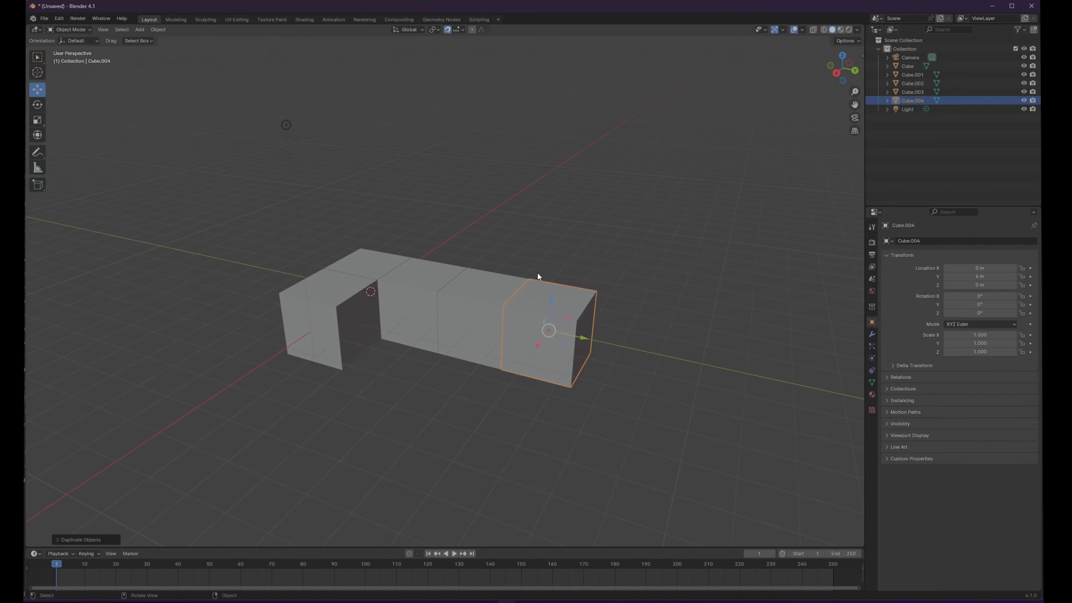
{"action": "left_click", "coordinate": [530, 416]}
{"action": "left_click", "coordinate": [468, 296]}
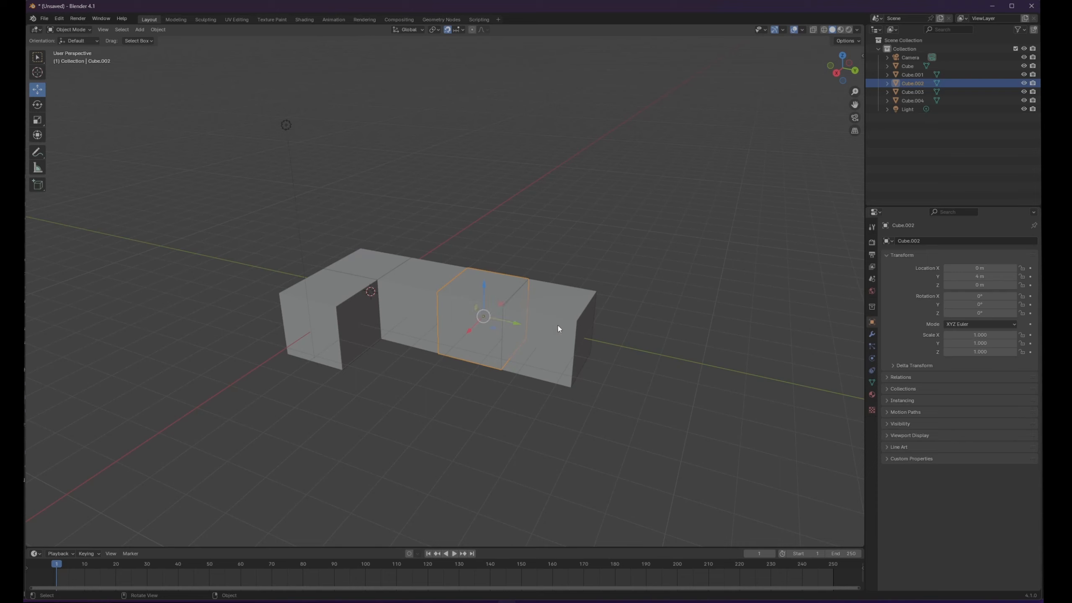
{"action": "left_click", "coordinate": [558, 325]}
{"action": "left_click", "coordinate": [468, 306]}
{"action": "right_click", "coordinate": [461, 287]}
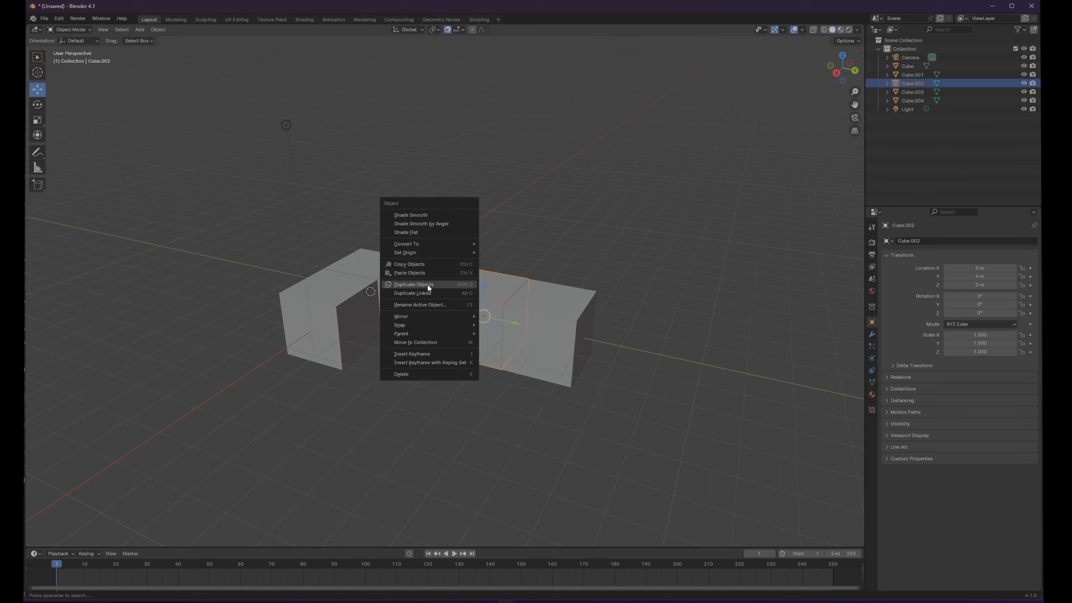
{"action": "left_click", "coordinate": [362, 277]}
{"action": "right_click", "coordinate": [336, 285]}
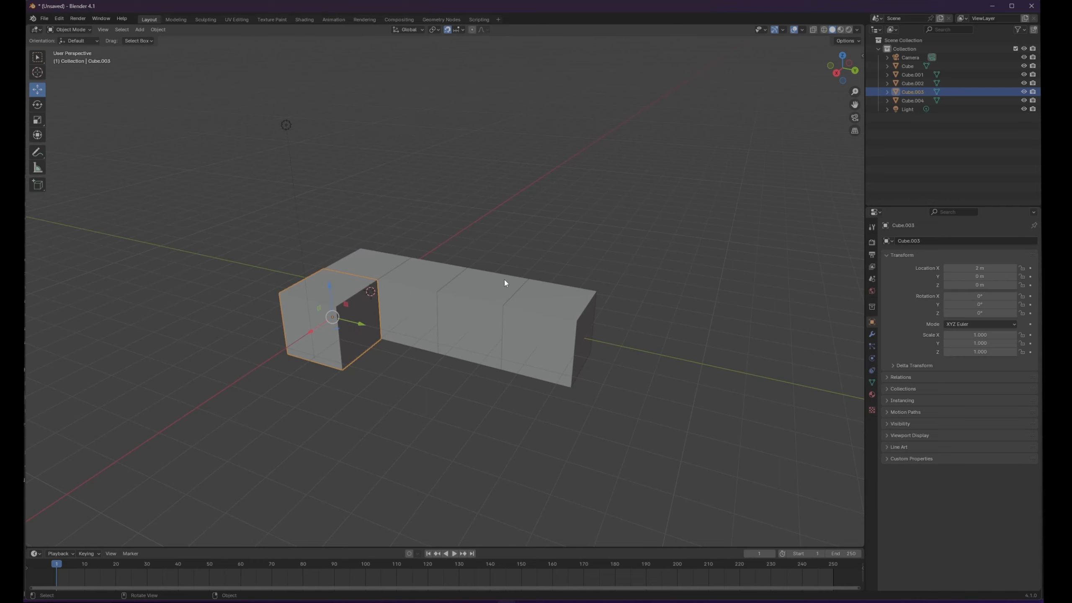
{"action": "left_click", "coordinate": [507, 415]}
{"action": "middle_click_drag", "start_coordinate": [444, 352], "coordinate": [460, 342]}
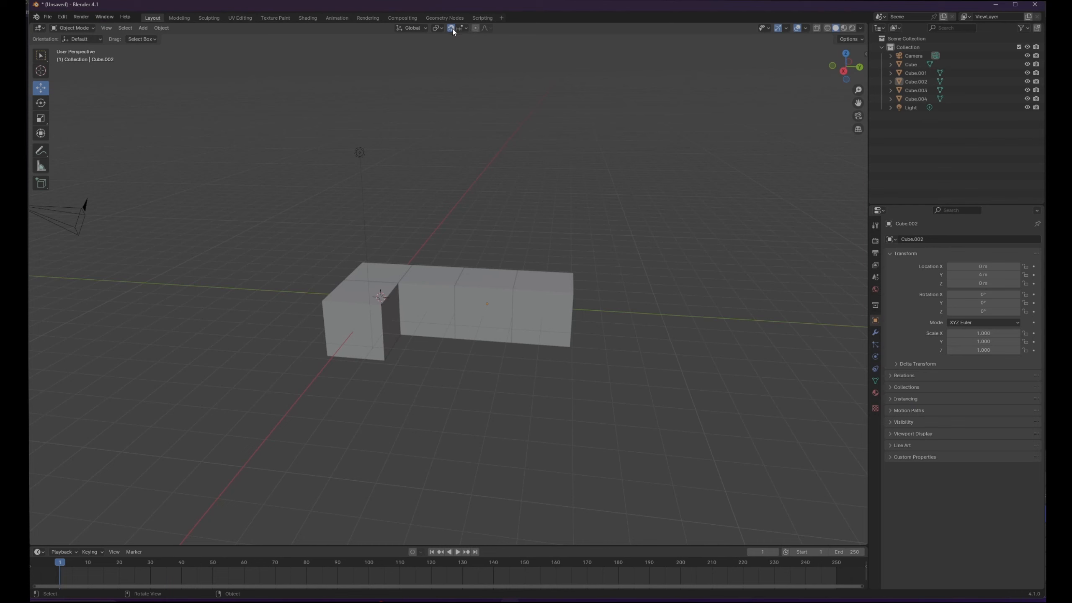
Set snapping to Face and pull the cube at the Y end away from the row to about Y 11.7 m
{"action": "left_click", "coordinate": [466, 29]}
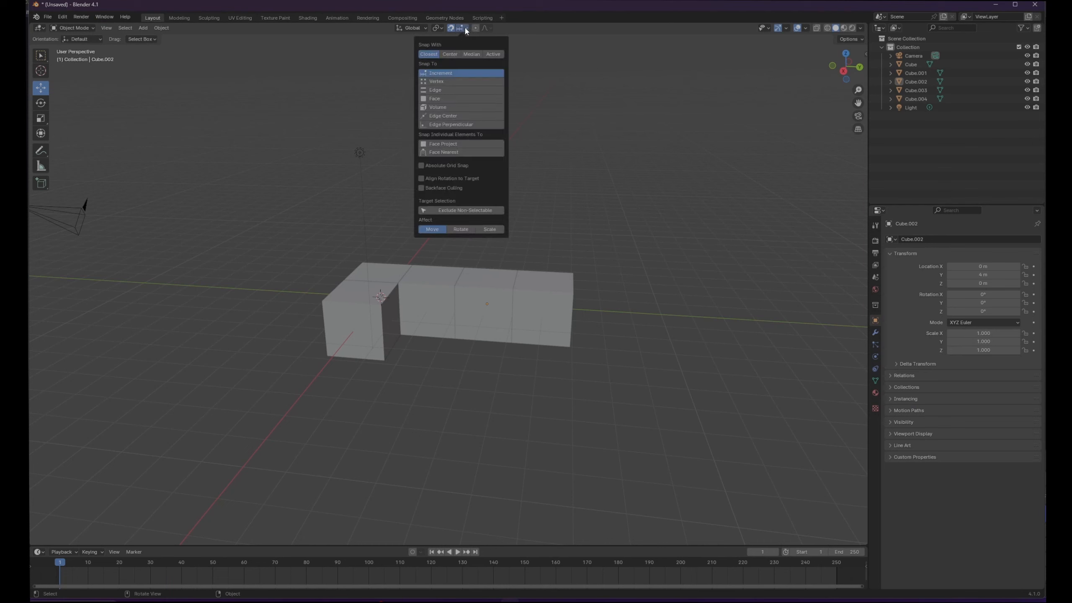
{"action": "left_click", "coordinate": [436, 100]}
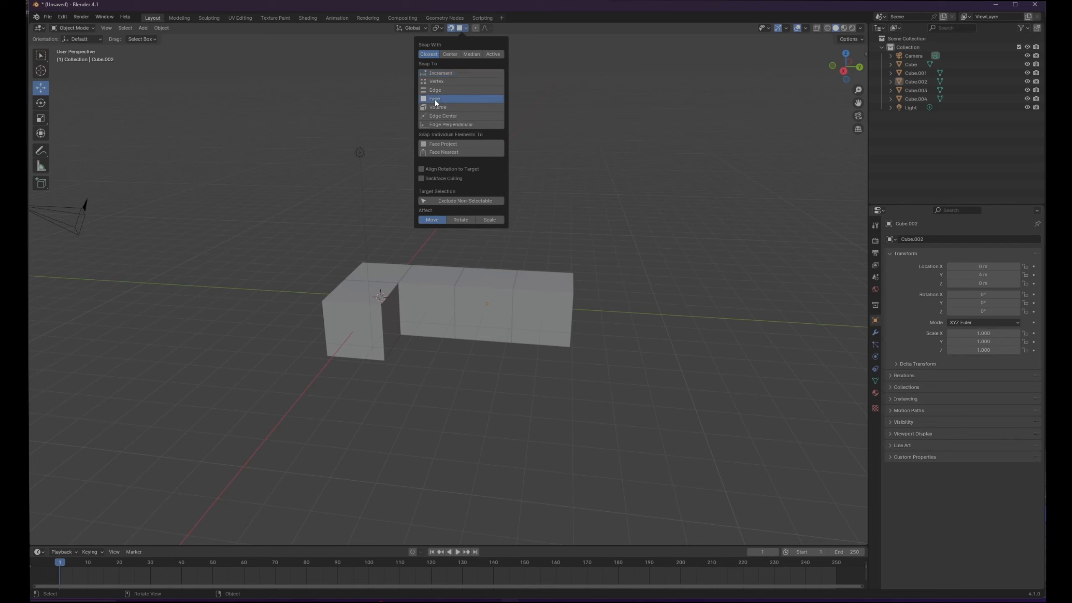
{"action": "left_click", "coordinate": [542, 293]}
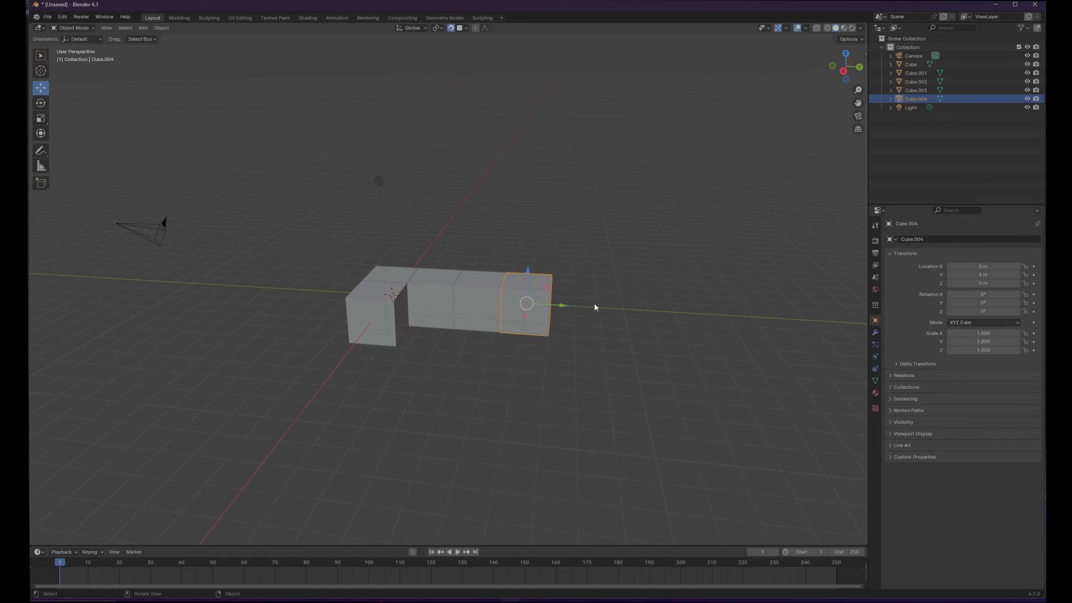
{"action": "left_click_drag", "start_coordinate": [579, 312], "coordinate": [739, 328]}
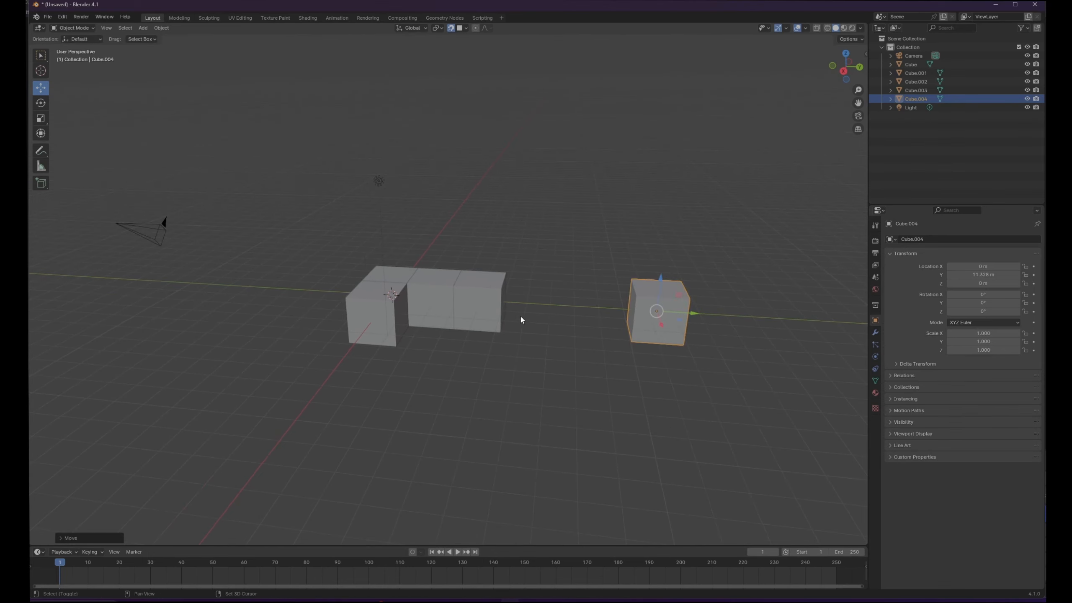
{"action": "middle_click_drag", "start_coordinate": [521, 316], "coordinate": [439, 312]}
{"action": "middle_click_drag", "start_coordinate": [534, 320], "coordinate": [565, 298]}
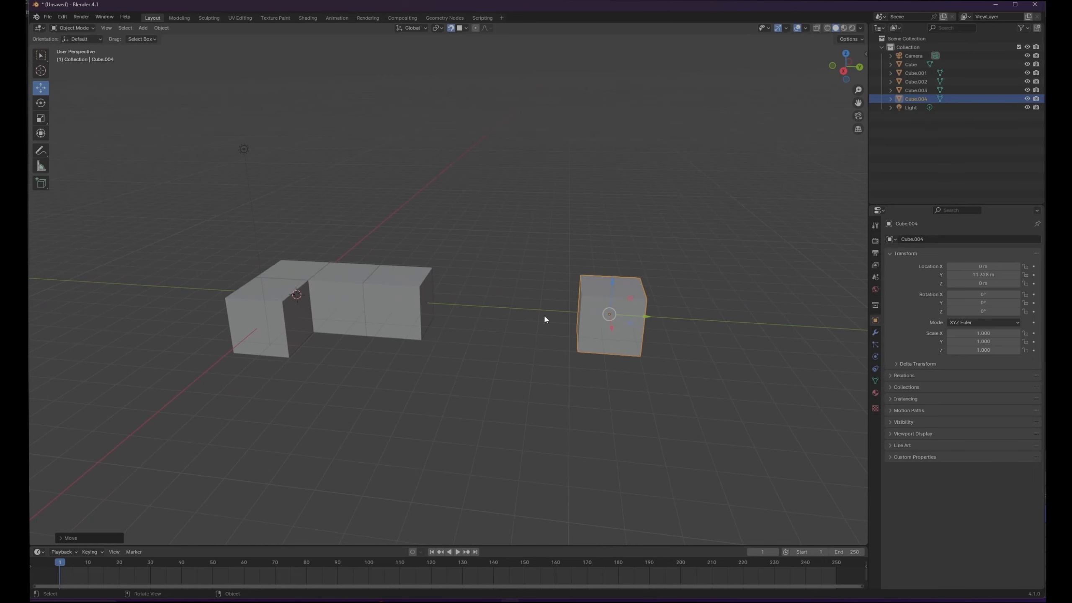
{"action": "scroll", "coordinate": [691, 367], "scroll_direction": "up", "scroll_amount": 2}
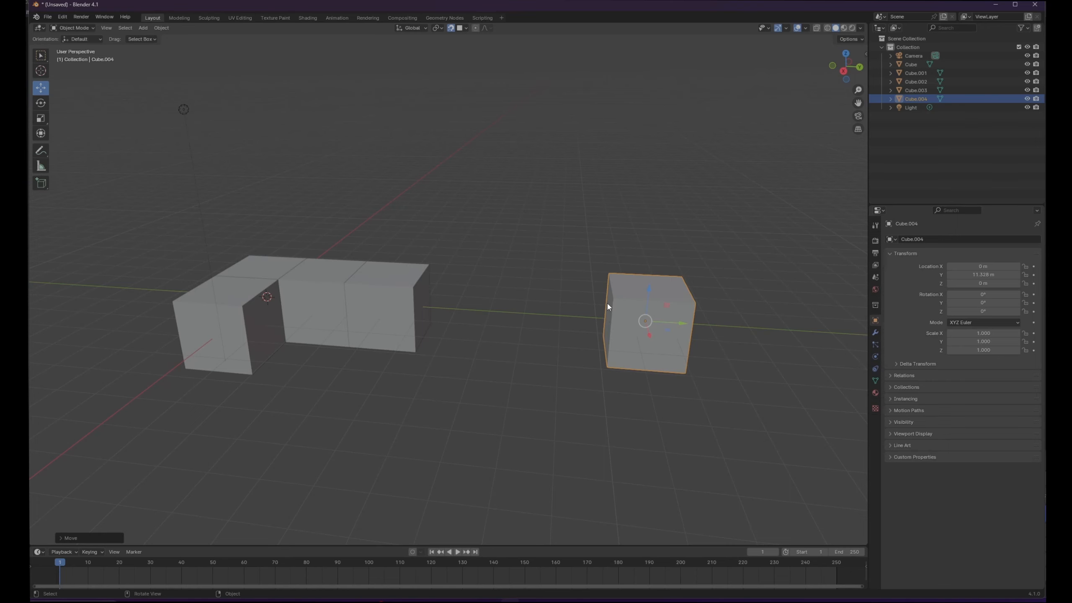
{"action": "left_click_drag", "start_coordinate": [676, 324], "coordinate": [691, 324]}
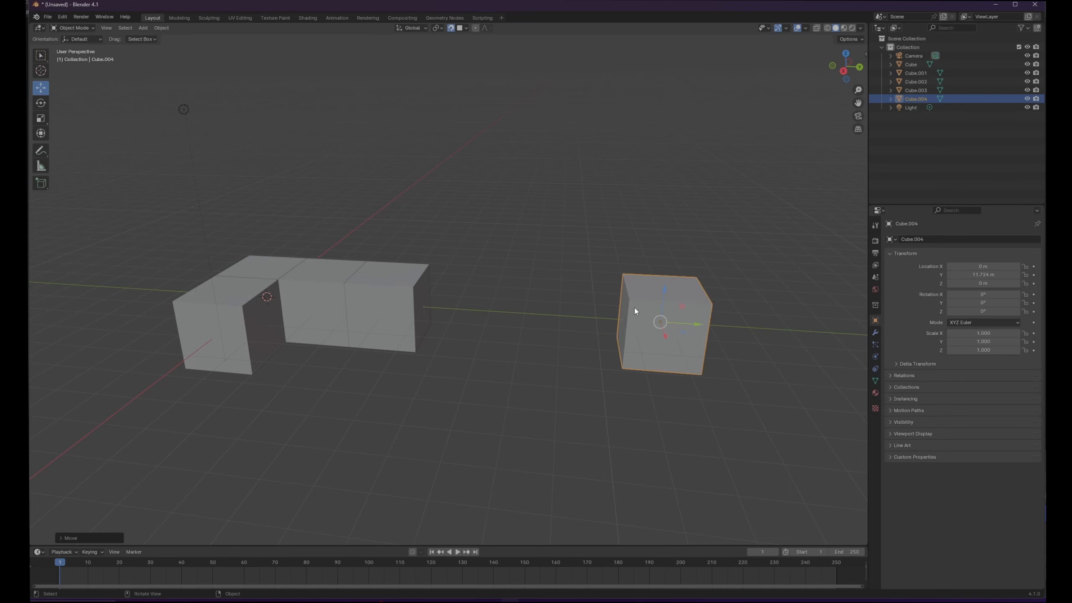
Snap the separated cube back along Y against the end face of the row, at Y 6 m
{"action": "middle_click_drag", "start_coordinate": [438, 334], "coordinate": [412, 313]}
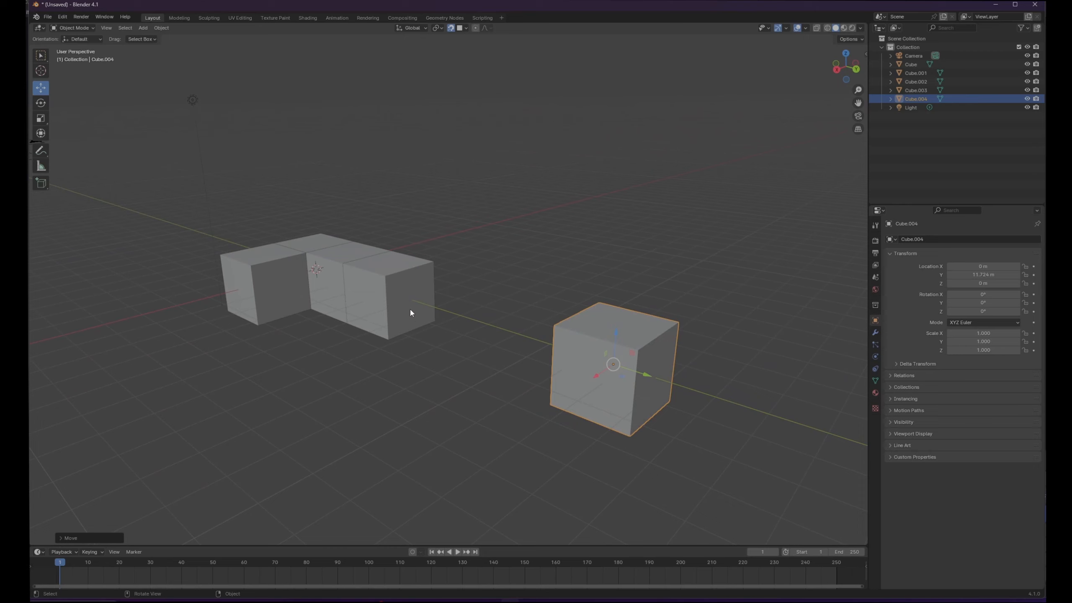
{"action": "left_click", "coordinate": [408, 293]}
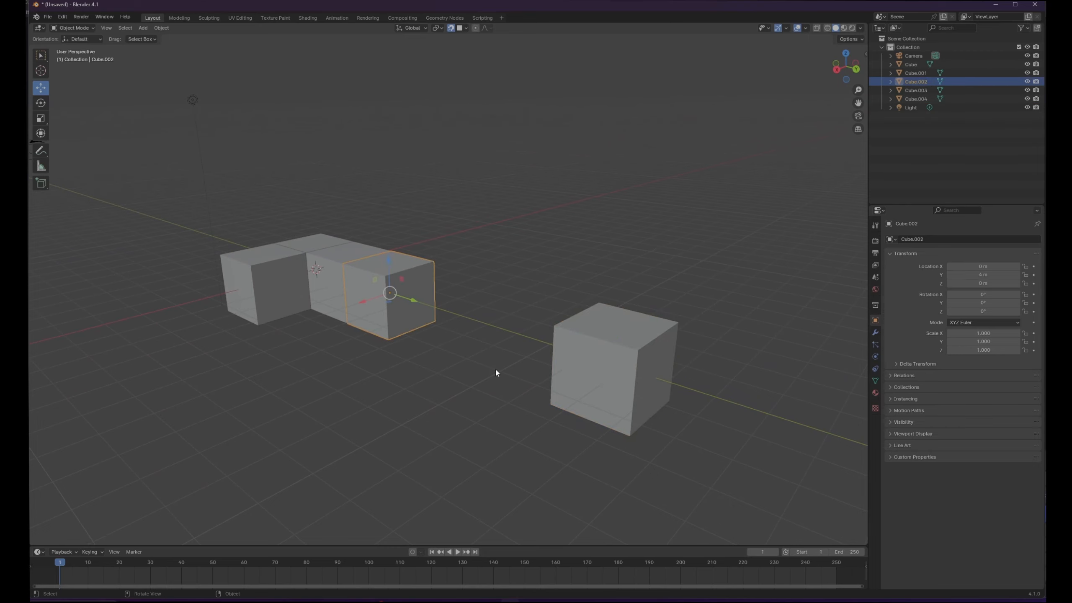
{"action": "left_click", "coordinate": [615, 359]}
{"action": "middle_click_drag", "start_coordinate": [615, 359], "coordinate": [709, 357]}
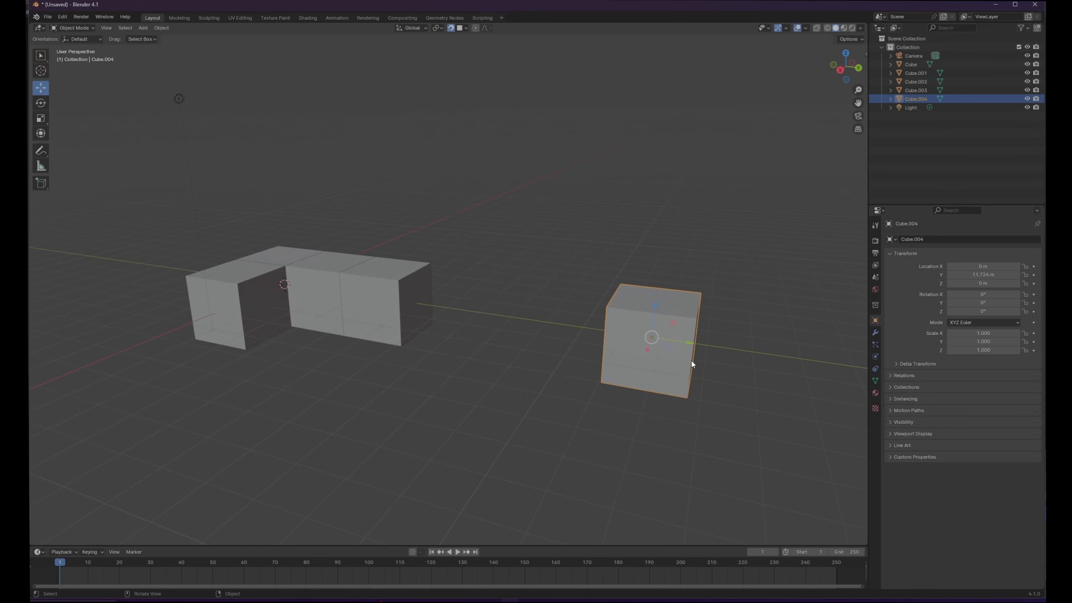
{"action": "left_click_drag", "start_coordinate": [689, 346], "coordinate": [418, 296]}
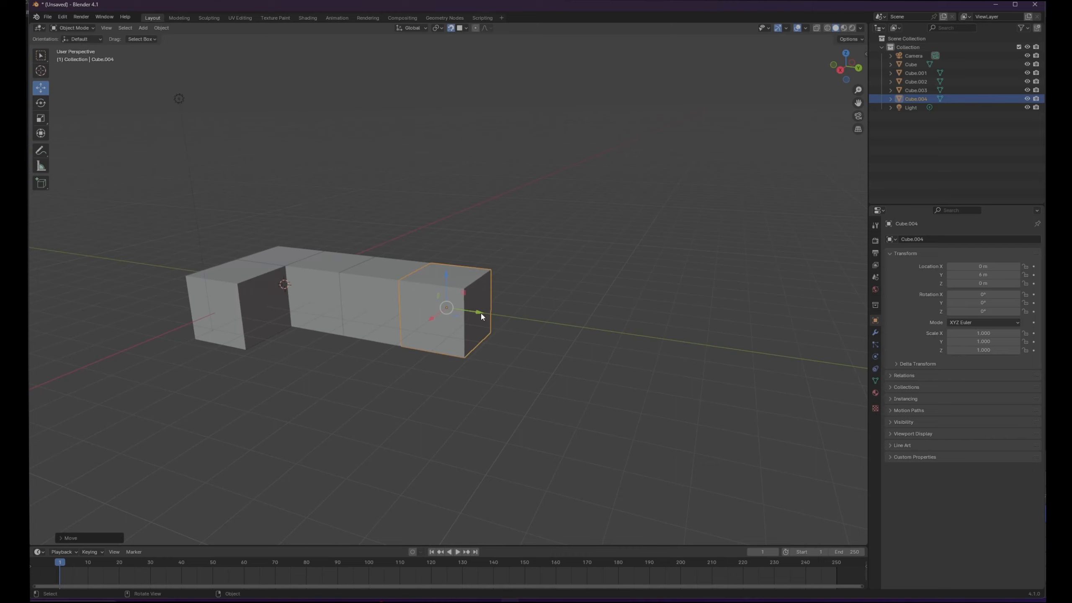
Spread the three cubes of the Y row apart along Y, the farthest to about 12.8 m and the nearest to about 5.8 m
{"action": "left_click_drag", "start_coordinate": [482, 316], "coordinate": [696, 352]}
{"action": "left_click", "coordinate": [390, 299]}
{"action": "left_click_drag", "start_coordinate": [418, 304], "coordinate": [578, 353]}
{"action": "left_click", "coordinate": [369, 306]}
{"action": "left_click_drag", "start_coordinate": [371, 306], "coordinate": [498, 320]}
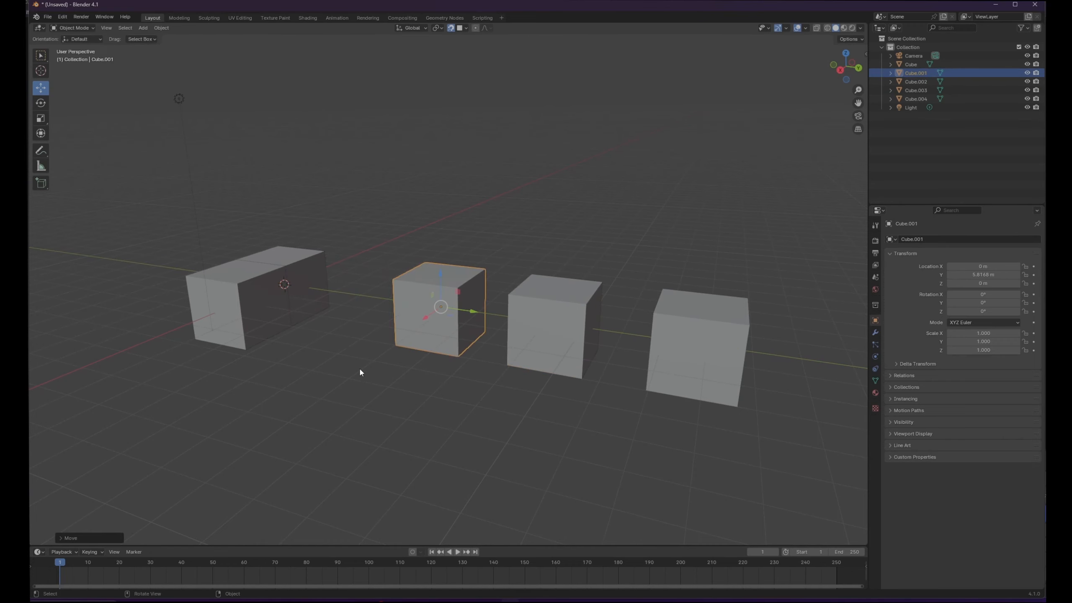
Select the cube attached on the X side and pull it away from the original along X to about 7.2 m
{"action": "middle_click_drag", "start_coordinate": [361, 371], "coordinate": [333, 347]}
{"action": "left_click", "coordinate": [326, 245]}
{"action": "left_click", "coordinate": [286, 298]}
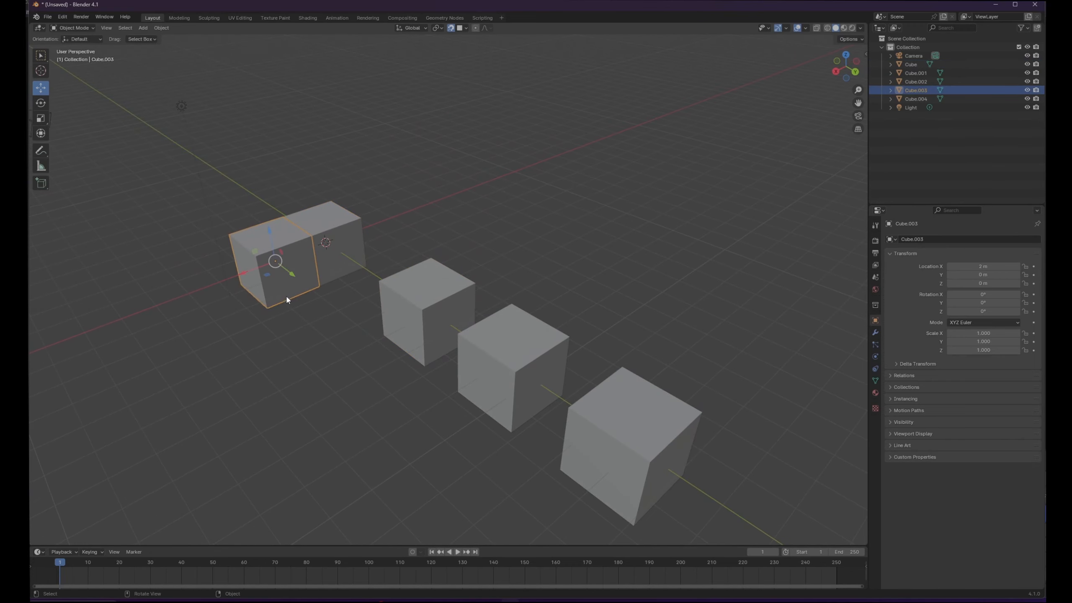
{"action": "left_click_drag", "start_coordinate": [242, 276], "coordinate": [87, 351]}
{"action": "middle_click_drag", "start_coordinate": [294, 385], "coordinate": [331, 377]}
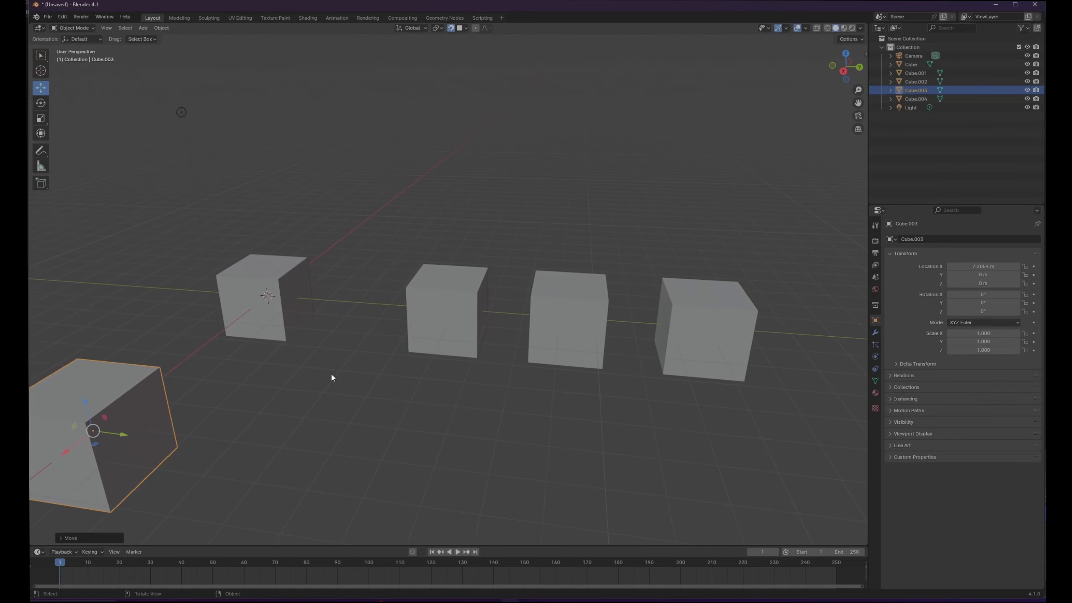
Snap the three loose cubes back along Y face to face, nearest first, at Y 2 m, 4 m and 6 m
{"action": "left_click", "coordinate": [431, 314]}
{"action": "middle_click_drag", "start_coordinate": [425, 402], "coordinate": [480, 328]}
{"action": "left_click_drag", "start_coordinate": [477, 310], "coordinate": [301, 289]}
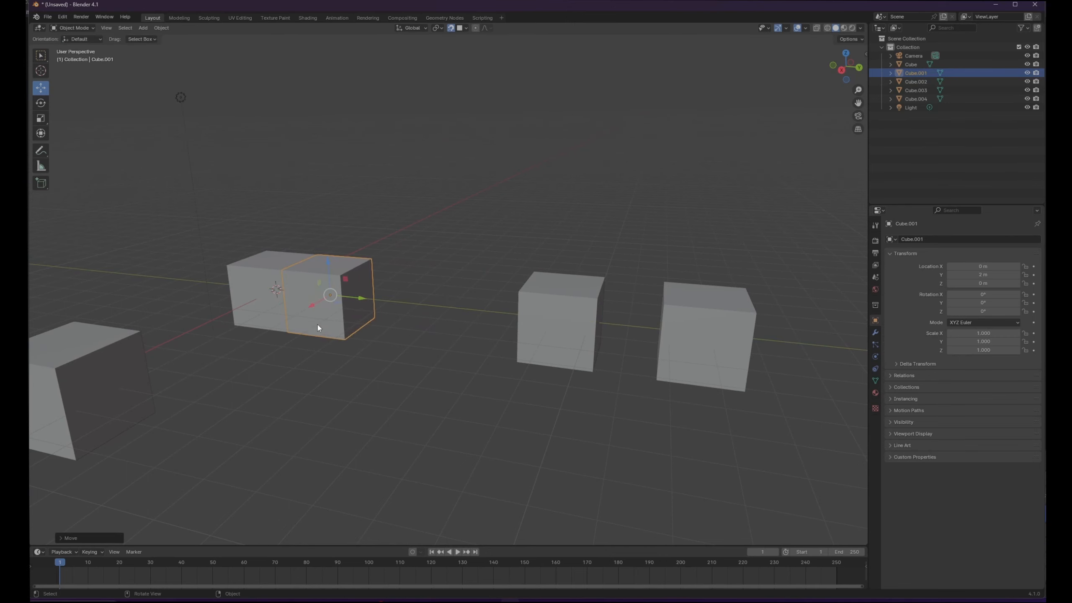
{"action": "left_click", "coordinate": [561, 328]}
{"action": "left_click_drag", "start_coordinate": [592, 322], "coordinate": [397, 303]}
{"action": "left_click", "coordinate": [674, 341]}
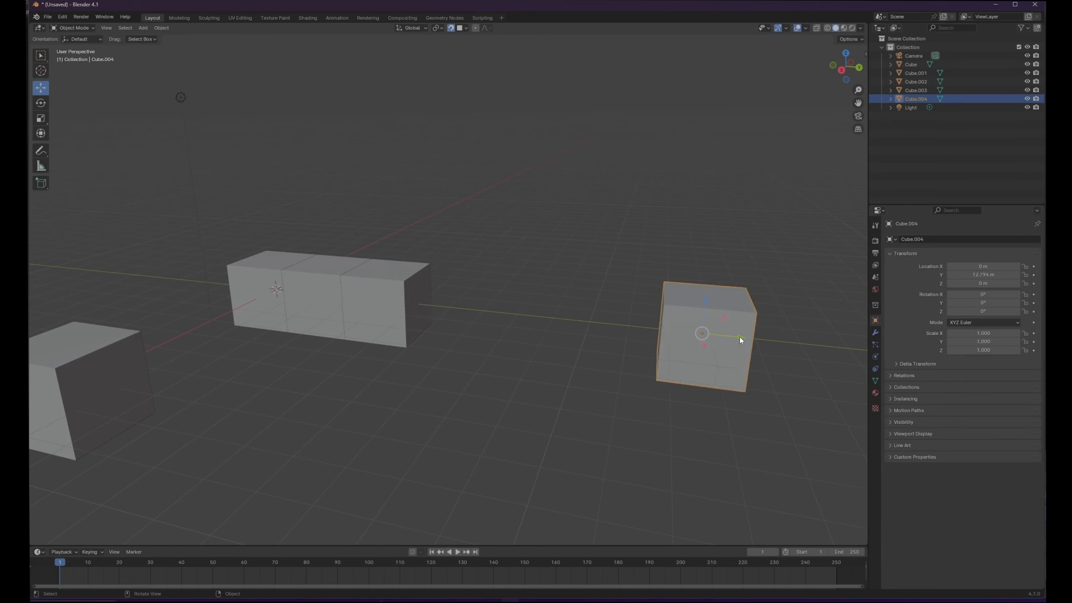
{"action": "left_click_drag", "start_coordinate": [740, 341], "coordinate": [607, 341]}
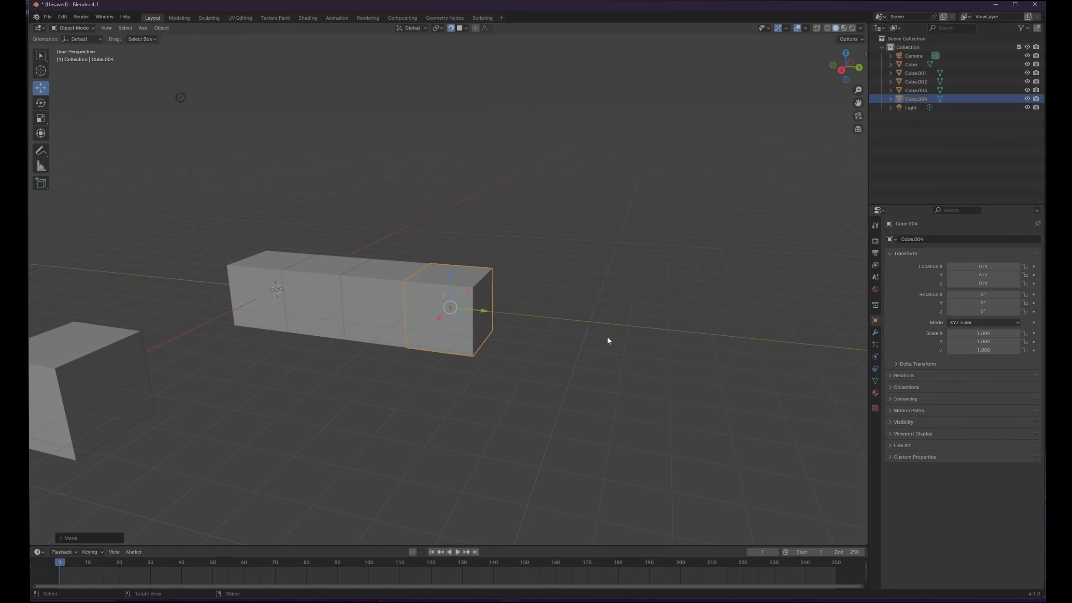
Snap the loose cube on the X side back against the original at X 2 m and deselect it
{"action": "middle_click_drag", "start_coordinate": [353, 394], "coordinate": [382, 402]}
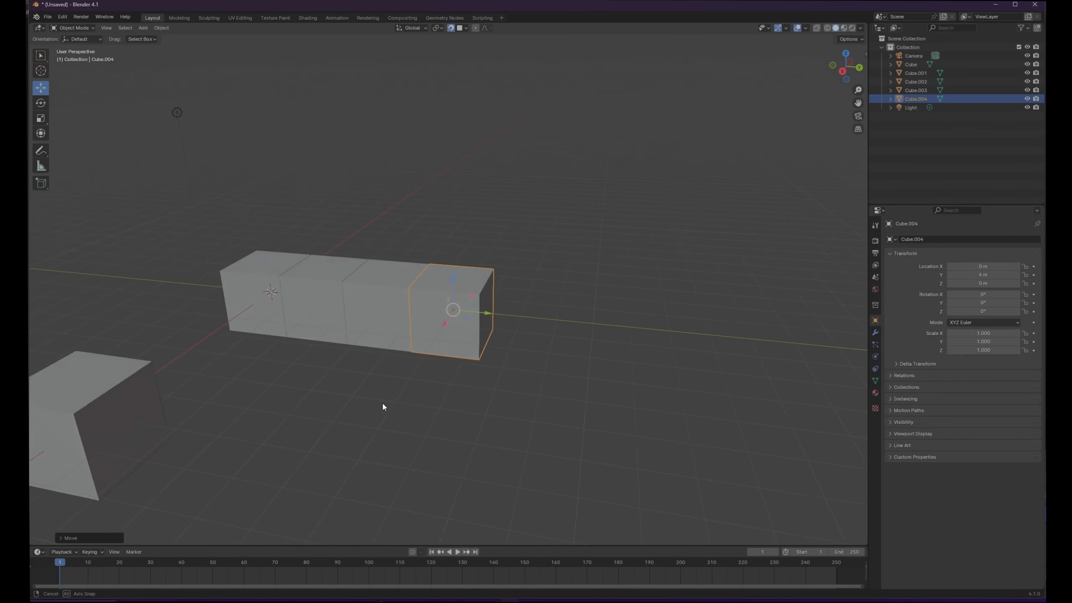
{"action": "left_click", "coordinate": [106, 403]}
{"action": "middle_click_drag", "start_coordinate": [105, 403], "coordinate": [336, 417]}
{"action": "left_click_drag", "start_coordinate": [207, 394], "coordinate": [556, 378]}
{"action": "middle_click_drag", "start_coordinate": [556, 383], "coordinate": [431, 395]}
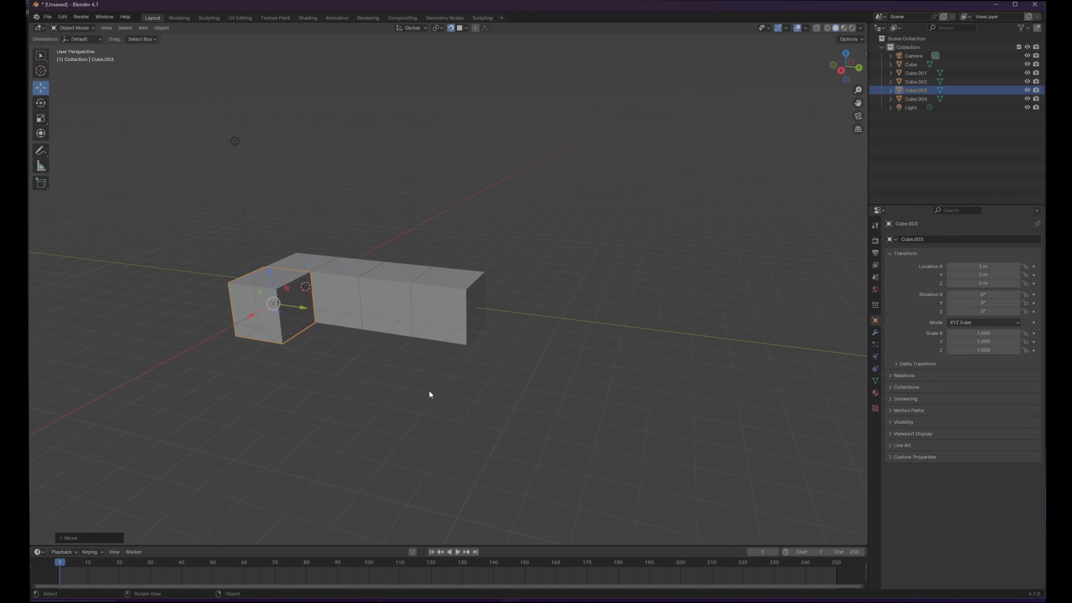
{"action": "left_click", "coordinate": [430, 395]}
Try to snap the cube at the Y end onto the opposite side of the row, moving it to about Y -7.2 m
{"action": "left_click", "coordinate": [464, 313]}
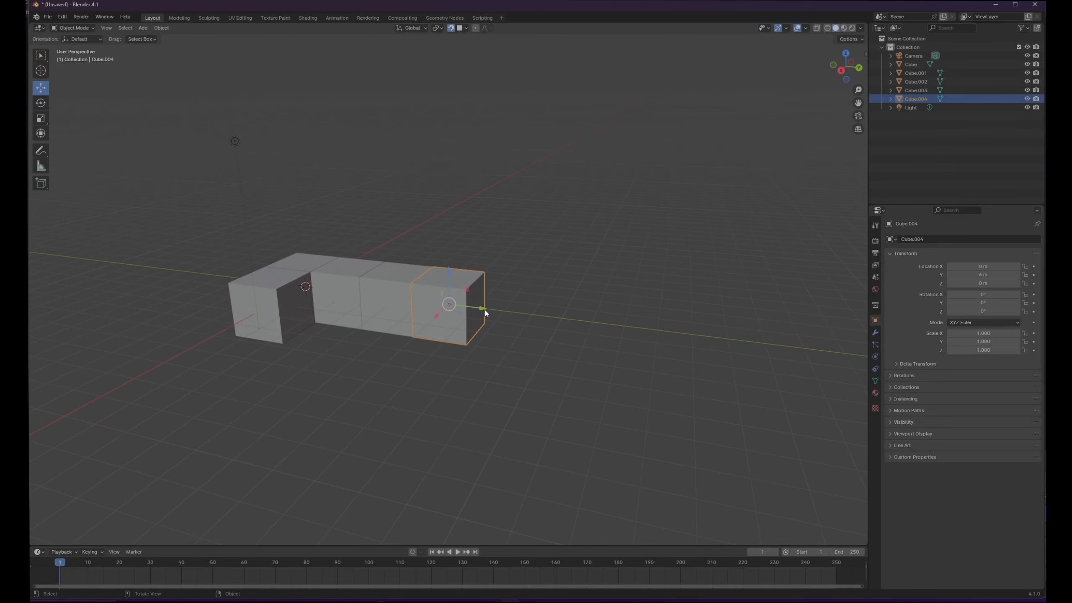
{"action": "left_click_drag", "start_coordinate": [485, 312], "coordinate": [192, 341]}
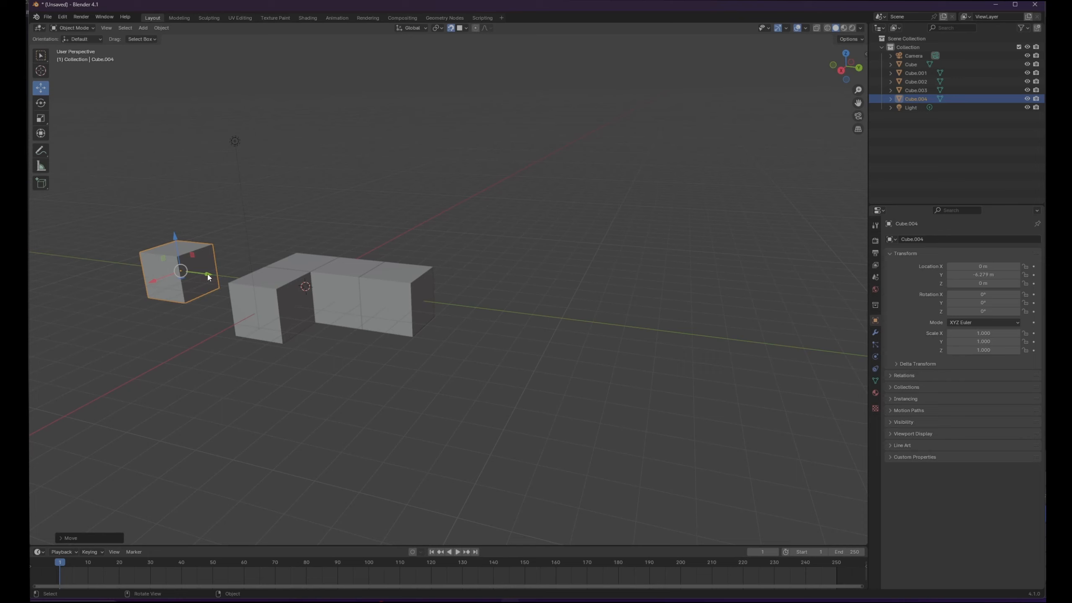
{"action": "mouse_move", "coordinate": [208, 274]}
{"action": "left_mouse_down"}
{"action": "mouse_move", "coordinate": [422, 290]}
{"action": "mouse_move", "coordinate": [198, 283]}
{"action": "left_mouse_up"}
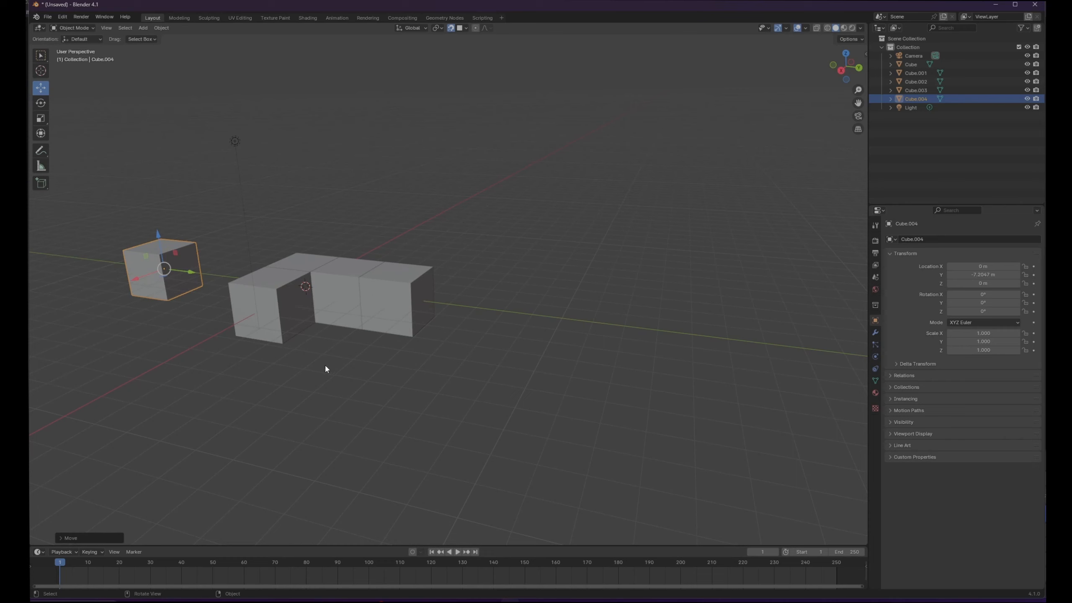
Bring the cube back past the positive Y end, snap it against the row at Y 6 m, and deselect it
{"action": "left_click_drag", "start_coordinate": [191, 272], "coordinate": [607, 341]}
{"action": "middle_click_drag", "start_coordinate": [607, 341], "coordinate": [583, 321]}
{"action": "left_click_drag", "start_coordinate": [599, 308], "coordinate": [419, 295]}
{"action": "left_click", "coordinate": [503, 419]}
{"action": "middle_click_drag", "start_coordinate": [503, 420], "coordinate": [416, 393]}
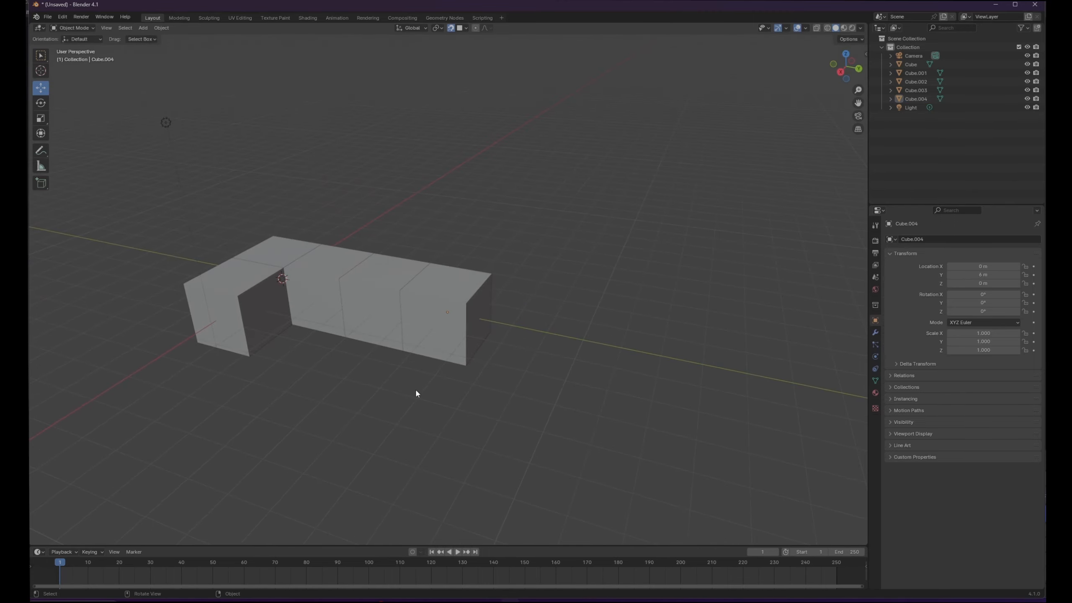
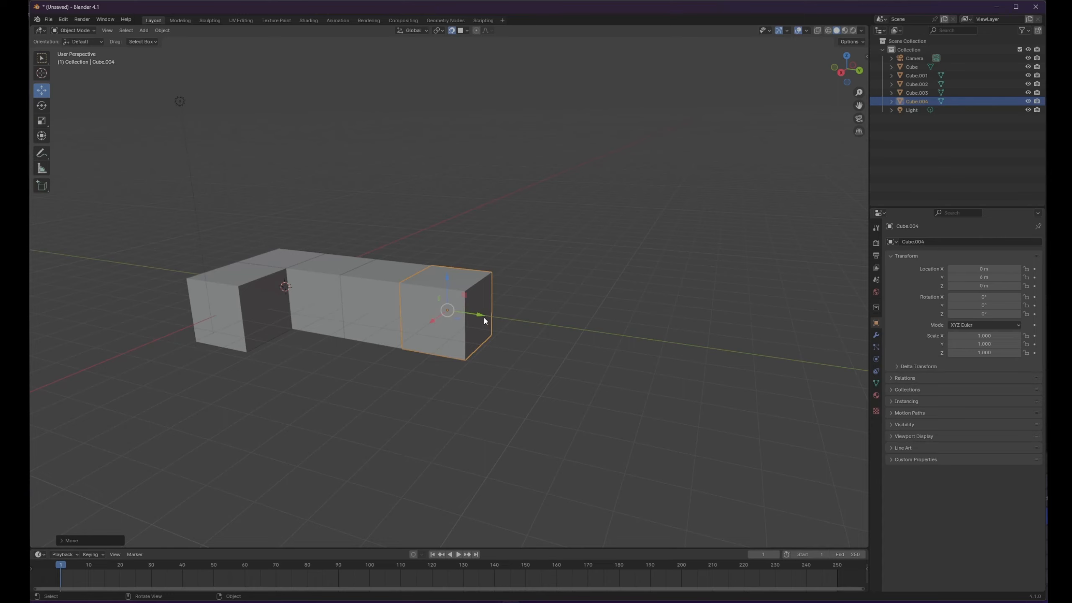
Separate the three Y-row cubes again along Y, starting with the end cube at about 12.8 m
{"action": "left_click_drag", "start_coordinate": [484, 321], "coordinate": [735, 357]}
{"action": "left_click", "coordinate": [401, 313]}
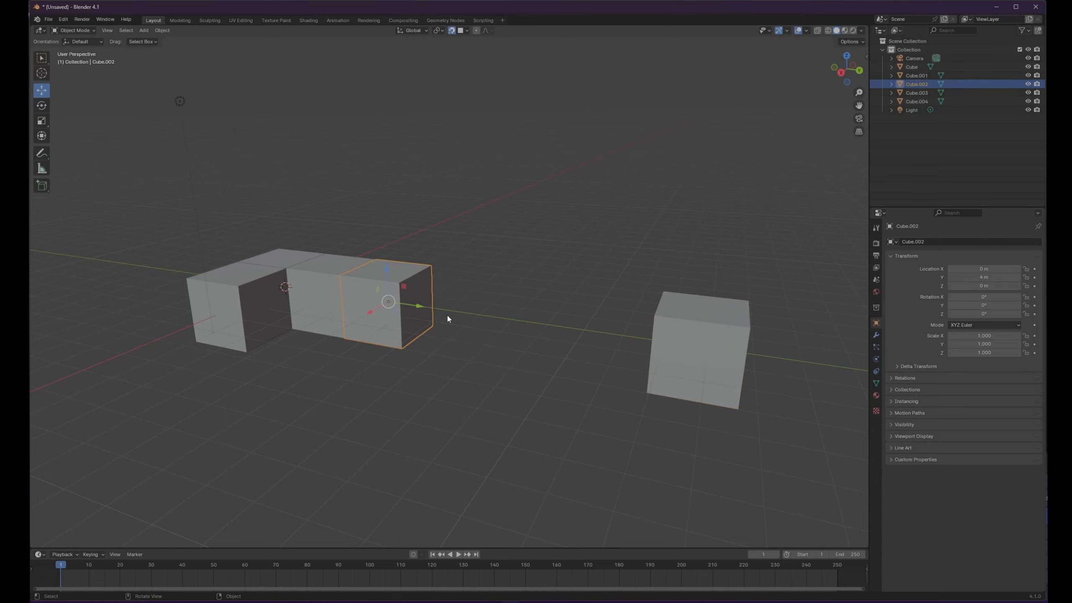
{"action": "key", "text": "g"}
{"action": "key", "text": "y"}
{"action": "left_click_drag", "start_coordinate": [568, 347], "coordinate": [591, 351]}
{"action": "left_click", "coordinate": [316, 302]}
{"action": "left_click_drag", "start_coordinate": [365, 298], "coordinate": [472, 314]}
Pull the cube on the X side away from the original cube along X
{"action": "left_click", "coordinate": [219, 313]}
{"action": "left_click_drag", "start_coordinate": [216, 315], "coordinate": [123, 354]}
{"action": "middle_click_drag", "start_coordinate": [310, 375], "coordinate": [332, 375]}
Rebuild the Y row by snapping the three separated cubes face to face at Y 2 m, 4 m and 6 m
{"action": "left_click", "coordinate": [431, 315]}
{"action": "middle_click_drag", "start_coordinate": [431, 314], "coordinate": [479, 315]}
{"action": "left_click_drag", "start_coordinate": [480, 317], "coordinate": [302, 295]}
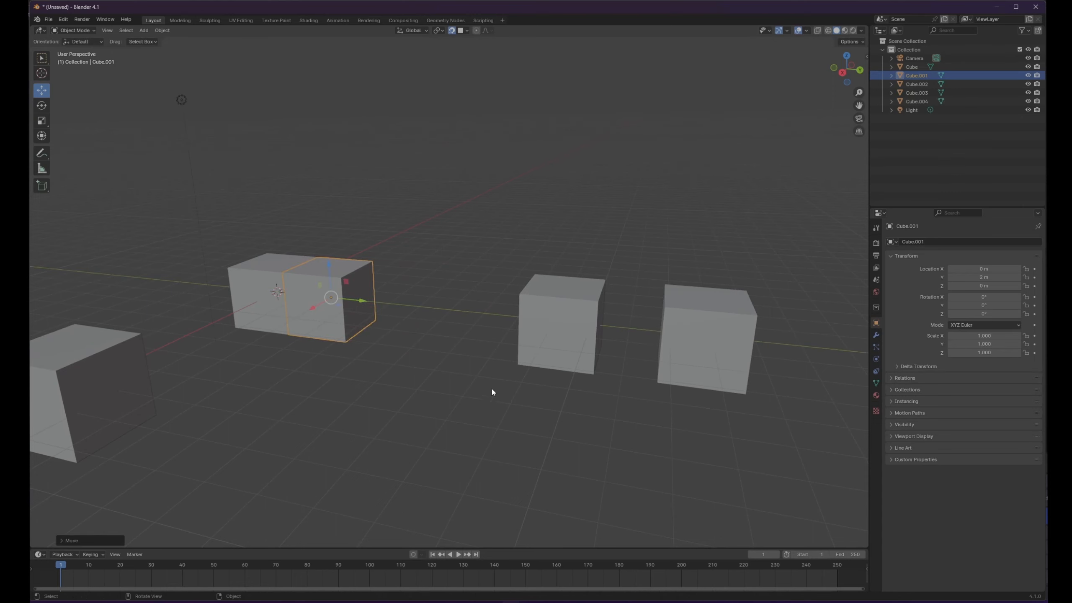
{"action": "left_click", "coordinate": [563, 325]}
{"action": "left_click_drag", "start_coordinate": [594, 322], "coordinate": [420, 306]}
{"action": "left_click", "coordinate": [668, 337]}
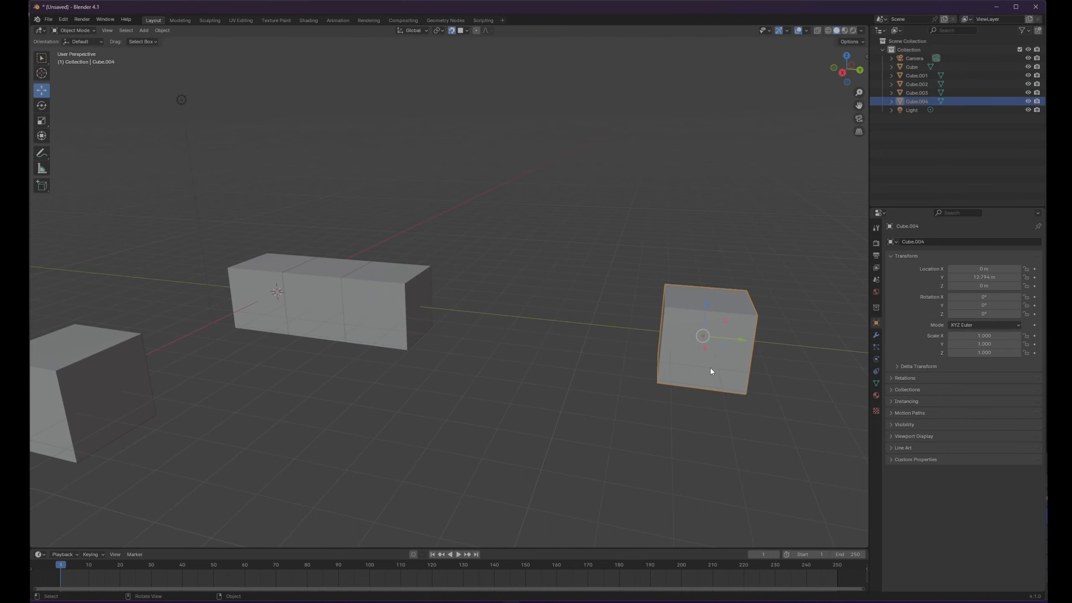
{"action": "left_click_drag", "start_coordinate": [737, 343], "coordinate": [422, 309]}
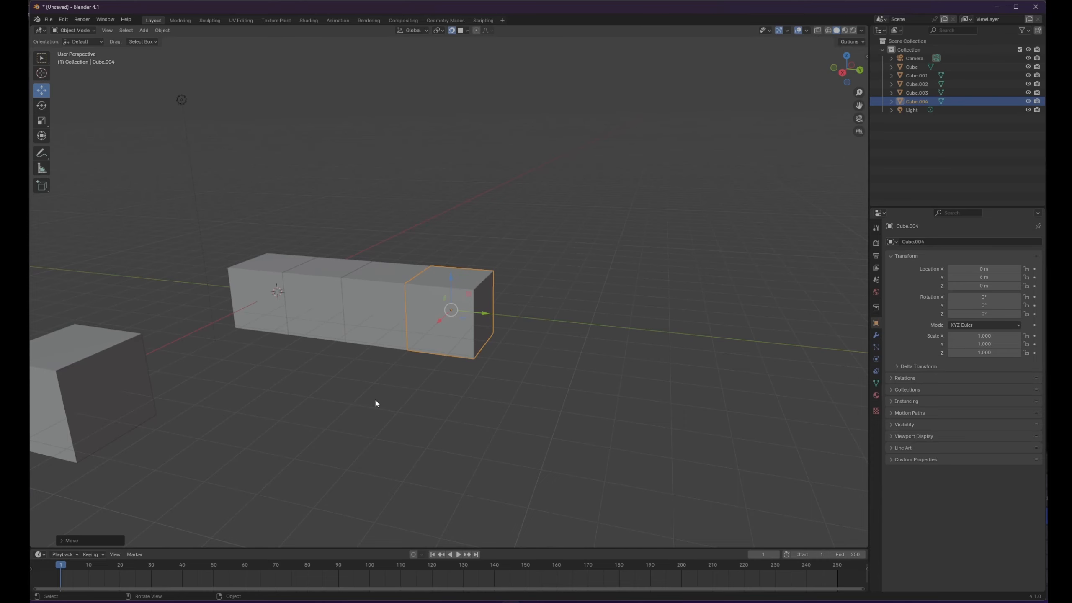
Snap the separated X-side cube back along X against the original cube and deselect it
{"action": "middle_click_drag", "start_coordinate": [374, 398], "coordinate": [379, 411]}
{"action": "left_click", "coordinate": [90, 424]}
{"action": "middle_click_drag", "start_coordinate": [91, 425], "coordinate": [226, 416]}
{"action": "left_click_drag", "start_coordinate": [206, 398], "coordinate": [281, 334]}
{"action": "middle_click_drag", "start_coordinate": [573, 402], "coordinate": [436, 397]}
{"action": "left_click", "coordinate": [435, 396]}
Try to snap the Y-end cube onto the negative Y side of the row, moving it to about Y -7.2 m
{"action": "left_click", "coordinate": [465, 309]}
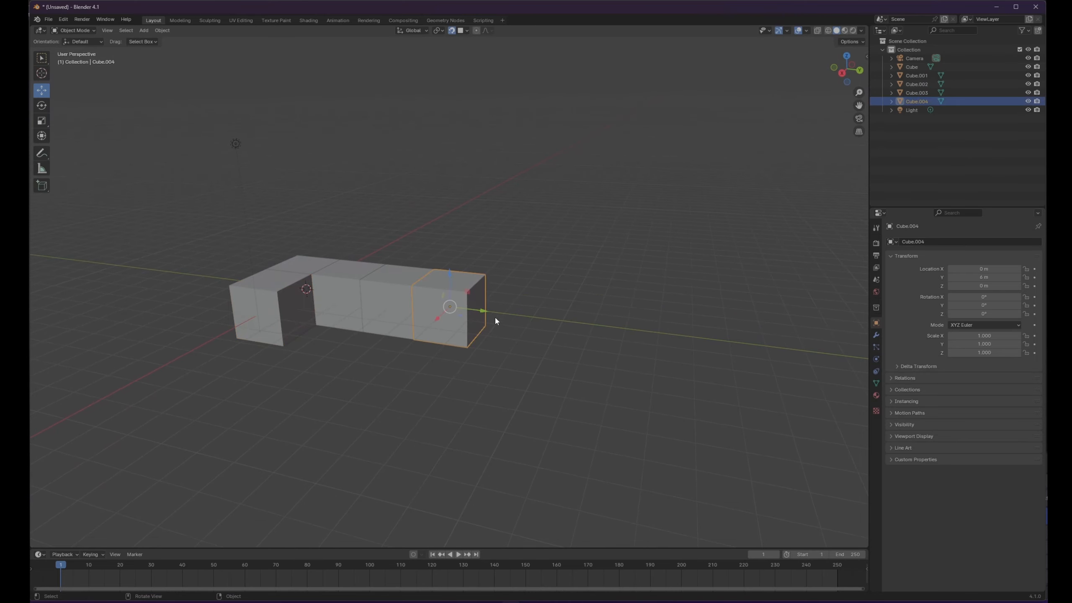
{"action": "left_click_drag", "start_coordinate": [494, 316], "coordinate": [216, 276]}
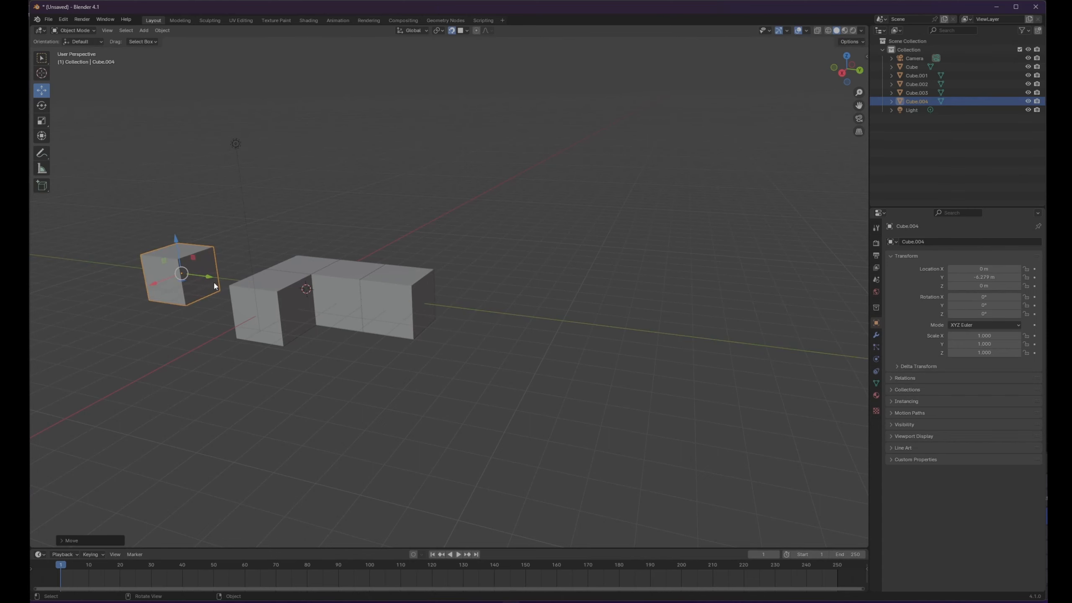
{"action": "left_click_drag", "start_coordinate": [213, 280], "coordinate": [196, 278]}
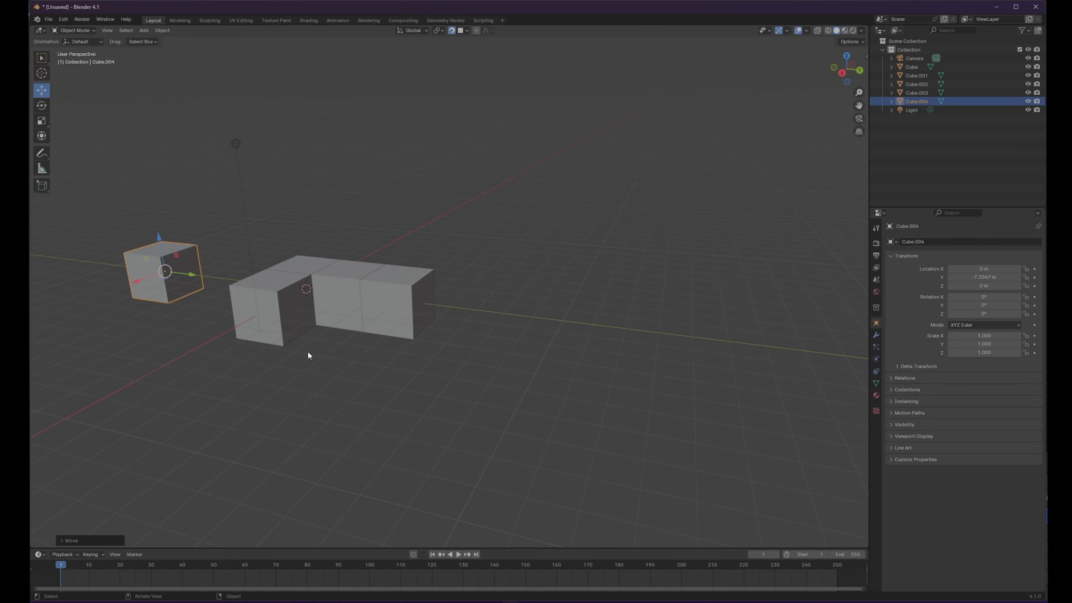
Move the cube back to about Y 10.9 m, snap it along Y against the row at Y 6 m, and deselect it
{"action": "left_click_drag", "start_coordinate": [191, 280], "coordinate": [619, 332]}
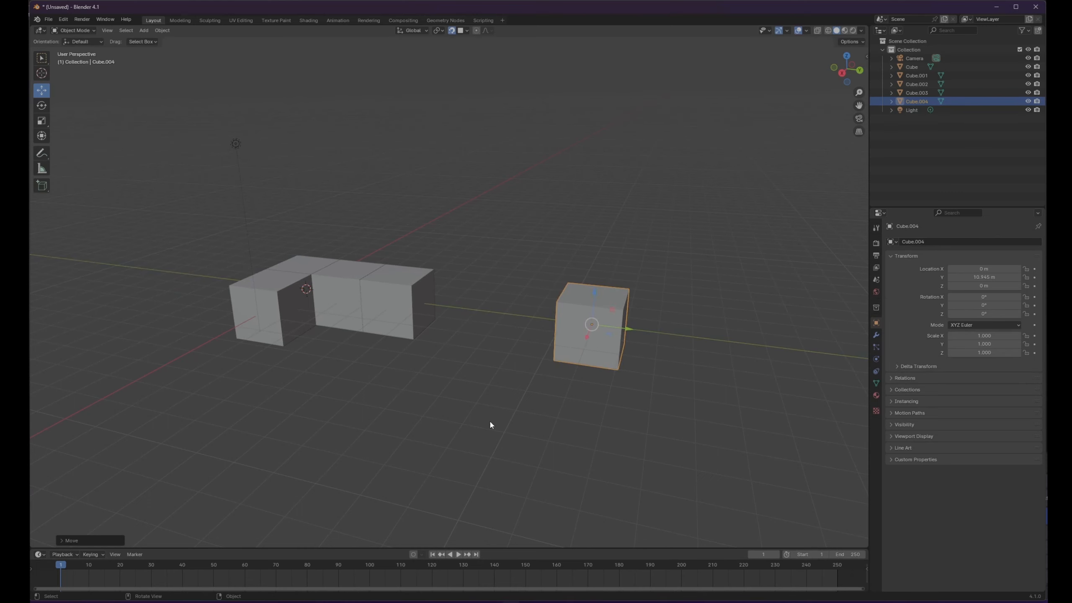
{"action": "middle_click_drag", "start_coordinate": [490, 424], "coordinate": [661, 304]}
{"action": "middle_click_drag", "start_coordinate": [525, 388], "coordinate": [687, 355]}
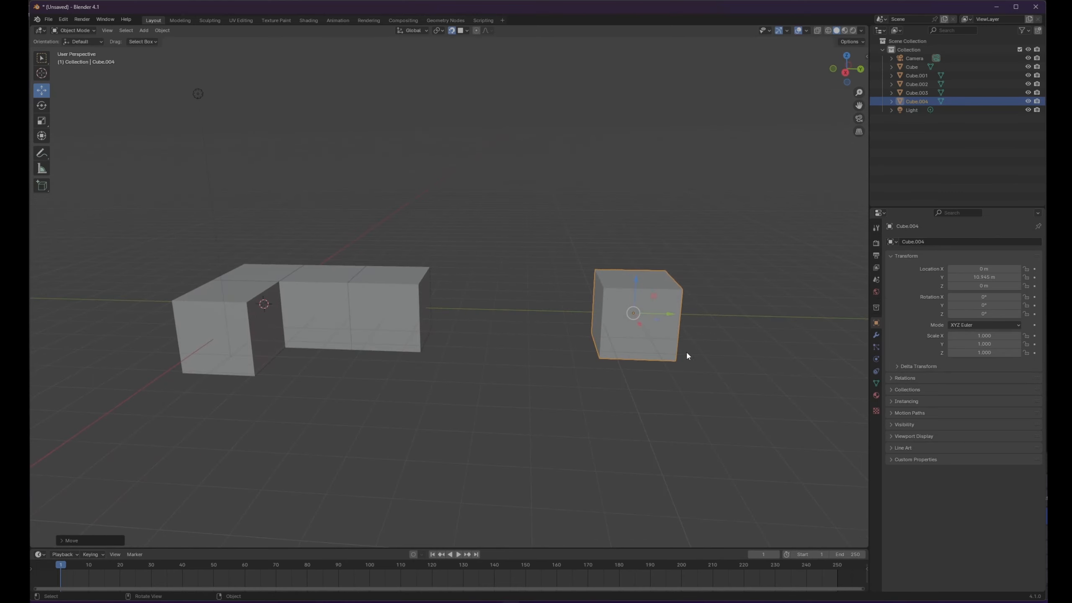
{"action": "middle_click_drag", "start_coordinate": [532, 430], "coordinate": [520, 420]}
{"action": "key", "text": "g"}
{"action": "key", "text": "y"}
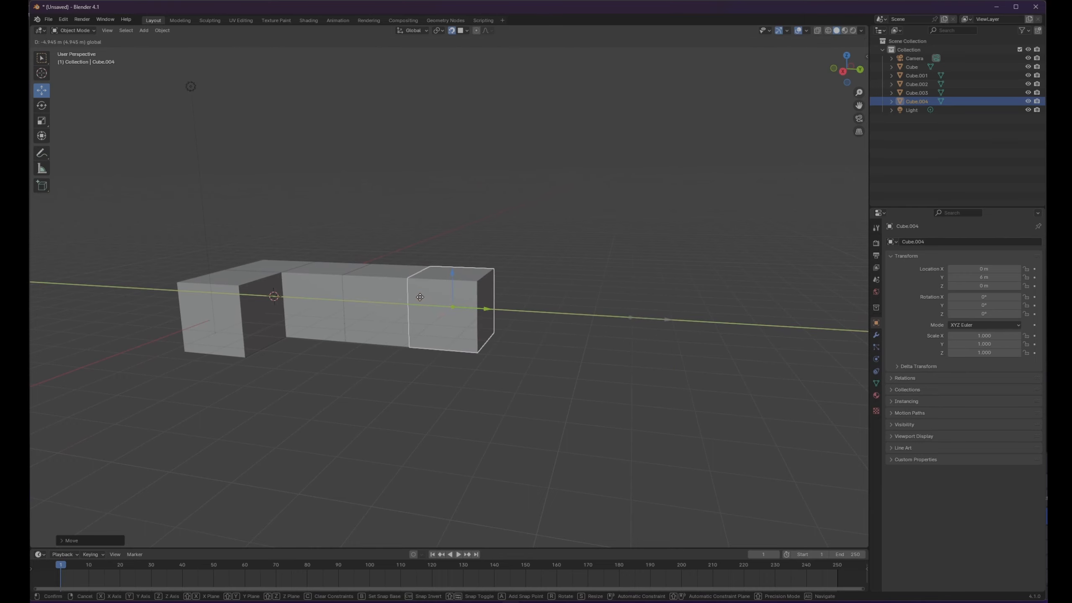
{"action": "left_click", "coordinate": [420, 297]}
{"action": "left_click", "coordinate": [524, 422]}
{"action": "middle_click_drag", "start_coordinate": [524, 421], "coordinate": [621, 424]}
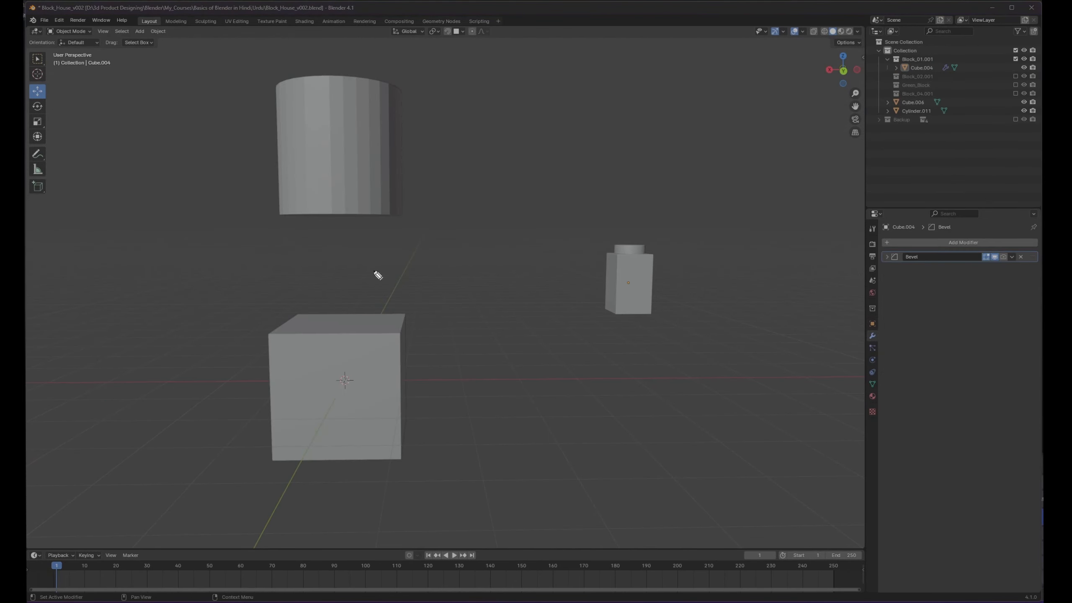
{"action": "left_click_drag", "start_coordinate": [314, 262], "coordinate": [396, 265]}
{"action": "left_click_drag", "start_coordinate": [342, 239], "coordinate": [350, 294]}
{"action": "mouse_move", "coordinate": [455, 276]}
{"action": "left_mouse_down"}
{"action": "mouse_move", "coordinate": [566, 272]}
{"action": "mouse_move", "coordinate": [567, 293]}
{"action": "left_mouse_up"}
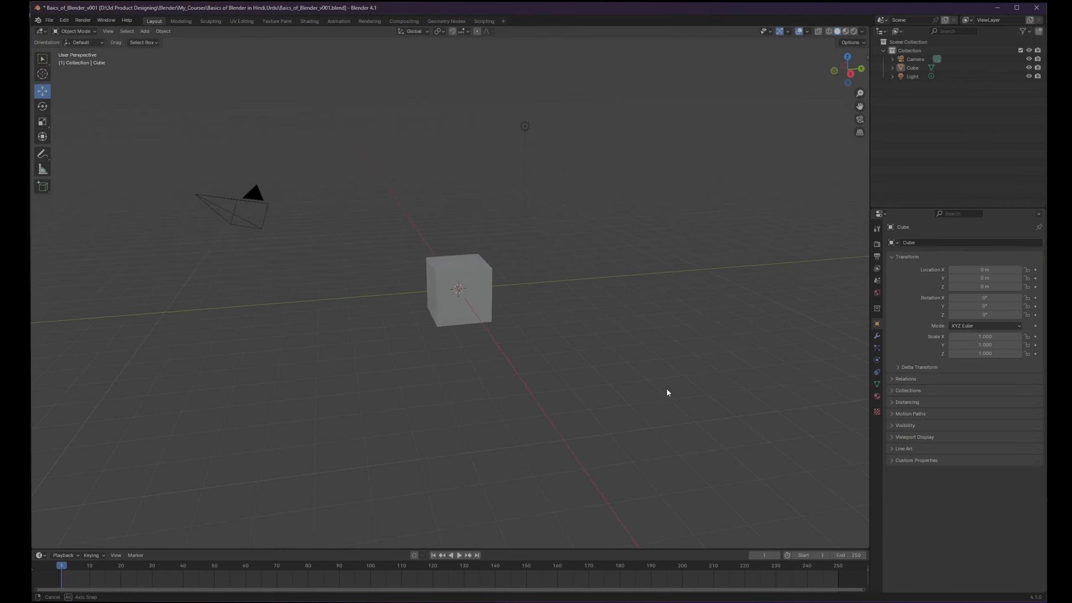
Show the viewport sidebar with the cube's transform and dimension values
{"action": "middle_click_drag", "start_coordinate": [667, 390], "coordinate": [681, 372]}
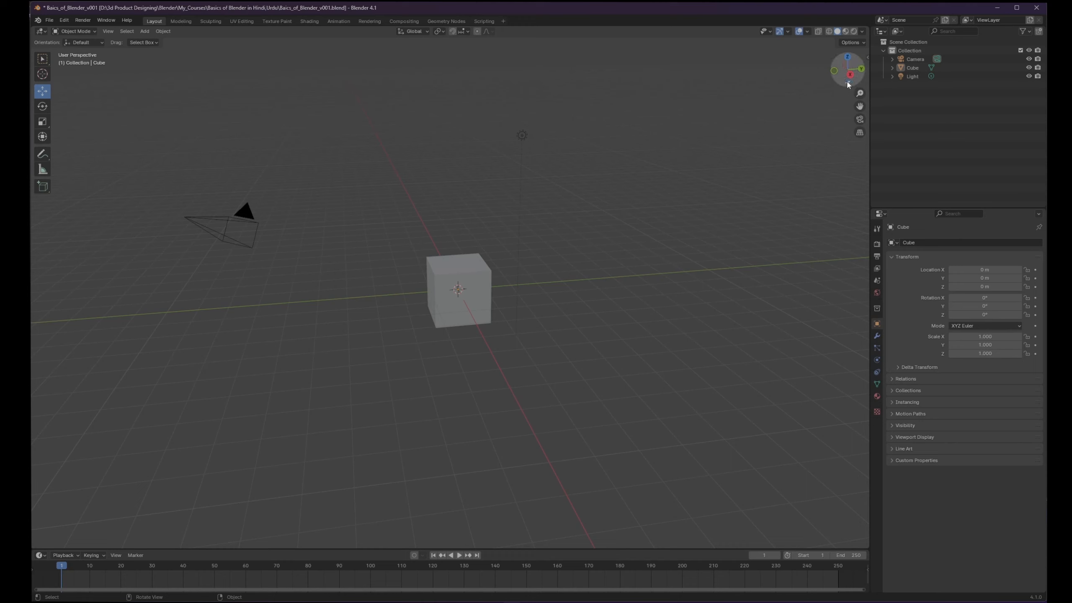
{"action": "left_click", "coordinate": [867, 58]}
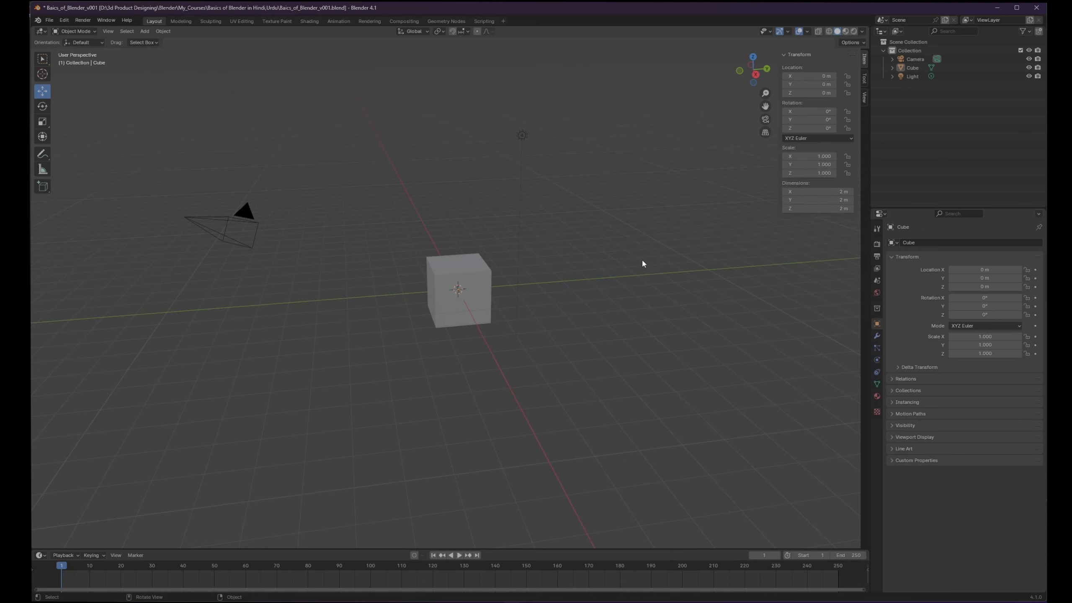
{"action": "middle_click_drag", "start_coordinate": [547, 286], "coordinate": [659, 312]}
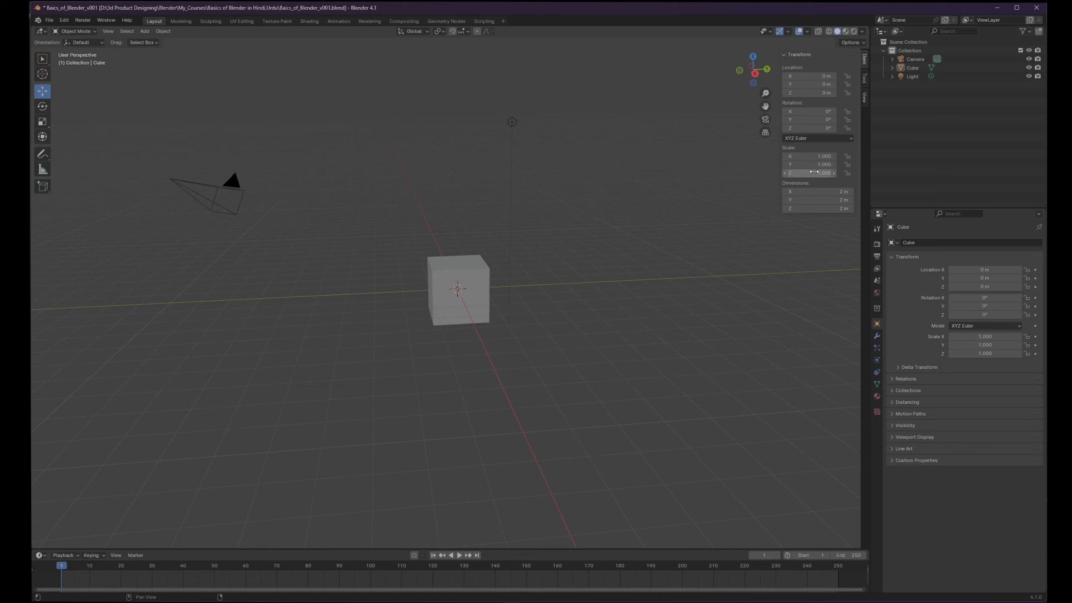
Set the cube's scale to 0.5 on the X, Y and Z axes
{"action": "left_click", "coordinate": [816, 155]}
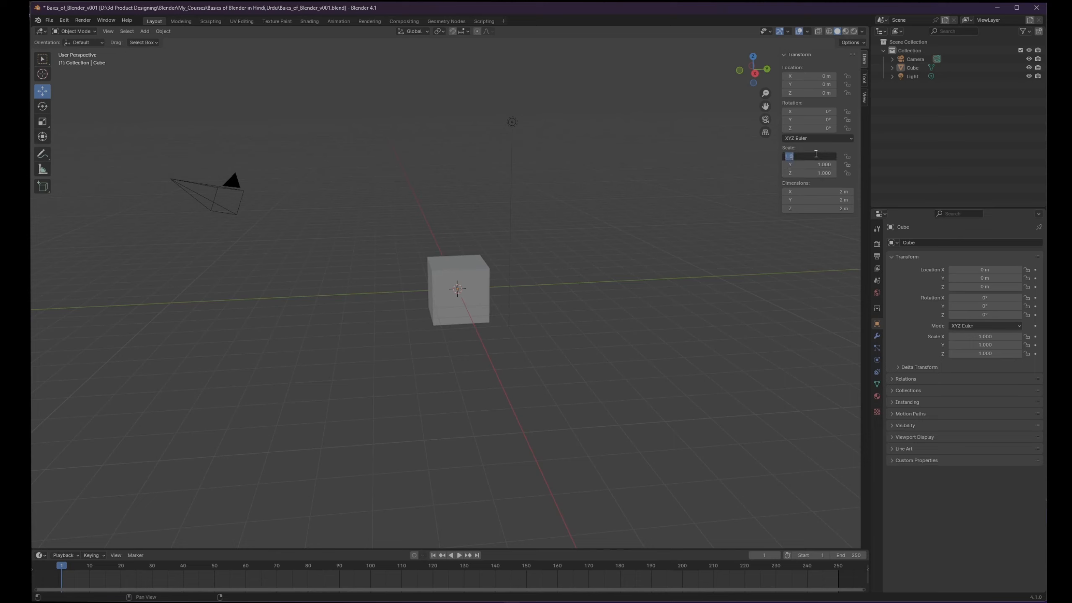
{"action": "type", "text": ".5"}
{"action": "key", "text": "Return"}
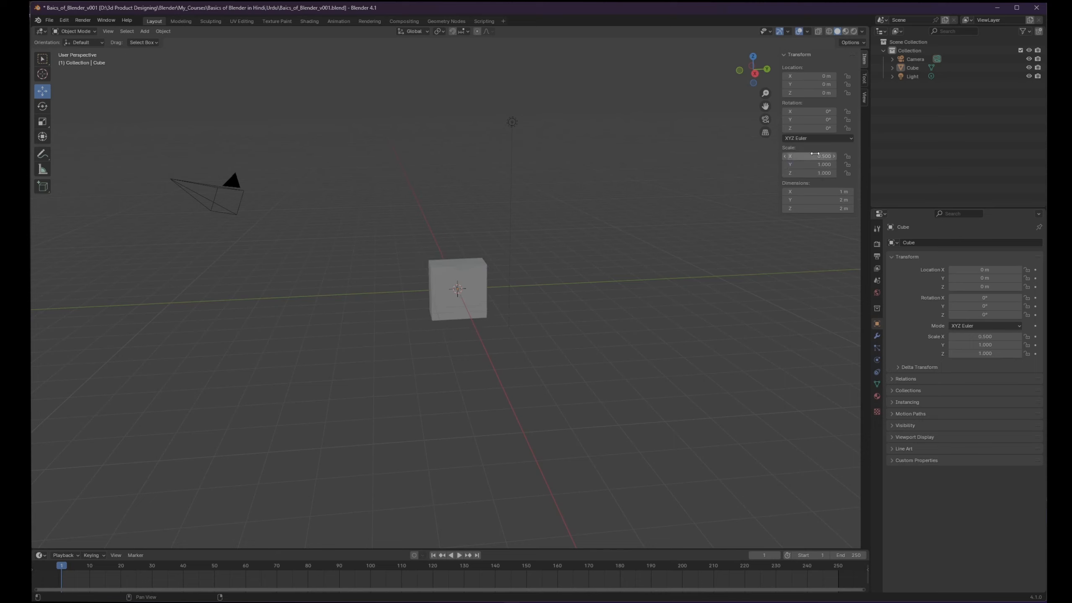
{"action": "left_click", "coordinate": [811, 164]}
{"action": "type", "text": ".5"}
{"action": "key", "text": "Return"}
{"action": "left_click", "coordinate": [810, 172]}
{"action": "type", "text": ".5"}
{"action": "key", "text": "Return"}
Set the cube's X and Y dimensions to 0.6 m each
{"action": "middle_click_drag", "start_coordinate": [465, 296], "coordinate": [462, 305]}
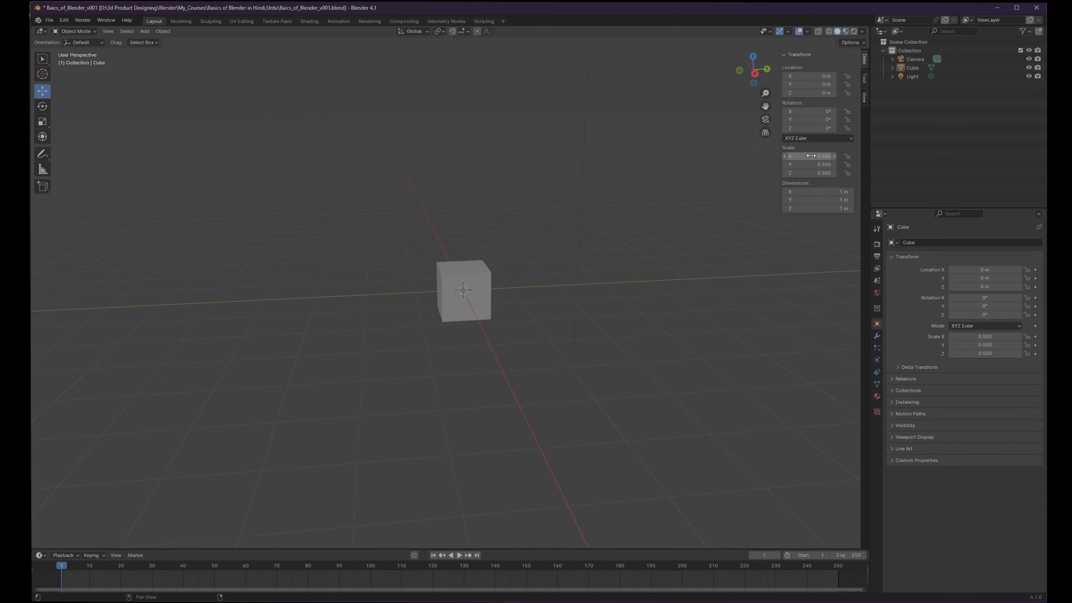
{"action": "middle_click_drag", "start_coordinate": [543, 273], "coordinate": [486, 272]}
{"action": "scroll", "coordinate": [533, 301], "scroll_direction": "up", "scroll_amount": 4}
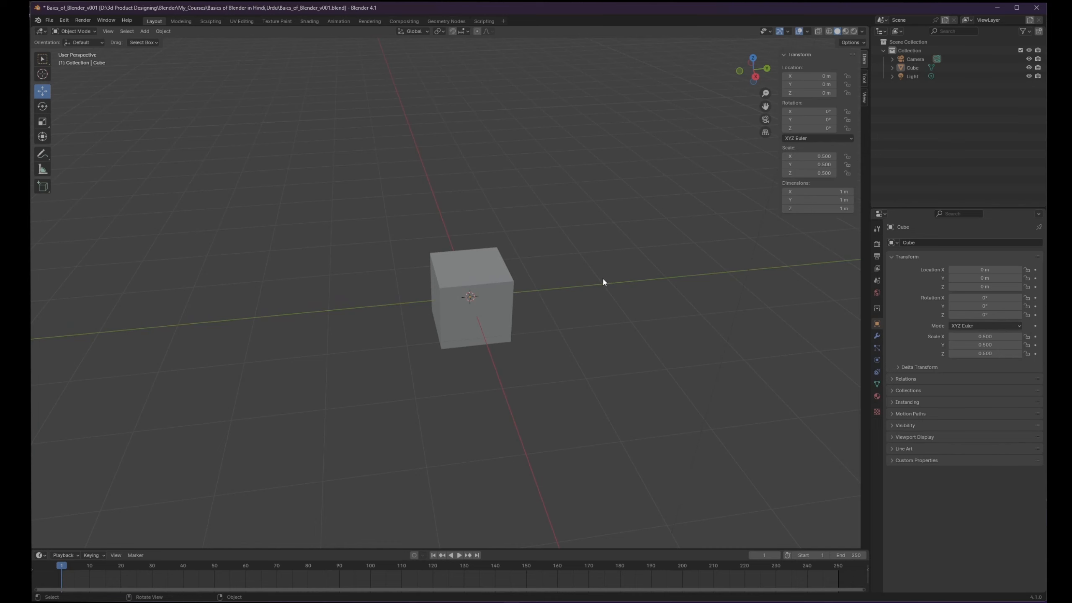
{"action": "scroll", "coordinate": [548, 254], "scroll_direction": "down", "scroll_amount": 2}
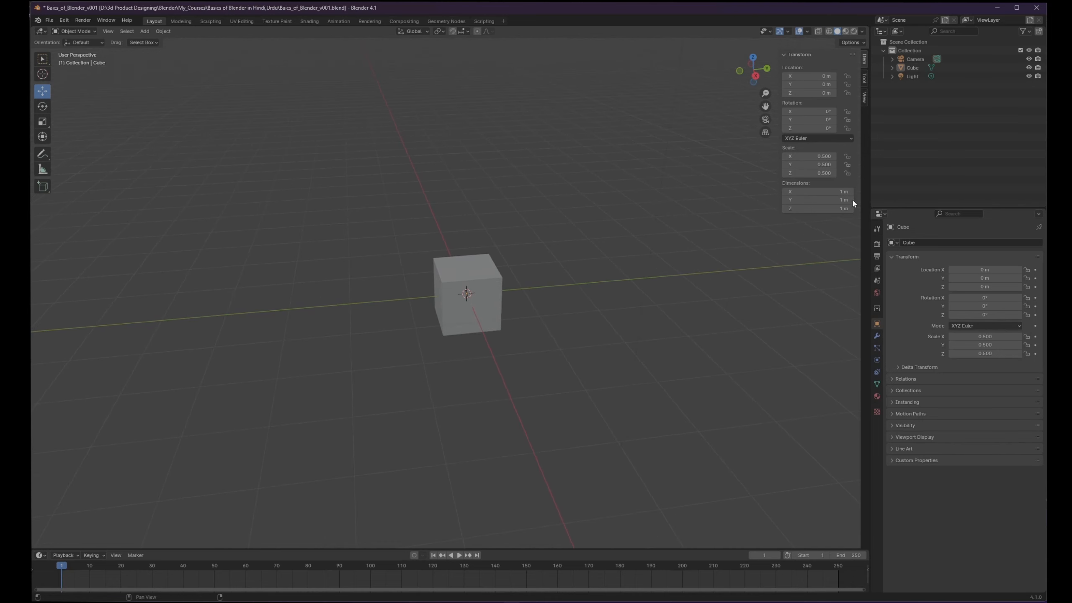
{"action": "left_click", "coordinate": [818, 194]}
{"action": "type", "text": "0.6"}
{"action": "key", "text": "Tab"}
{"action": "type", "text": "0.6"}
{"action": "key", "text": "Return"}
Select the resized cube and try to raise it along the Z axis in perspective view
{"action": "scroll", "coordinate": [488, 354], "scroll_direction": "down", "scroll_amount": 5}
{"action": "middle_click_drag", "start_coordinate": [488, 354], "coordinate": [490, 349]}
{"action": "scroll", "coordinate": [468, 284], "scroll_direction": "up", "scroll_amount": 5}
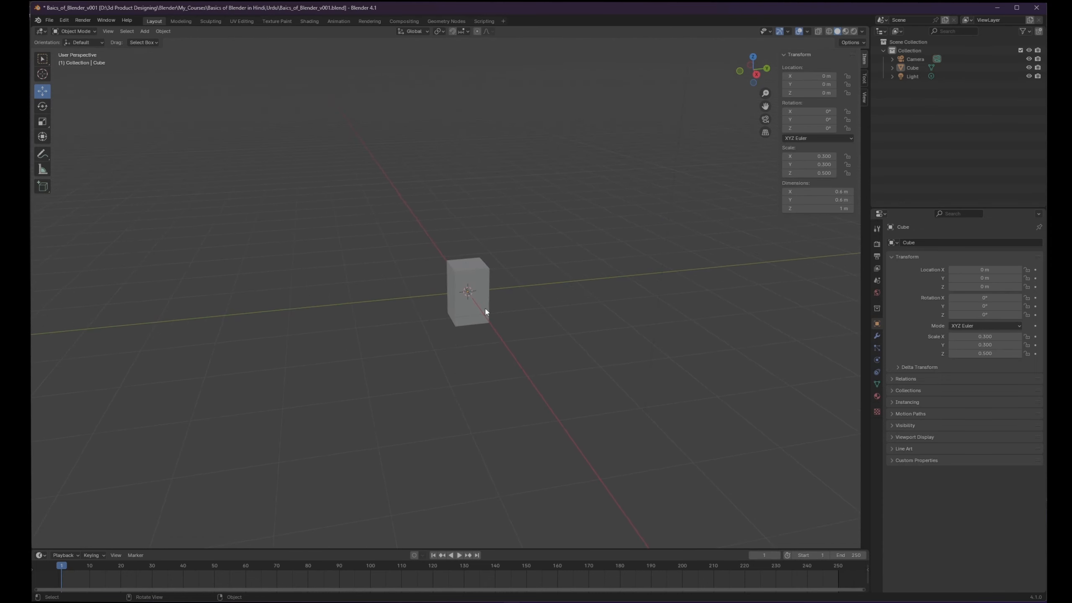
{"action": "left_click", "coordinate": [484, 277]}
{"action": "middle_click_drag", "start_coordinate": [479, 368], "coordinate": [542, 320]}
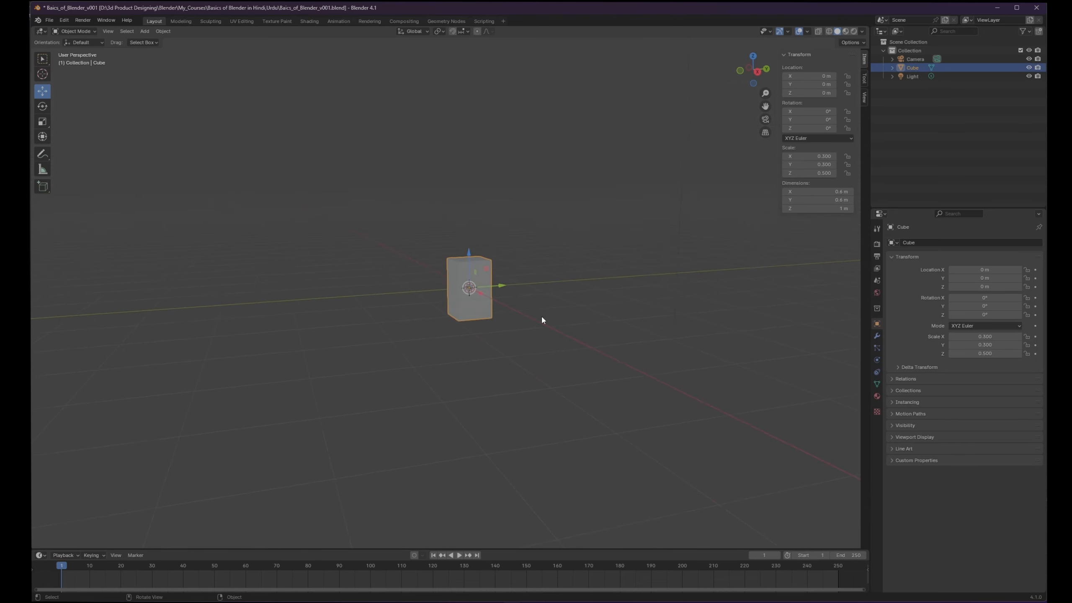
{"action": "middle_click_drag", "start_coordinate": [488, 389], "coordinate": [537, 386]}
{"action": "left_click_drag", "start_coordinate": [476, 248], "coordinate": [480, 218]}
{"action": "key", "text": "Escape"}
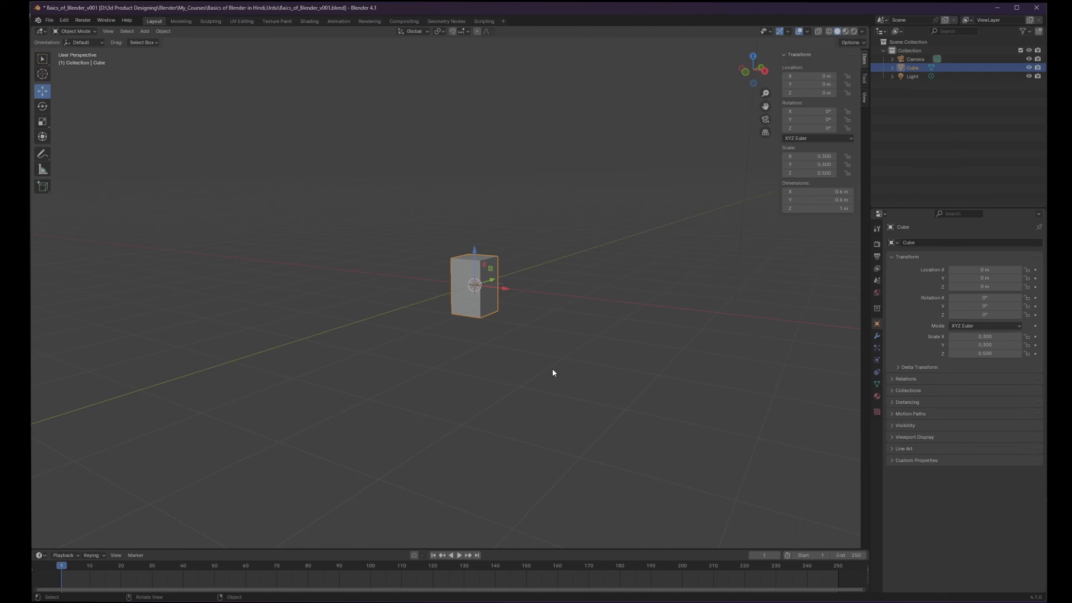
In the left orthographic view, raise the cube along Z to about 0.5 m so its base sits on the ground line, and deselect it
{"action": "key", "text": "grave"}
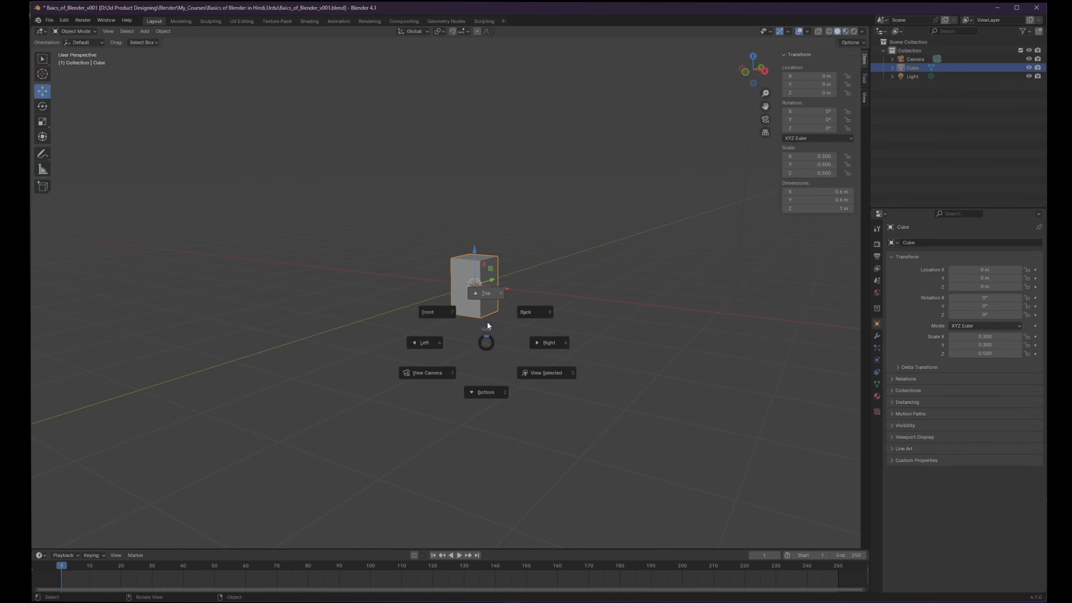
{"action": "left_click", "coordinate": [490, 296]}
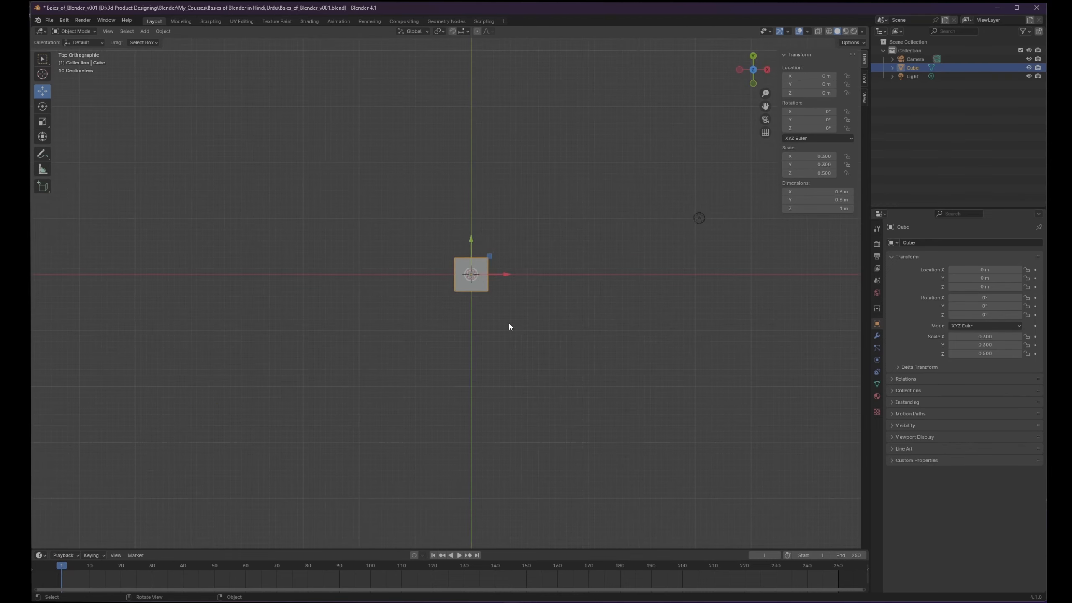
{"action": "key", "text": "grave"}
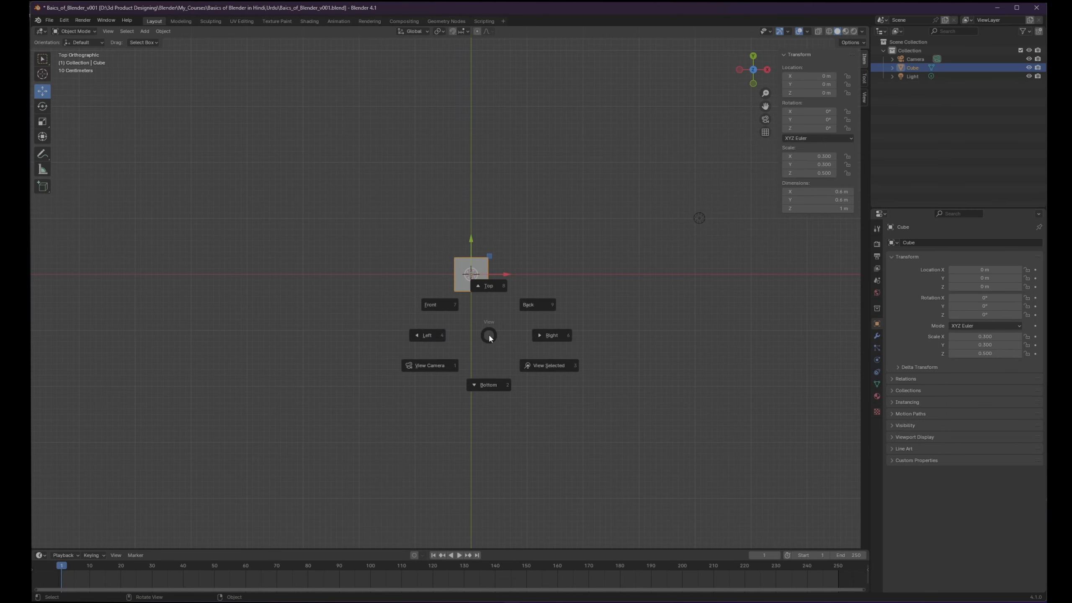
{"action": "left_click", "coordinate": [434, 336]}
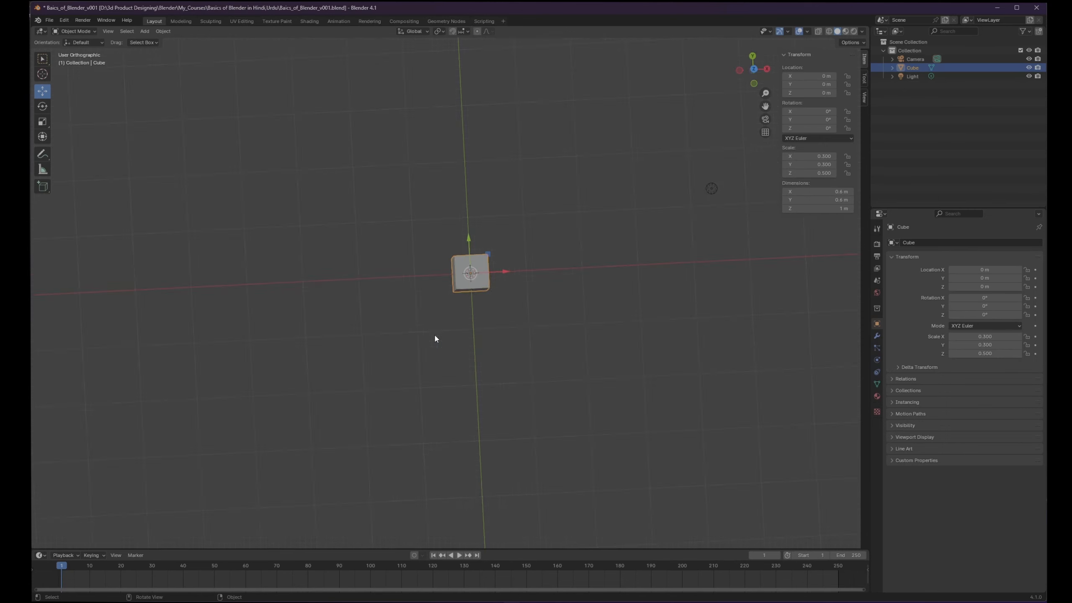
{"action": "middle_click_drag", "start_coordinate": [507, 359], "coordinate": [563, 397], "text": "shift"}
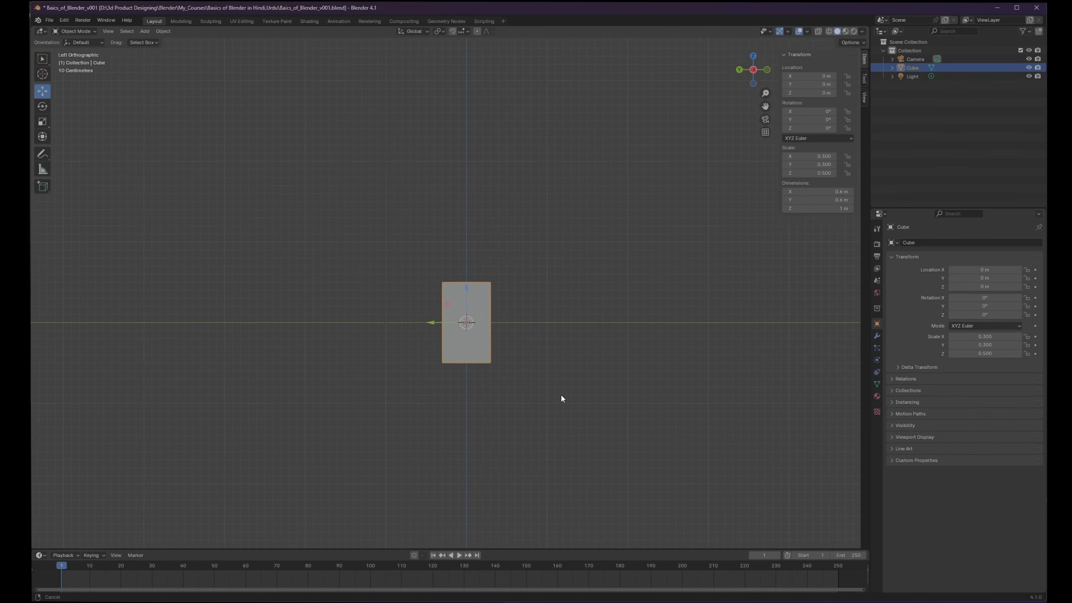
{"action": "scroll", "coordinate": [452, 334], "scroll_direction": "up", "scroll_amount": 4}
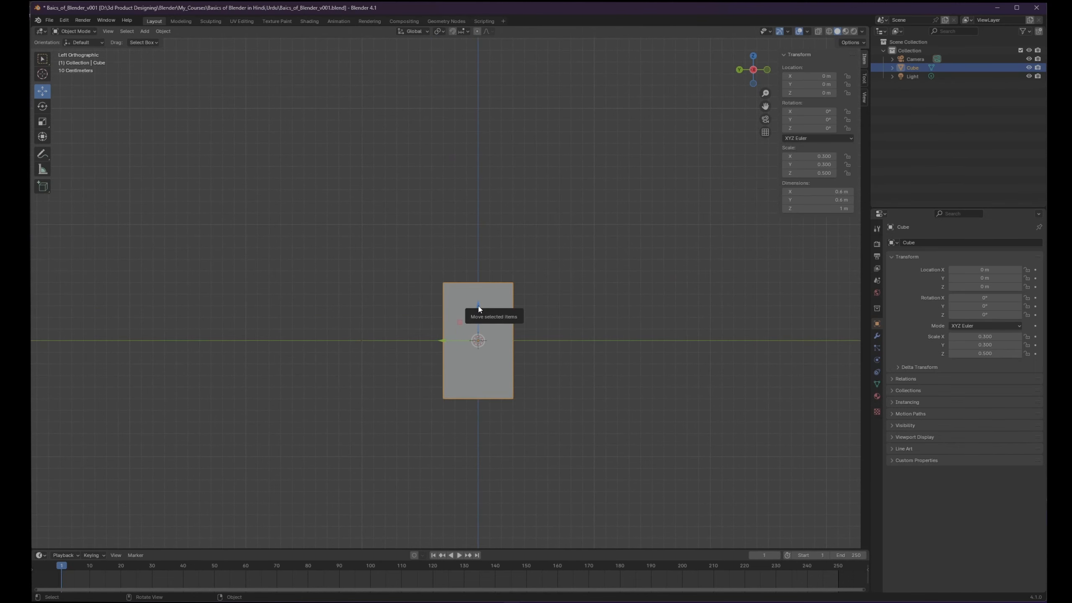
{"action": "left_click_drag", "start_coordinate": [478, 308], "coordinate": [479, 250]}
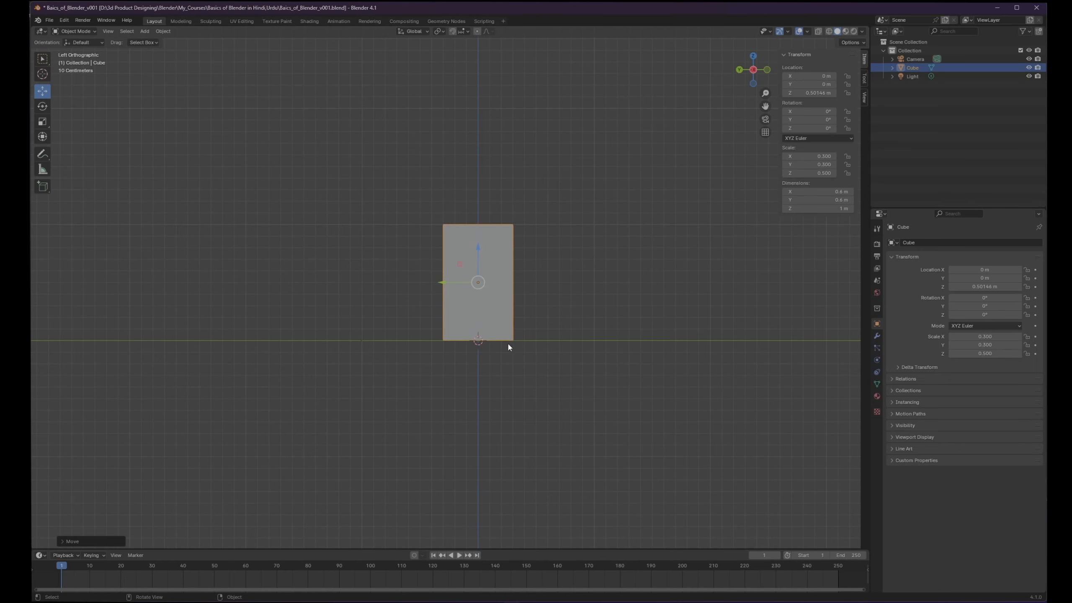
{"action": "scroll", "coordinate": [524, 365], "scroll_direction": "down", "scroll_amount": 5}
{"action": "middle_click_drag", "start_coordinate": [541, 371], "coordinate": [571, 371]}
{"action": "left_click", "coordinate": [596, 313]}
Select the cube and hide it in the viewport
{"action": "scroll", "coordinate": [482, 337], "scroll_direction": "up", "scroll_amount": 3}
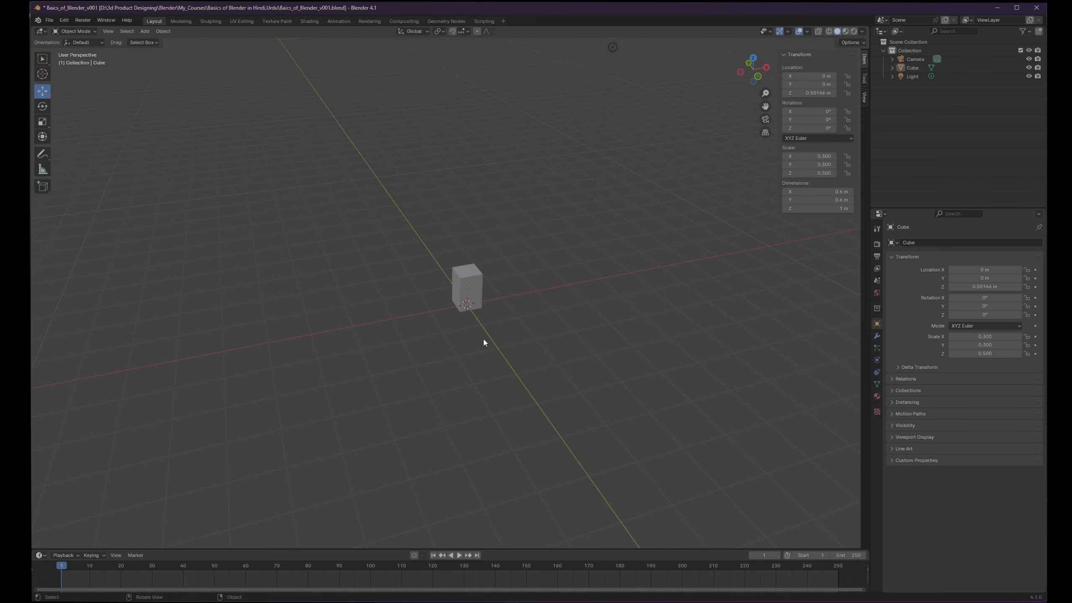
{"action": "middle_click_drag", "start_coordinate": [490, 338], "coordinate": [473, 355]}
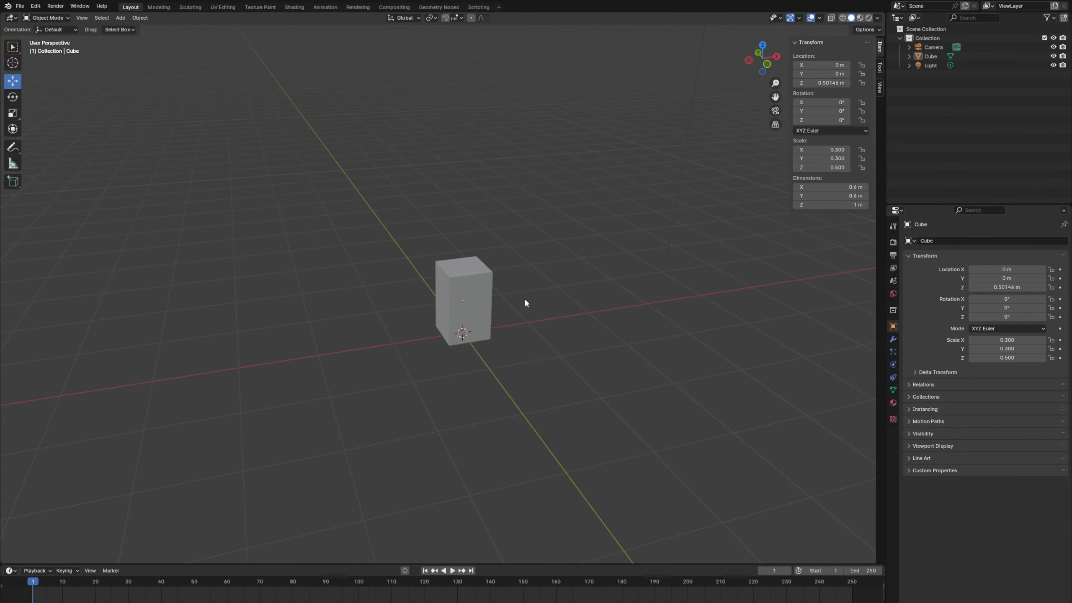
{"action": "left_click", "coordinate": [472, 269]}
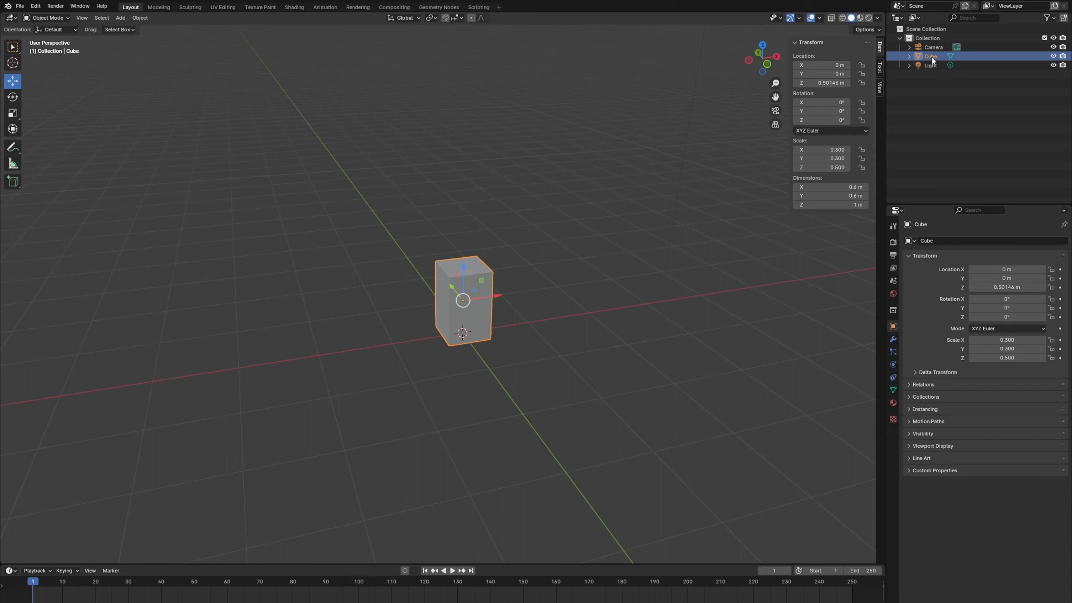
{"action": "left_click", "coordinate": [1053, 56]}
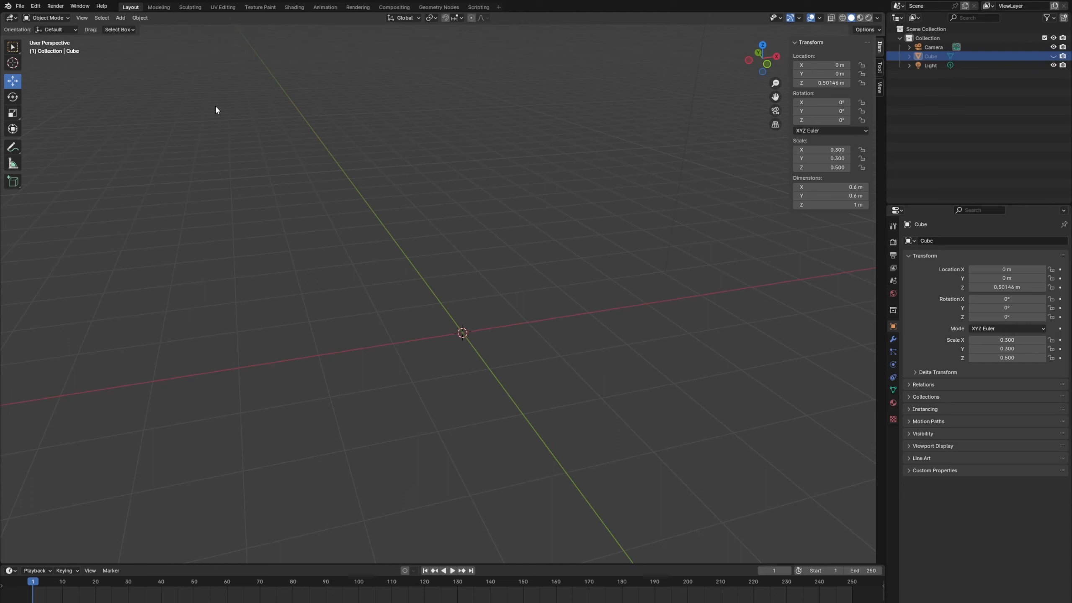
Add a cylinder mesh at the world origin
{"action": "left_click", "coordinate": [121, 18]}
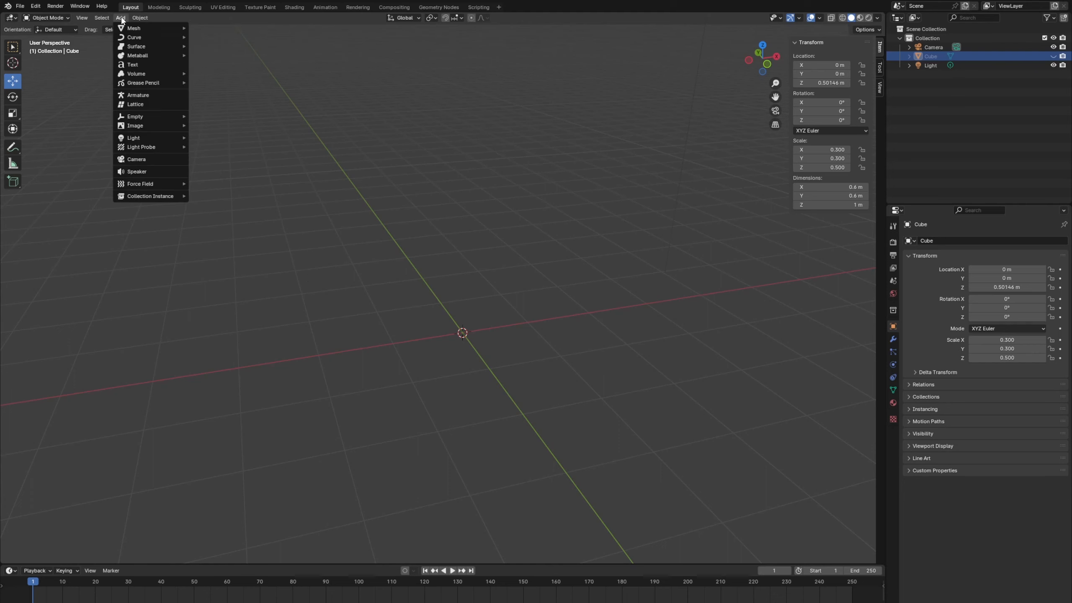
{"action": "mouse_move", "coordinate": [125, 28]}
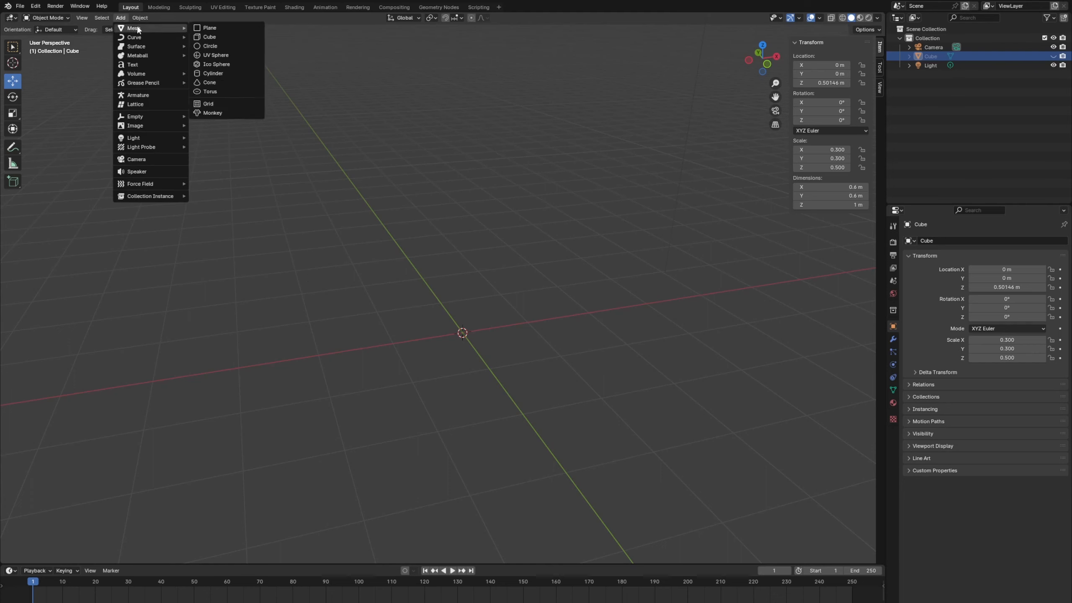
{"action": "left_click", "coordinate": [226, 72]}
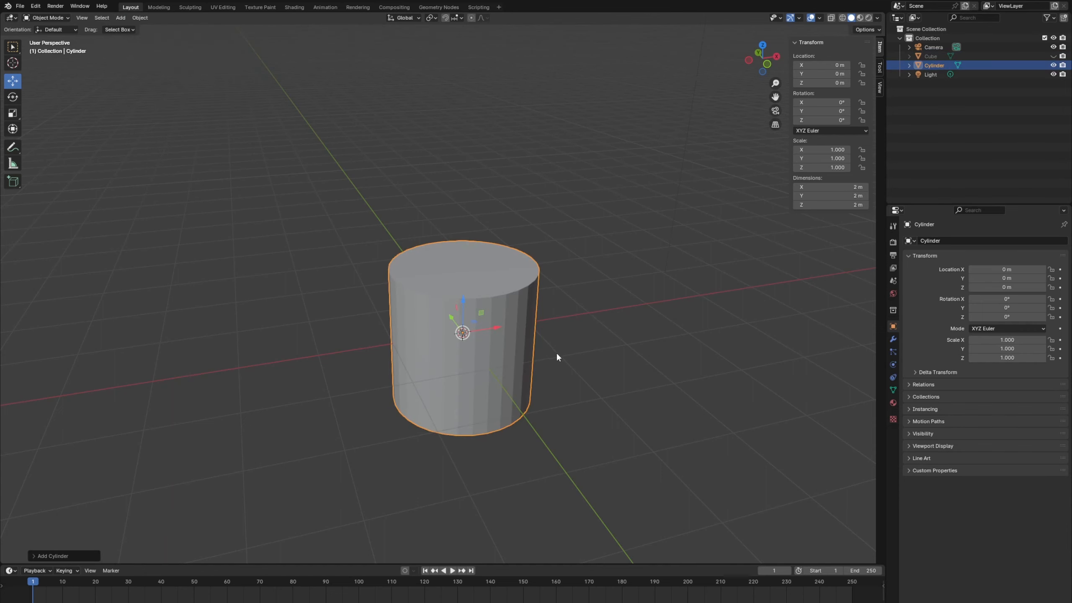
Set the cylinder's dimensions to 0.5 m in X, 0.5 m in Y and 0.15 m in Z, and deselect it
{"action": "middle_click_drag", "start_coordinate": [591, 379], "coordinate": [558, 336]}
{"action": "scroll", "coordinate": [570, 374], "scroll_direction": "down", "scroll_amount": 3}
{"action": "scroll", "coordinate": [557, 332], "scroll_direction": "up", "scroll_amount": 2}
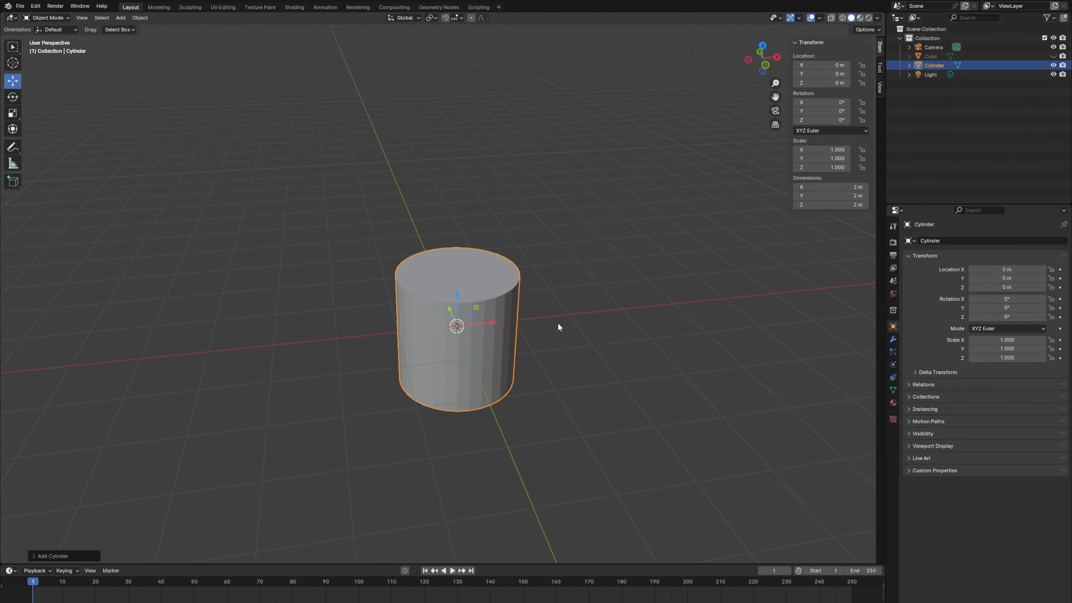
{"action": "left_click", "coordinate": [834, 186]}
{"action": "type", "text": ".5"}
{"action": "key", "text": "Return"}
{"action": "left_click", "coordinate": [842, 194]}
{"action": "type", "text": ".5"}
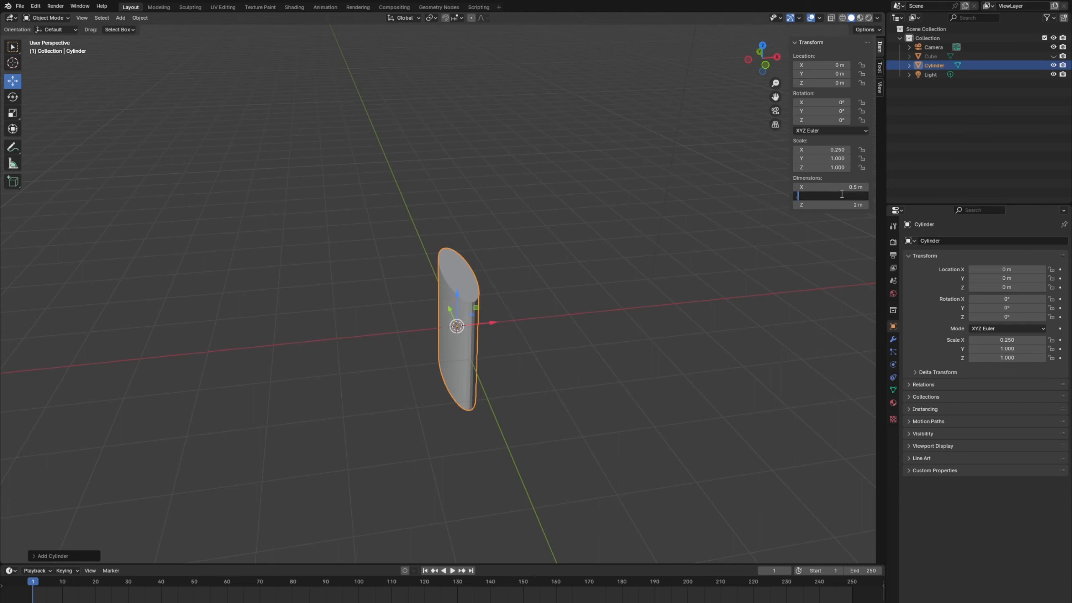
{"action": "key", "text": "Return"}
{"action": "left_click", "coordinate": [847, 206]}
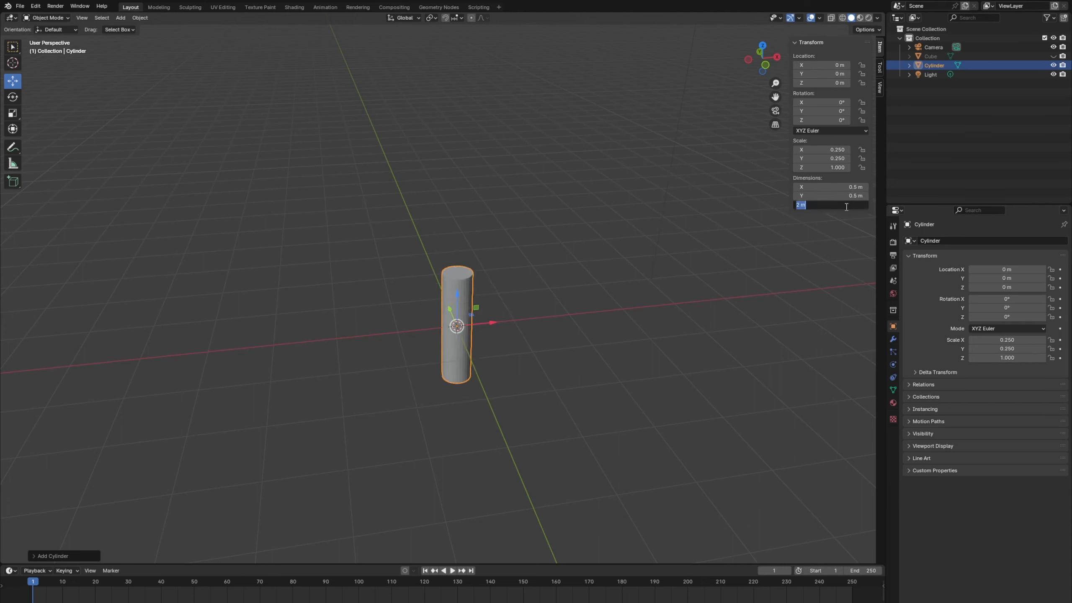
{"action": "type", "text": ".15"}
{"action": "key", "text": "Return"}
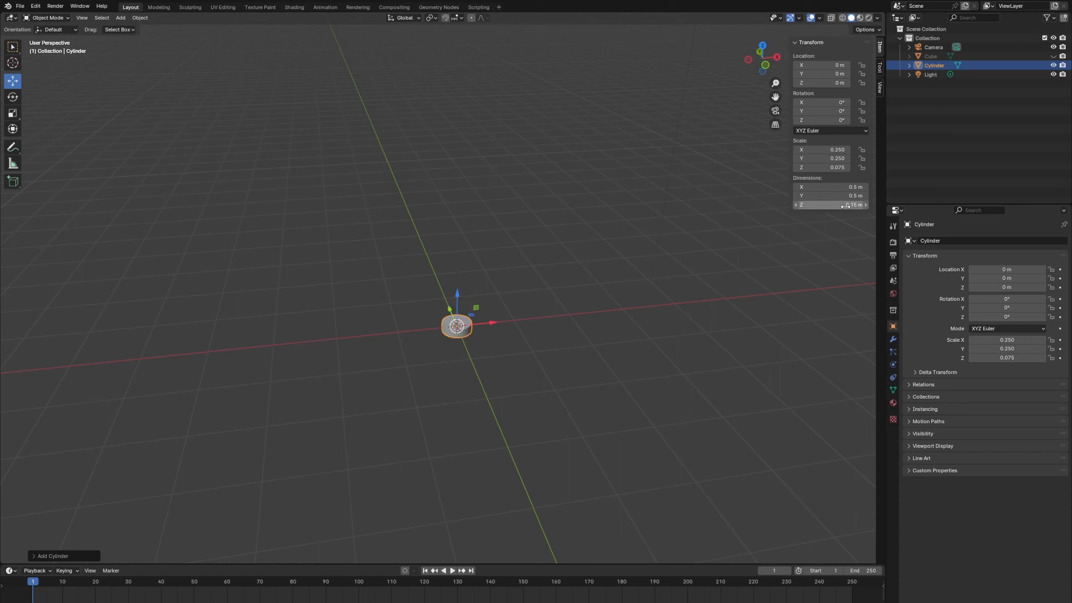
{"action": "left_click", "coordinate": [557, 355]}
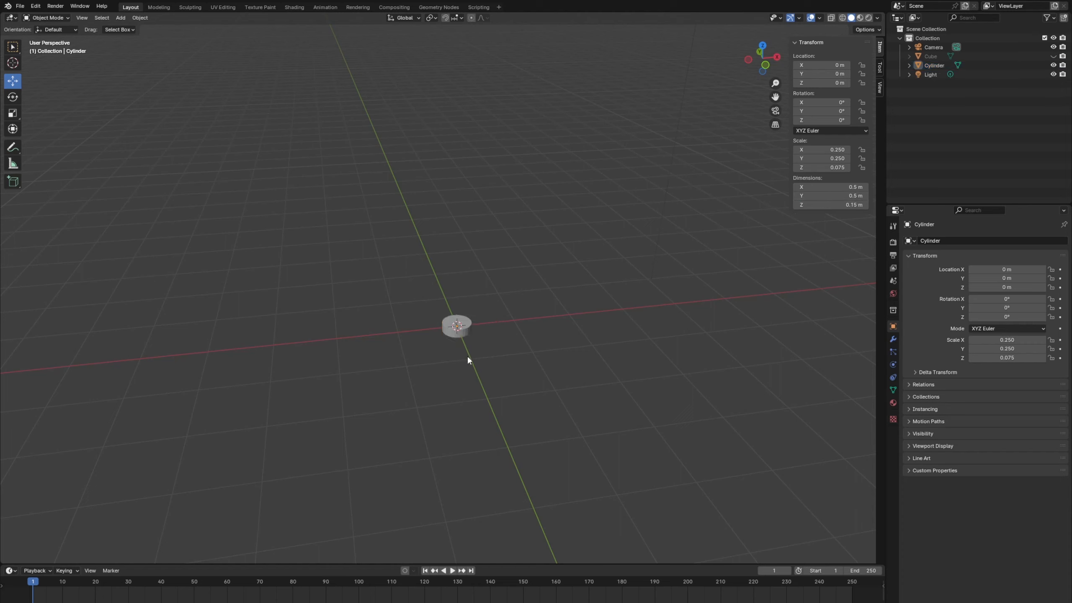
Select the cylinder and, in the left orthographic view, raise it along Z to about 0.077 m so its base sits on the ground line
{"action": "scroll", "coordinate": [468, 355], "scroll_direction": "up", "scroll_amount": 2}
{"action": "middle_click_drag", "start_coordinate": [487, 367], "coordinate": [553, 392]}
{"action": "scroll", "coordinate": [467, 374], "scroll_direction": "up", "scroll_amount": 2}
{"action": "left_click", "coordinate": [546, 411]}
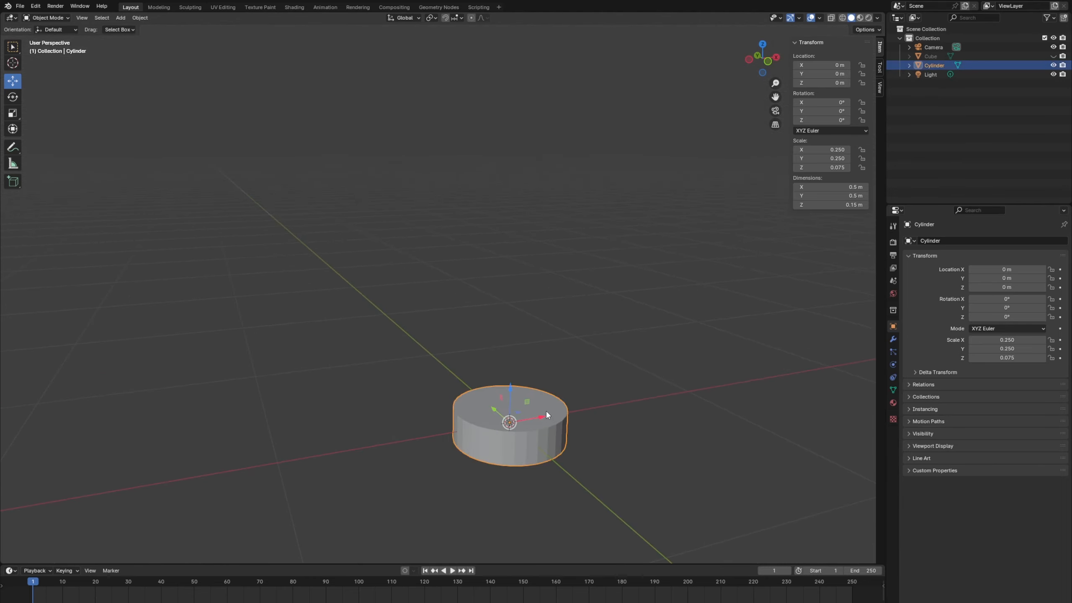
{"action": "middle_click_drag", "start_coordinate": [538, 432], "coordinate": [564, 416]}
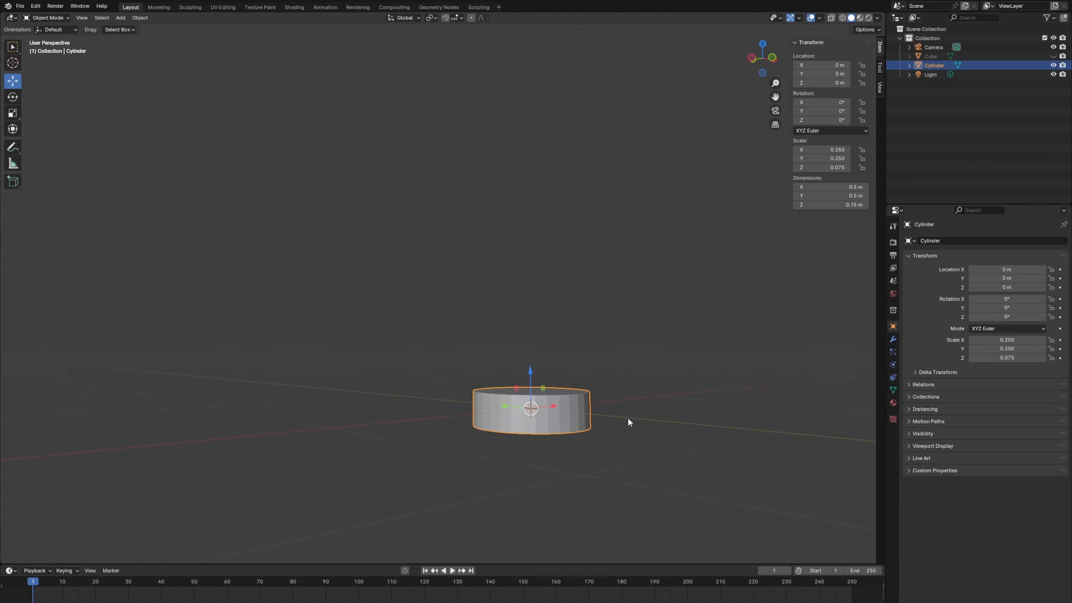
{"action": "key", "text": "grave"}
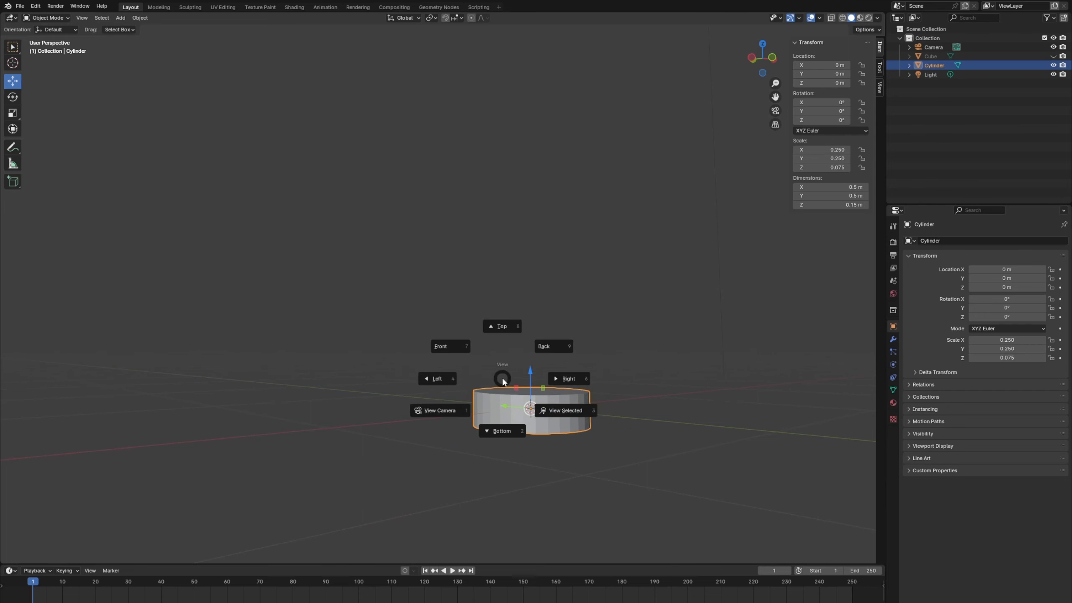
{"action": "left_click", "coordinate": [437, 379]}
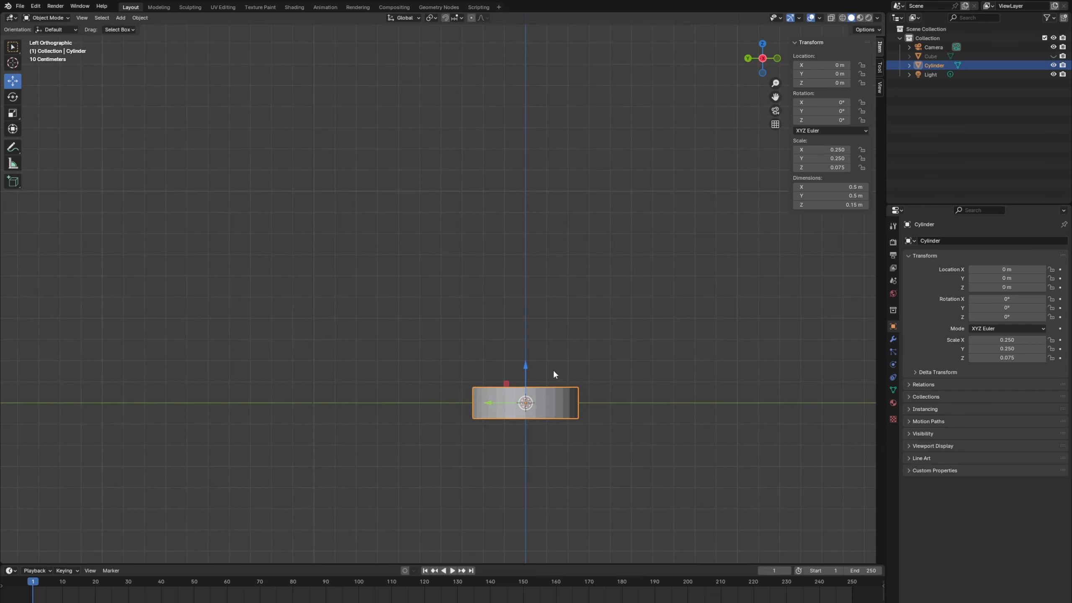
{"action": "scroll", "coordinate": [553, 372], "scroll_direction": "up", "scroll_amount": 1}
{"action": "middle_click_drag", "start_coordinate": [596, 353], "coordinate": [510, 325], "text": "shift"}
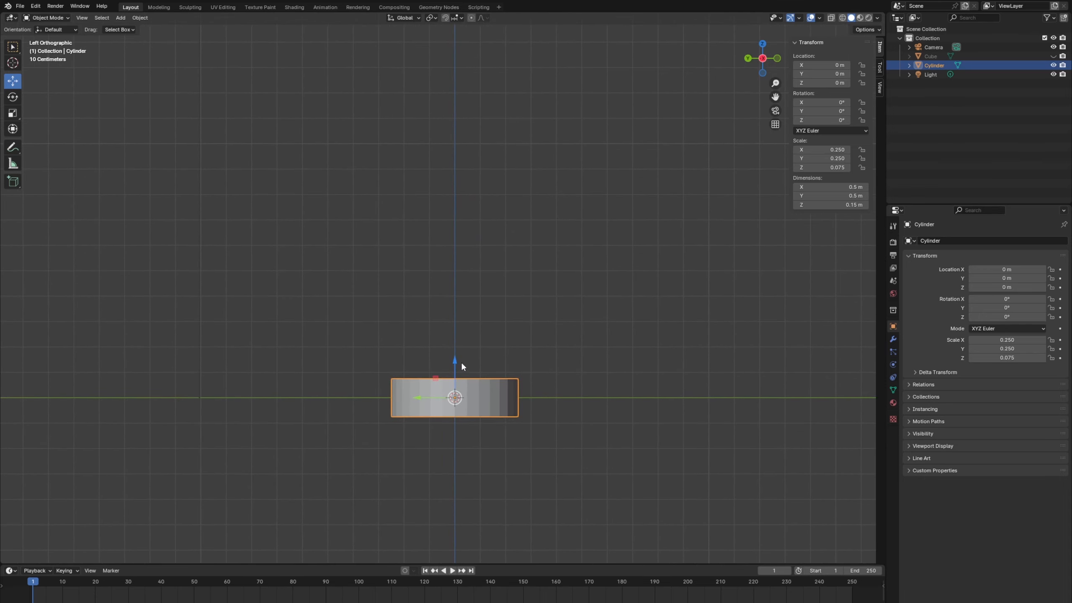
{"action": "left_click_drag", "start_coordinate": [456, 361], "coordinate": [455, 342]}
Set the cylinder's origin to the 3D cursor at the world origin
{"action": "middle_click_drag", "start_coordinate": [626, 342], "coordinate": [596, 352]}
{"action": "scroll", "coordinate": [557, 357], "scroll_direction": "down", "scroll_amount": 2}
{"action": "scroll", "coordinate": [469, 354], "scroll_direction": "up", "scroll_amount": 3}
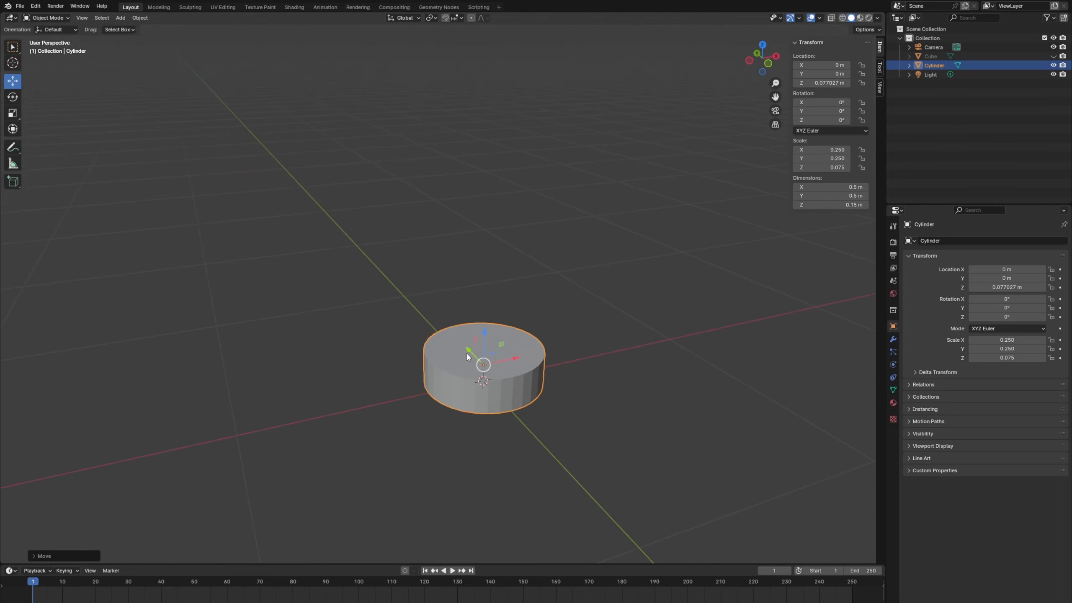
{"action": "scroll", "coordinate": [501, 365], "scroll_direction": "up", "scroll_amount": 2}
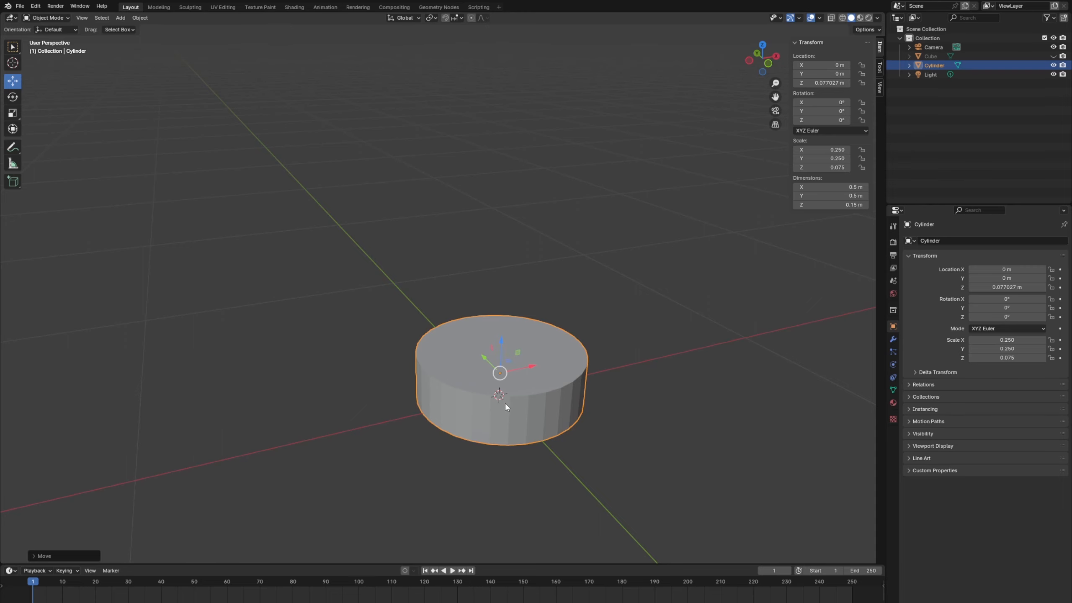
{"action": "middle_click_drag", "start_coordinate": [500, 403], "coordinate": [484, 361]}
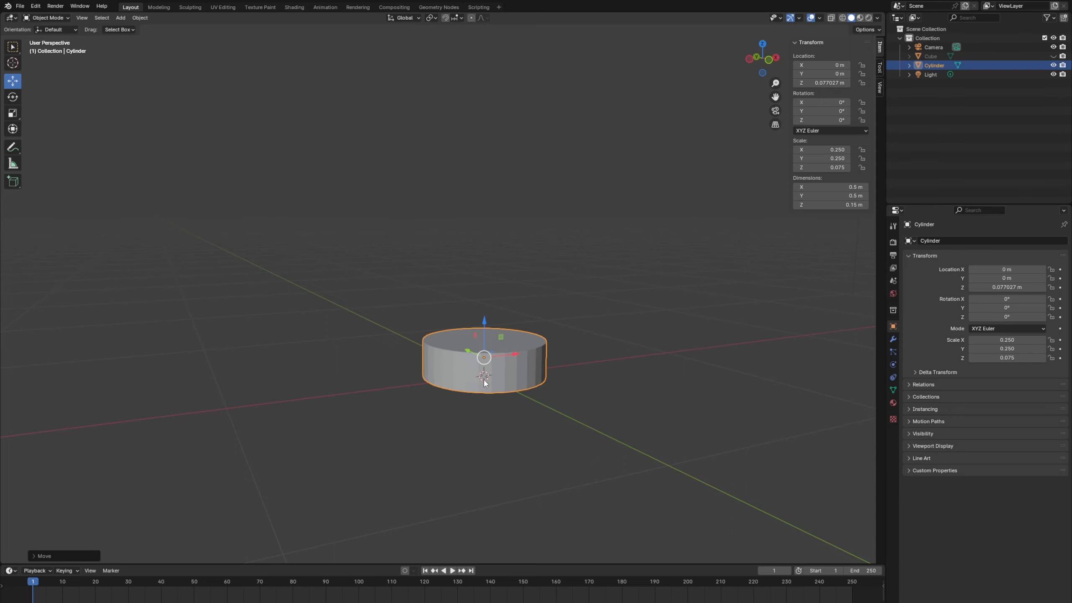
{"action": "middle_click_drag", "start_coordinate": [456, 465], "coordinate": [377, 346]}
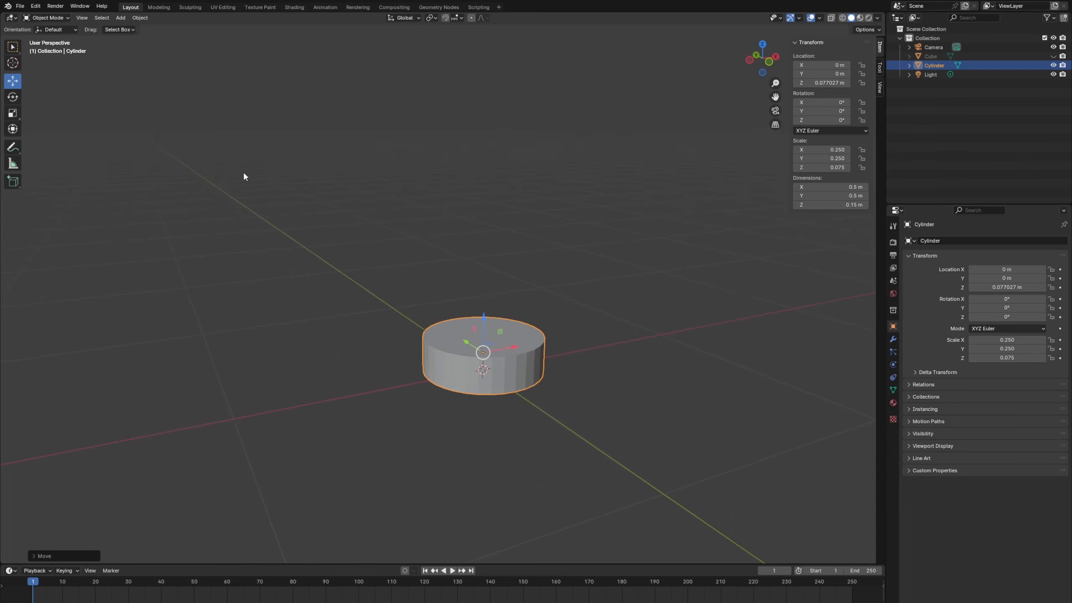
{"action": "left_click", "coordinate": [140, 17]}
{"action": "mouse_move", "coordinate": [190, 37]}
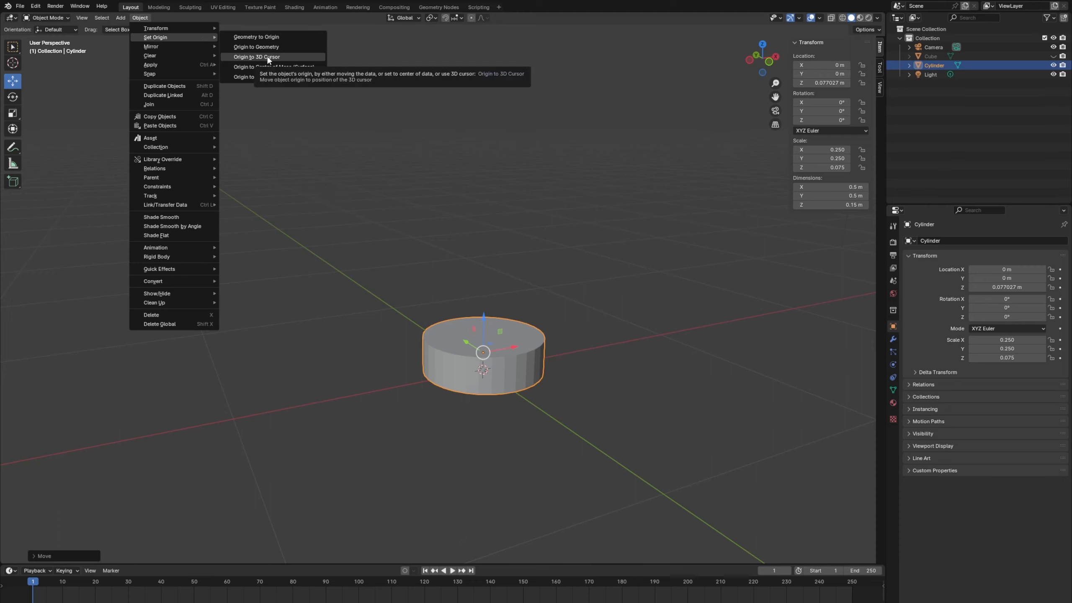
{"action": "left_click", "coordinate": [257, 57]}
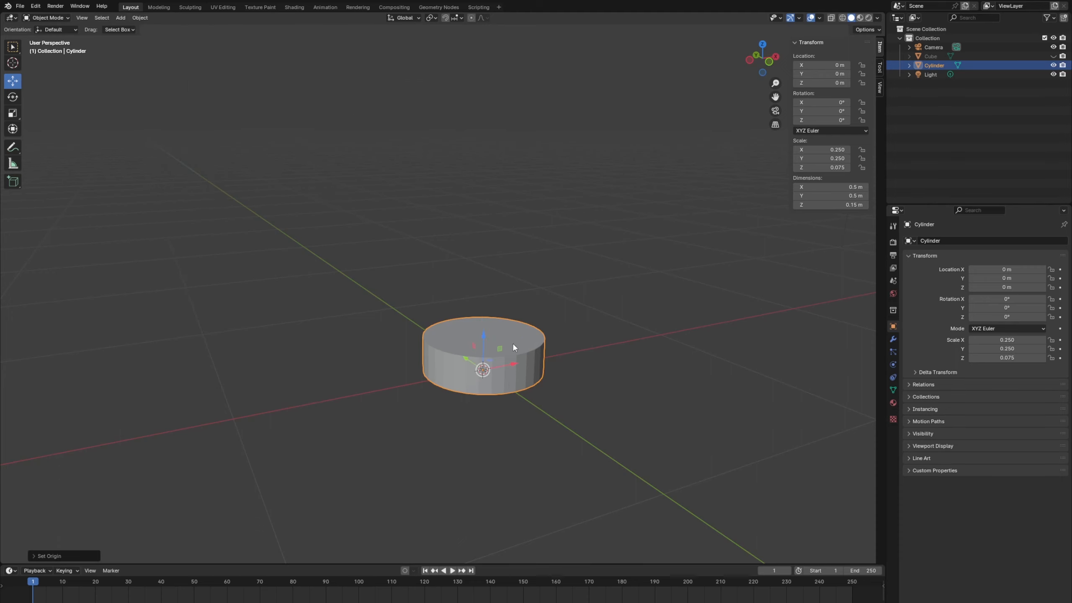
Examine the origin at the cylinder's base and its faceted side from below and around
{"action": "scroll", "coordinate": [510, 385], "scroll_direction": "up", "scroll_amount": 2}
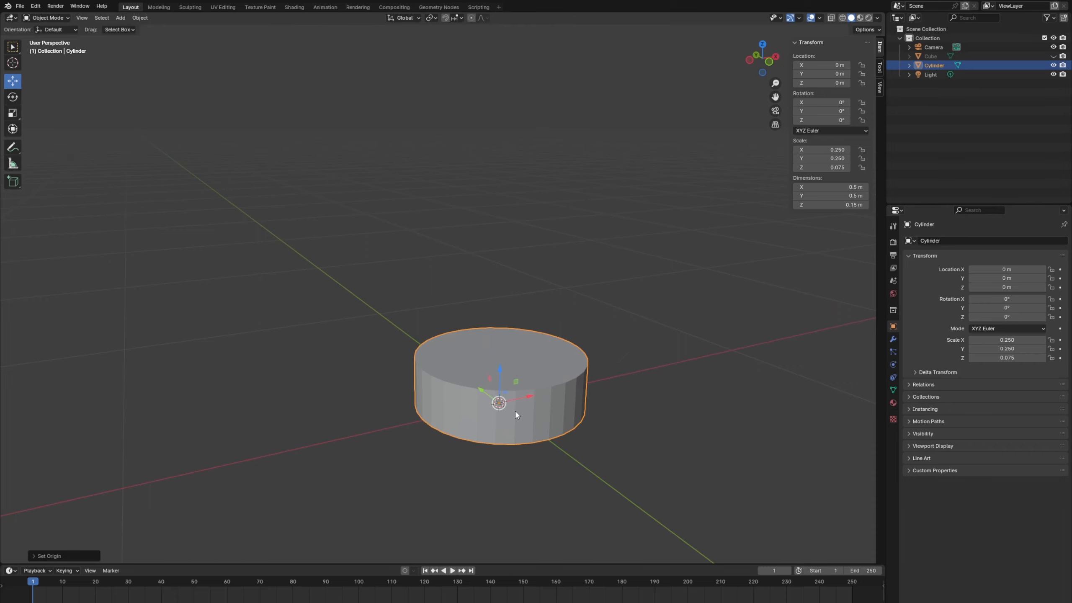
{"action": "middle_click_drag", "start_coordinate": [495, 409], "coordinate": [469, 379]}
{"action": "scroll", "coordinate": [489, 379], "scroll_direction": "down", "scroll_amount": 2}
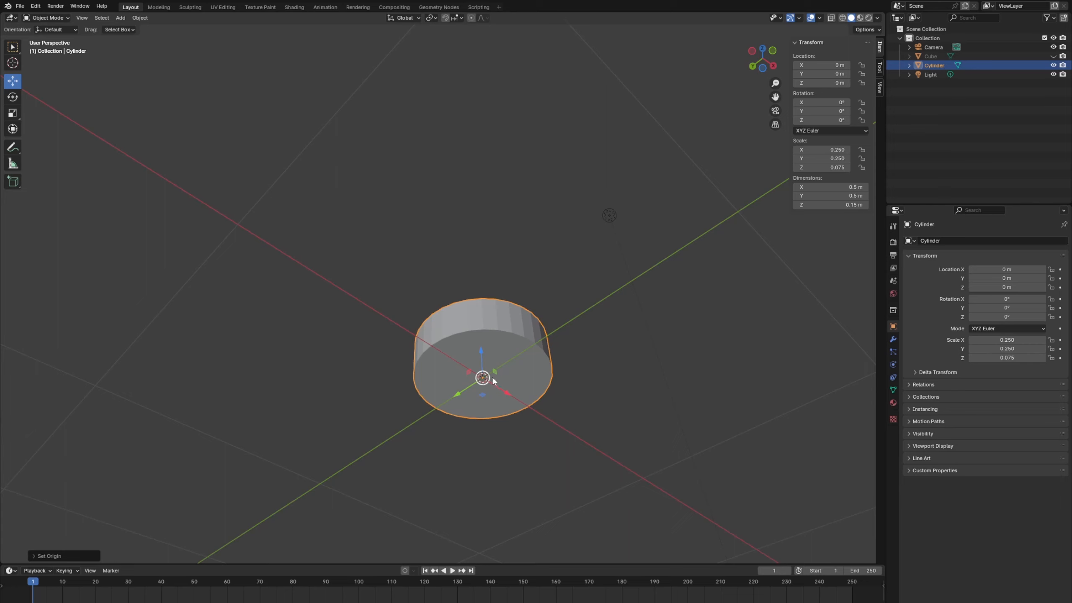
{"action": "middle_click_drag", "start_coordinate": [593, 323], "coordinate": [618, 361]}
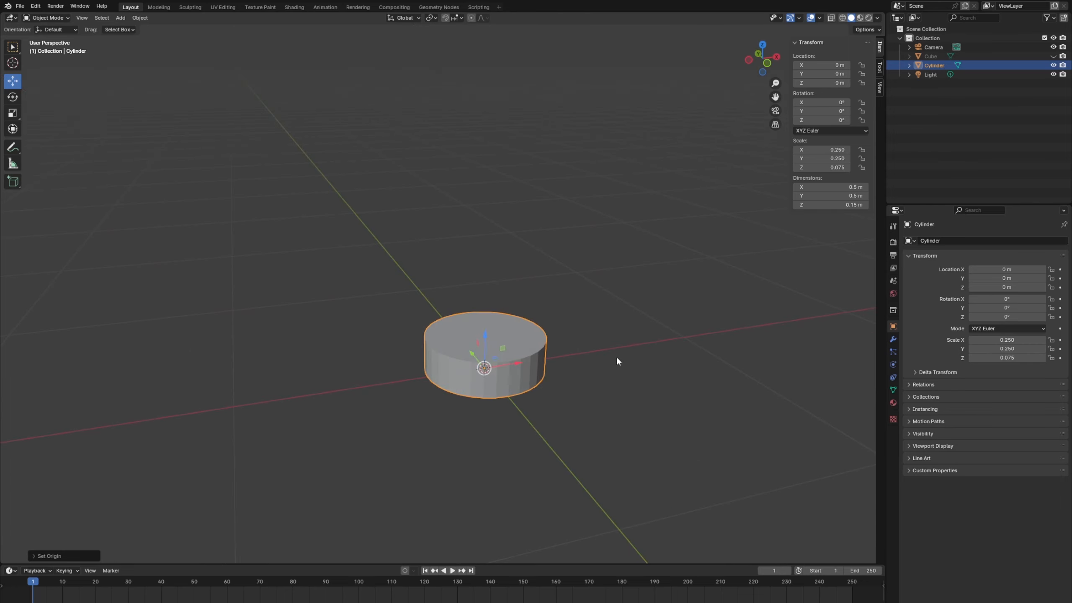
{"action": "scroll", "coordinate": [616, 361], "scroll_direction": "down", "scroll_amount": 2}
{"action": "scroll", "coordinate": [592, 320], "scroll_direction": "up", "scroll_amount": 2}
{"action": "middle_click_drag", "start_coordinate": [485, 357], "coordinate": [532, 398]}
{"action": "scroll", "coordinate": [532, 398], "scroll_direction": "up", "scroll_amount": 3}
{"action": "middle_click_drag", "start_coordinate": [347, 359], "coordinate": [394, 402]}
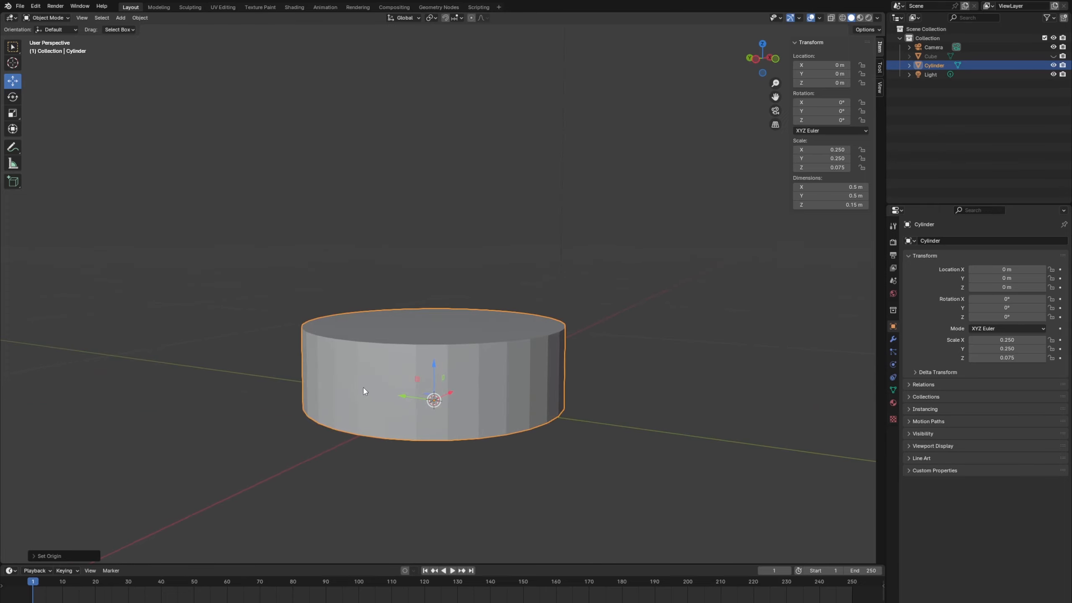
{"action": "middle_click_drag", "start_coordinate": [507, 374], "coordinate": [487, 394]}
{"action": "scroll", "coordinate": [534, 366], "scroll_direction": "down", "scroll_amount": 2}
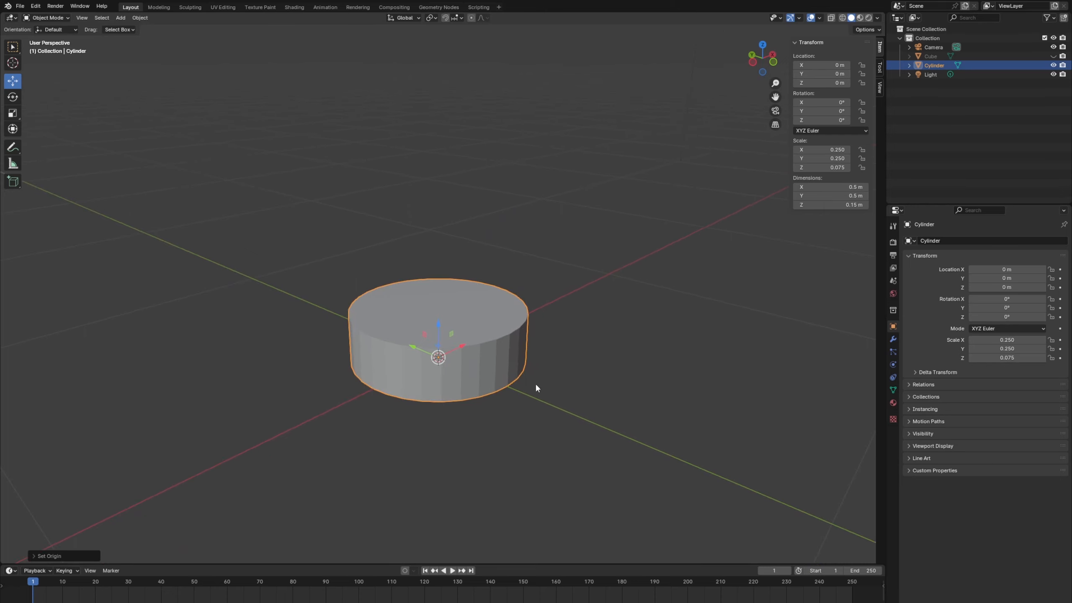
Try Shade Smooth on the cylinder, then undo it
{"action": "right_click", "coordinate": [446, 297]}
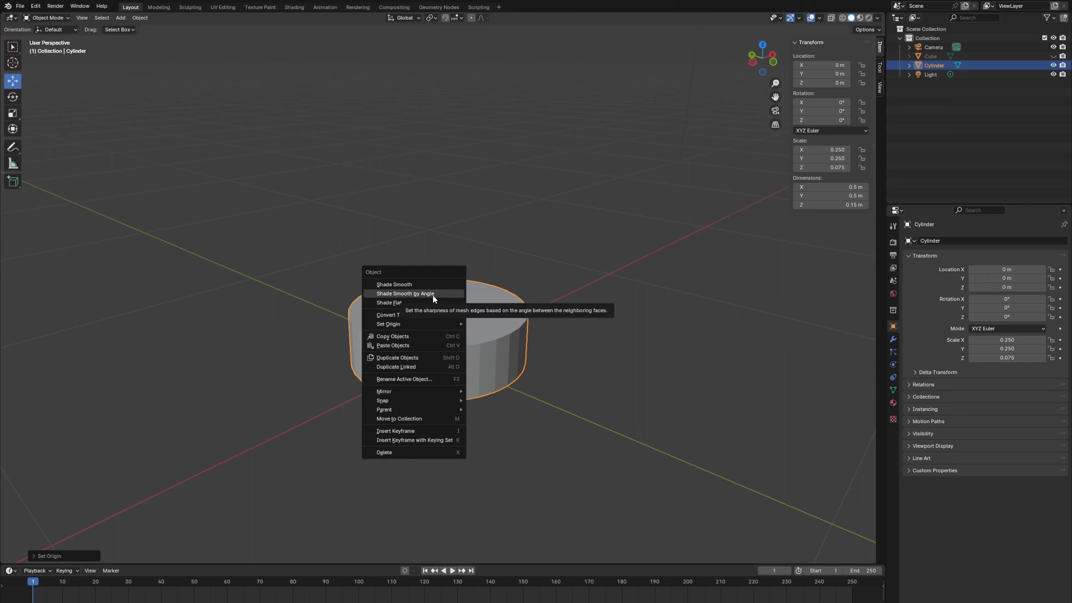
{"action": "left_click", "coordinate": [412, 284]}
{"action": "middle_click_drag", "start_coordinate": [411, 285], "coordinate": [462, 347]}
{"action": "middle_click_drag", "start_coordinate": [530, 339], "coordinate": [474, 331]}
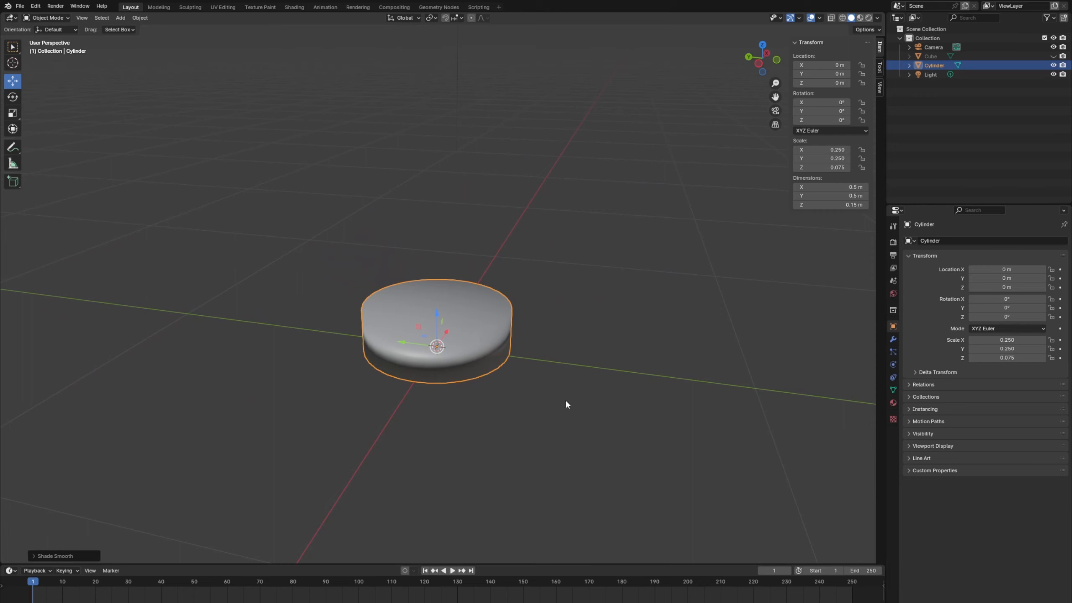
{"action": "key", "text": "ctrl+z"}
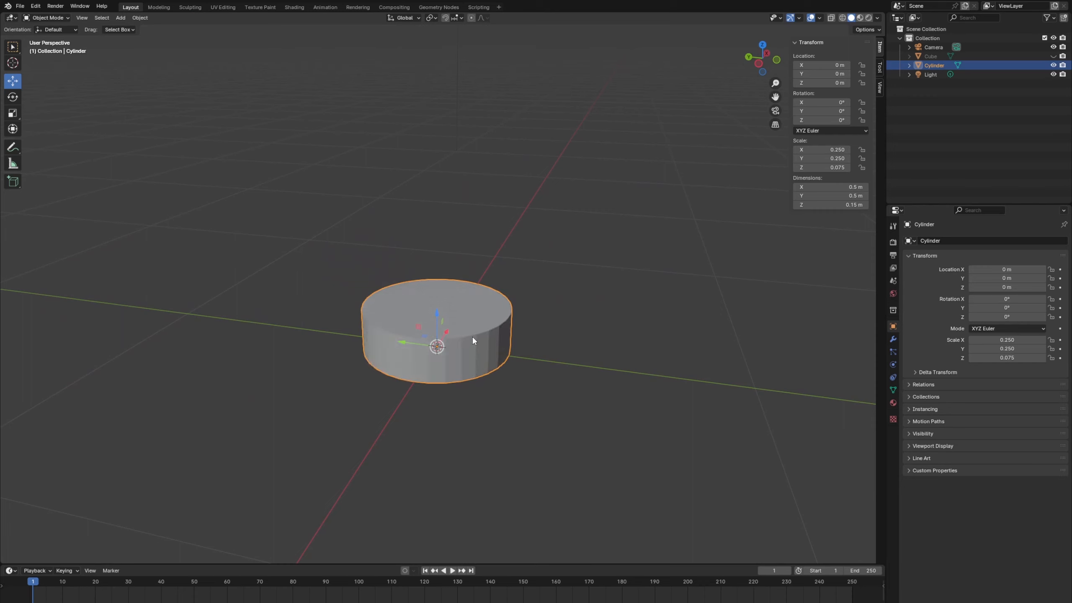
Apply Shade Smooth by Angle to the cylinder and check its side from different angles
{"action": "right_click", "coordinate": [472, 329]}
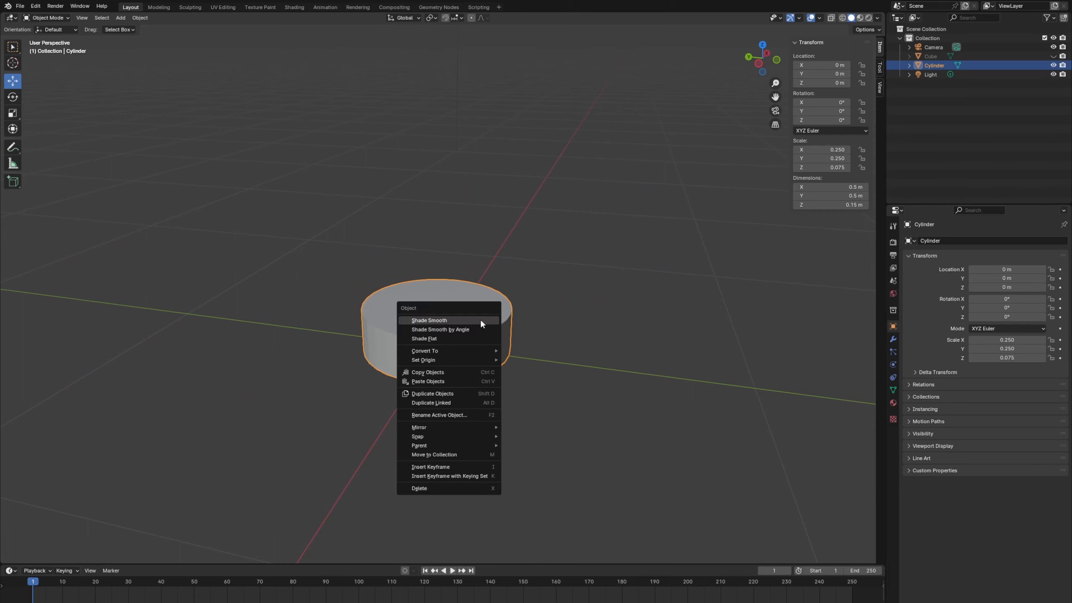
{"action": "left_click", "coordinate": [454, 329]}
{"action": "middle_click_drag", "start_coordinate": [454, 329], "coordinate": [480, 383]}
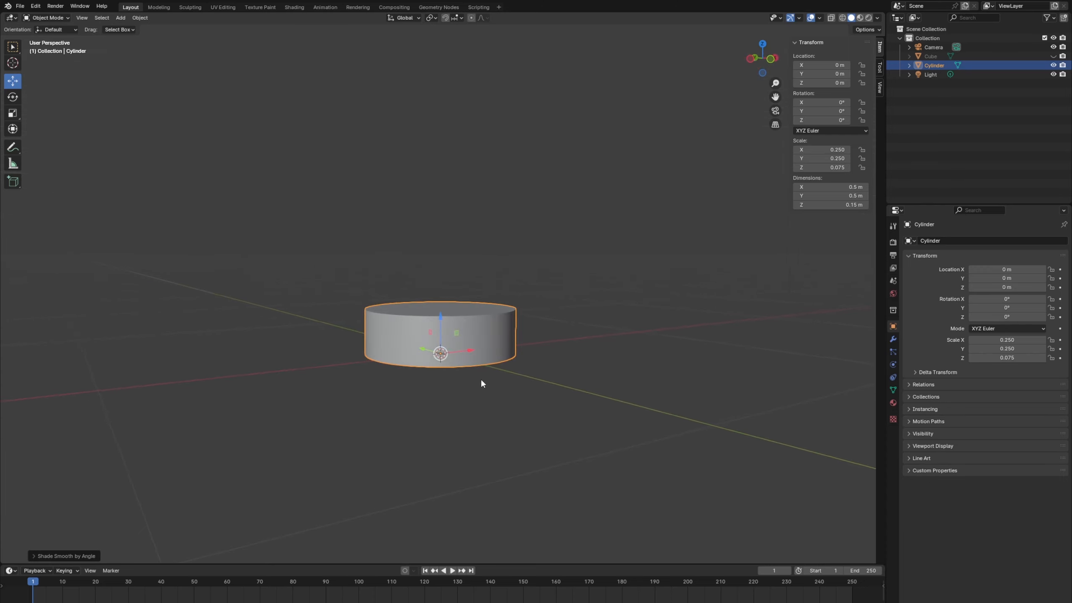
{"action": "scroll", "coordinate": [476, 358], "scroll_direction": "up", "scroll_amount": 3}
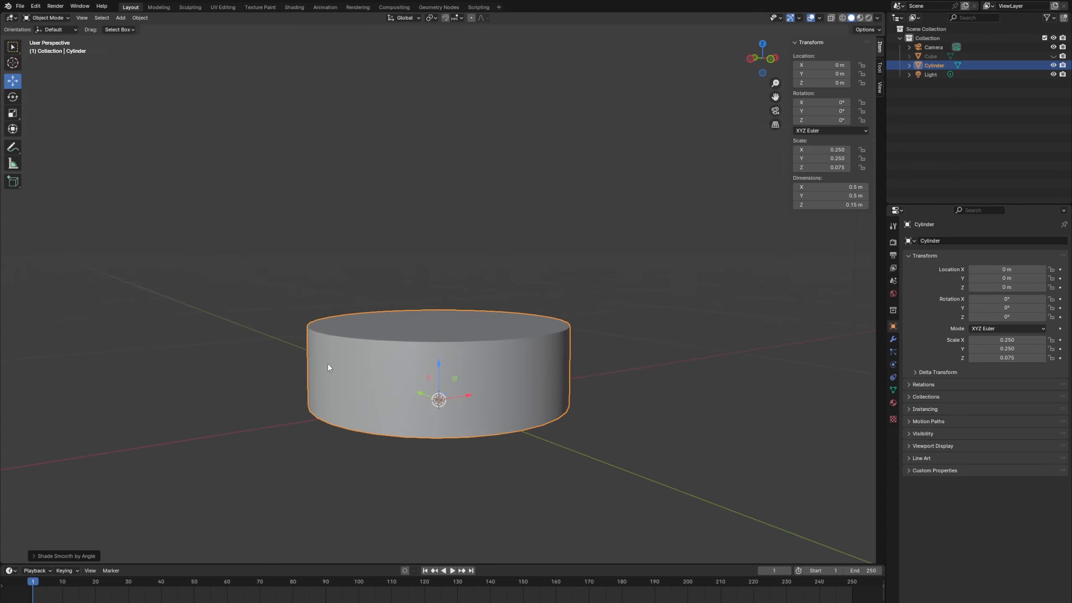
{"action": "middle_click_drag", "start_coordinate": [328, 365], "coordinate": [499, 367]}
{"action": "scroll", "coordinate": [499, 367], "scroll_direction": "down", "scroll_amount": 4}
{"action": "middle_click_drag", "start_coordinate": [515, 438], "coordinate": [547, 412]}
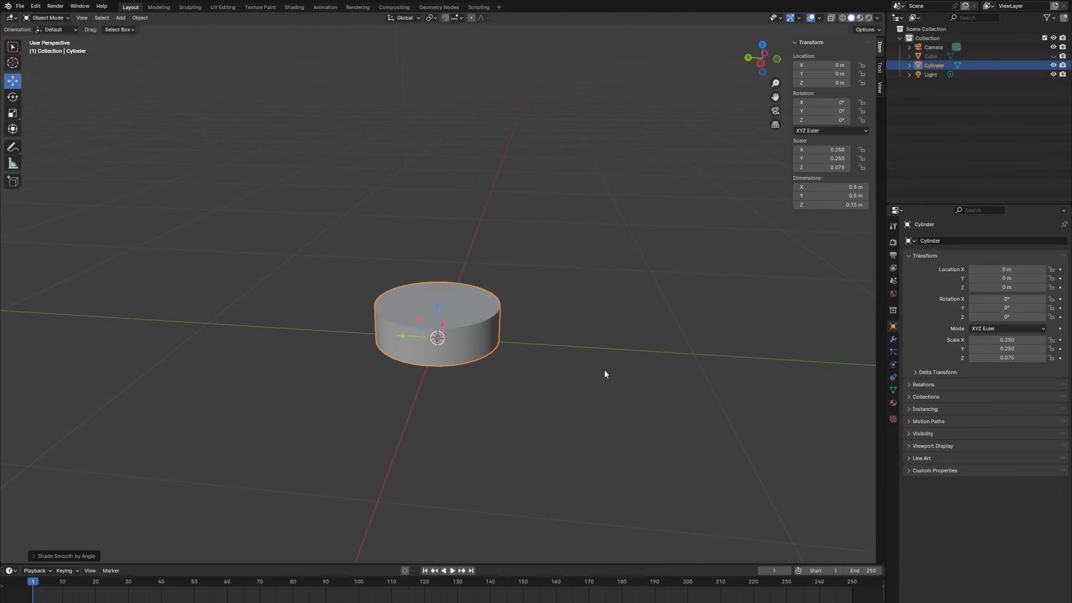
Raise the cylinder along Z to about 1.3 m and unhide the cube beneath it in the viewport
{"action": "middle_click_drag", "start_coordinate": [637, 285], "coordinate": [437, 296]}
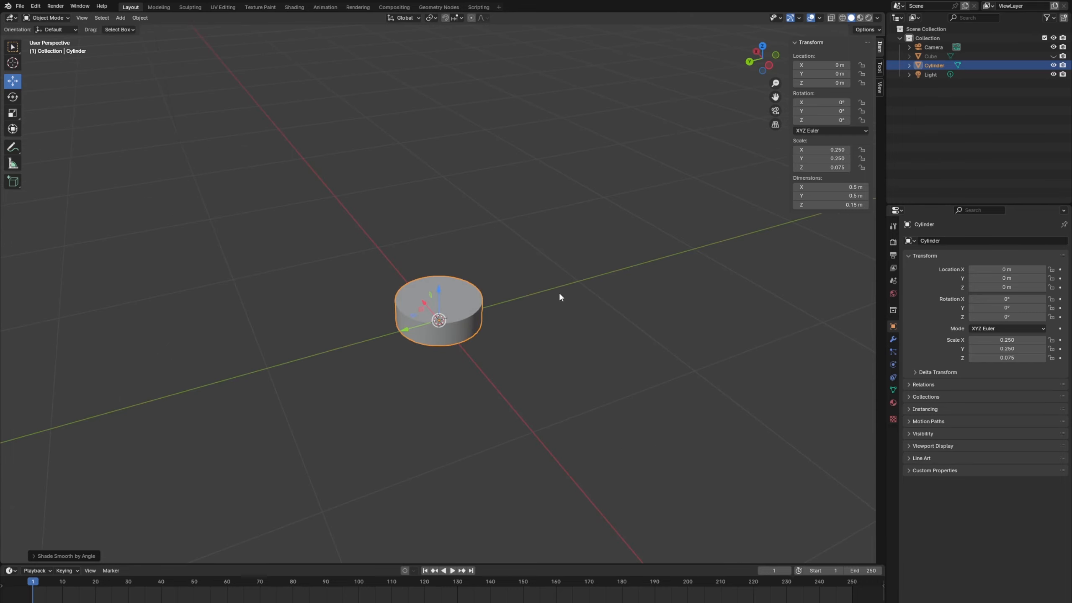
{"action": "middle_click_drag", "start_coordinate": [560, 295], "coordinate": [510, 296]}
{"action": "left_click_drag", "start_coordinate": [440, 293], "coordinate": [439, 106]}
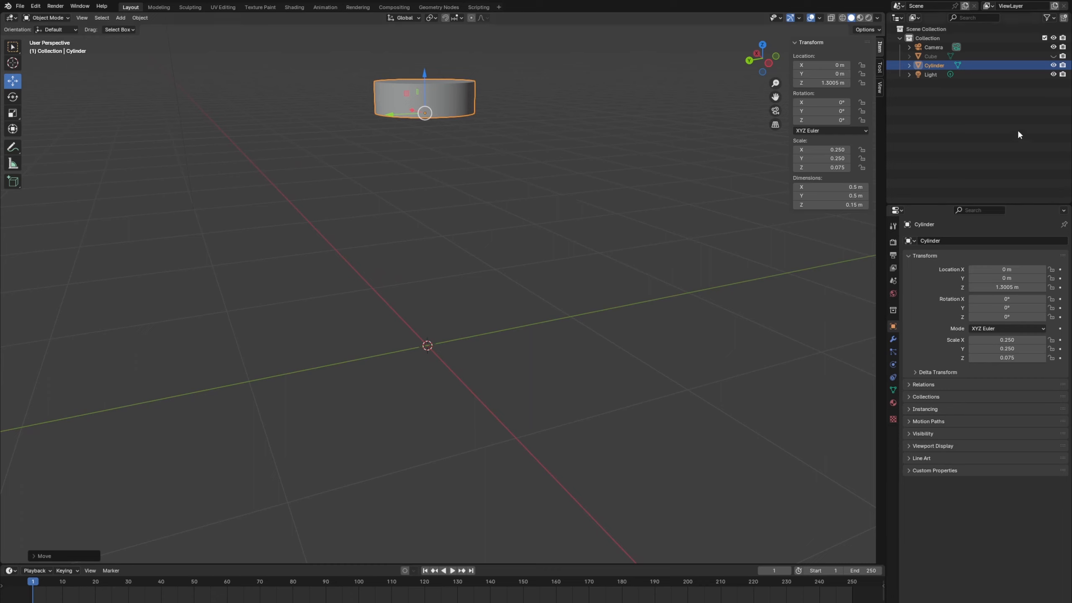
{"action": "left_click", "coordinate": [932, 56]}
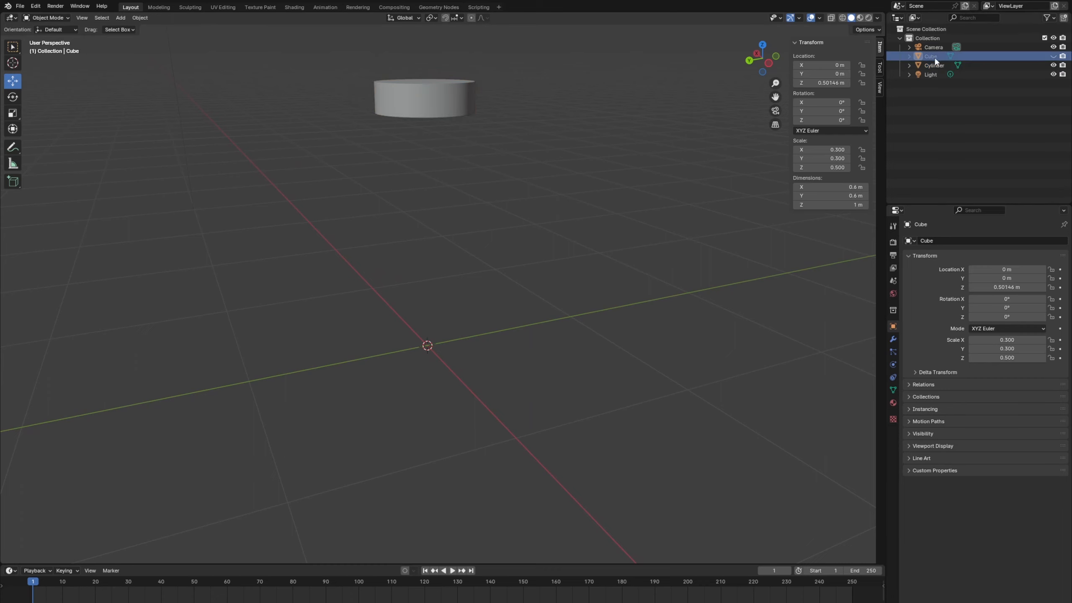
{"action": "left_click", "coordinate": [1054, 57]}
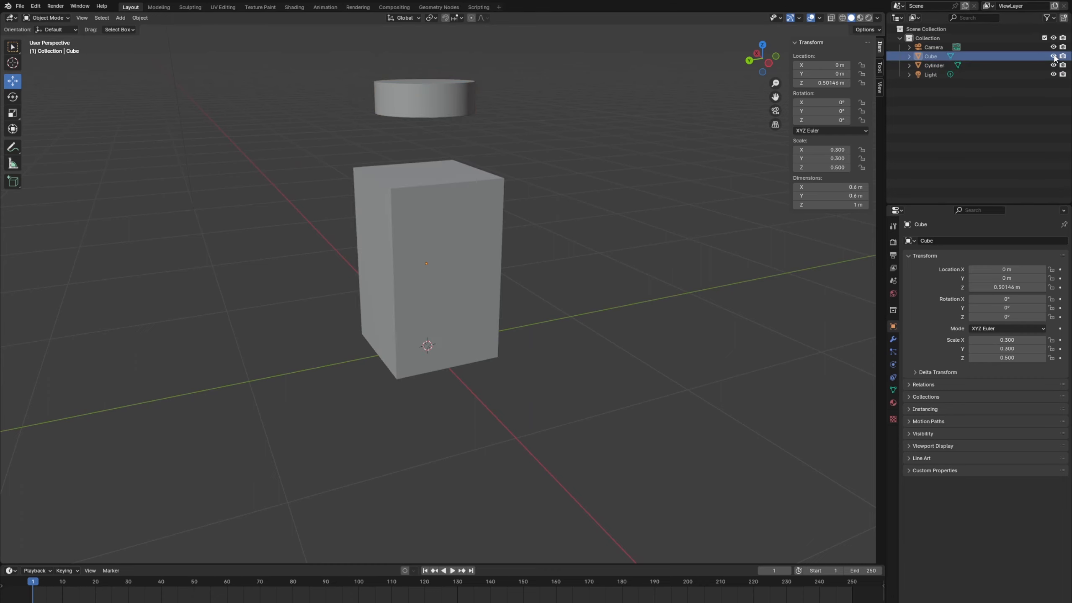
Select the cylinder, enable snapping, try an incremental move along Z, and change the snap target to Face
{"action": "middle_click_drag", "start_coordinate": [559, 240], "coordinate": [533, 259]}
{"action": "left_click", "coordinate": [426, 111]}
{"action": "scroll", "coordinate": [548, 198], "scroll_direction": "down", "scroll_amount": 1}
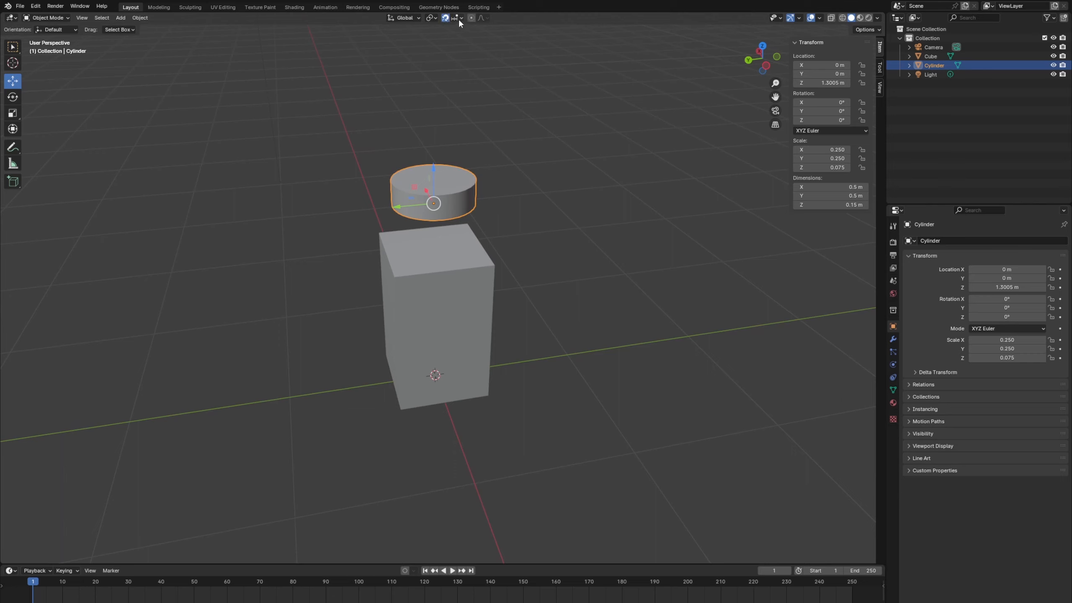
{"action": "left_click_drag", "start_coordinate": [433, 168], "coordinate": [437, 135]}
{"action": "scroll", "coordinate": [507, 219], "scroll_direction": "down", "scroll_amount": 2}
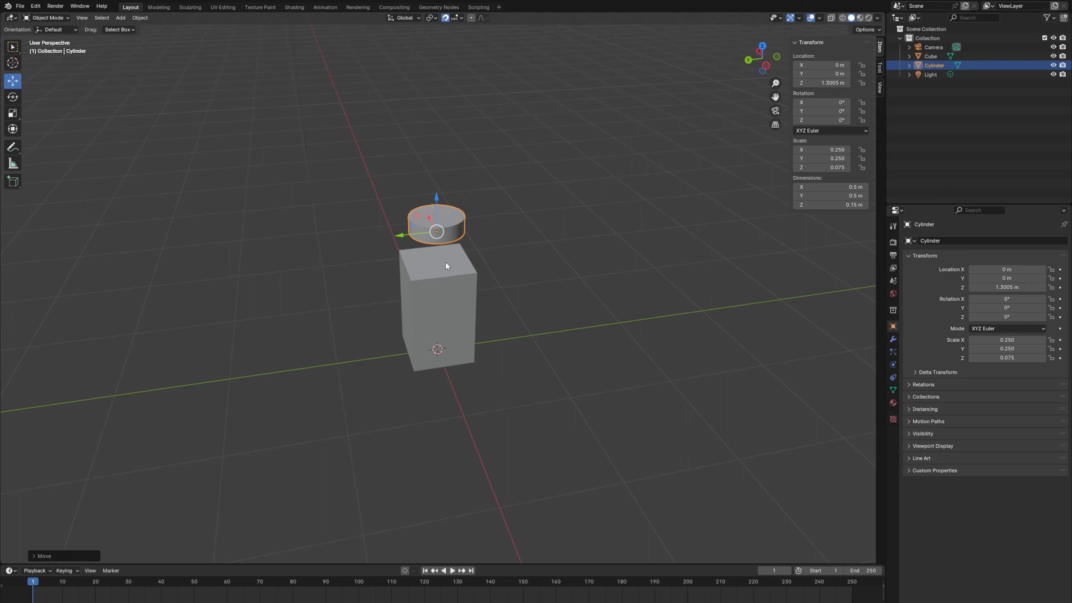
{"action": "left_click", "coordinate": [460, 20]}
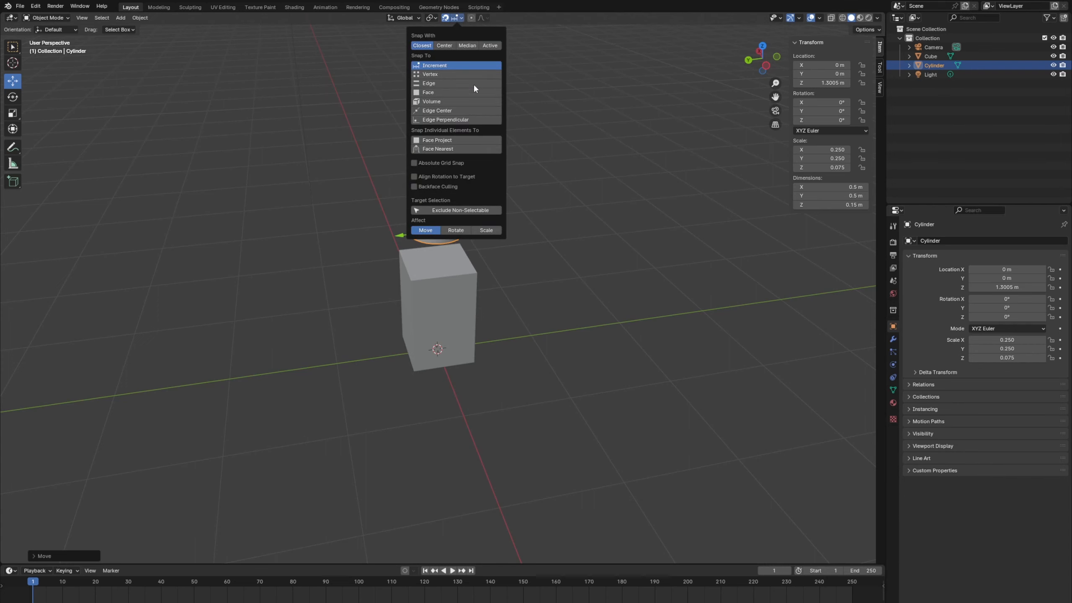
{"action": "left_click", "coordinate": [433, 93]}
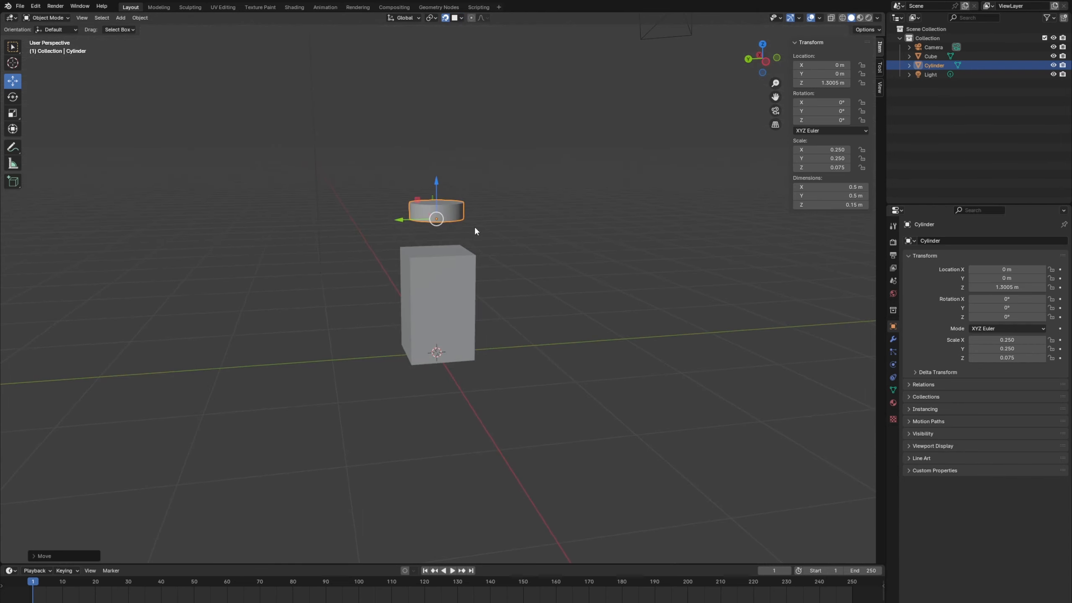
Lower the cylinder along Z to about 1 m, snapping its base onto the cube's top face, and deselect it
{"action": "scroll", "coordinate": [474, 225], "scroll_direction": "up", "scroll_amount": 3}
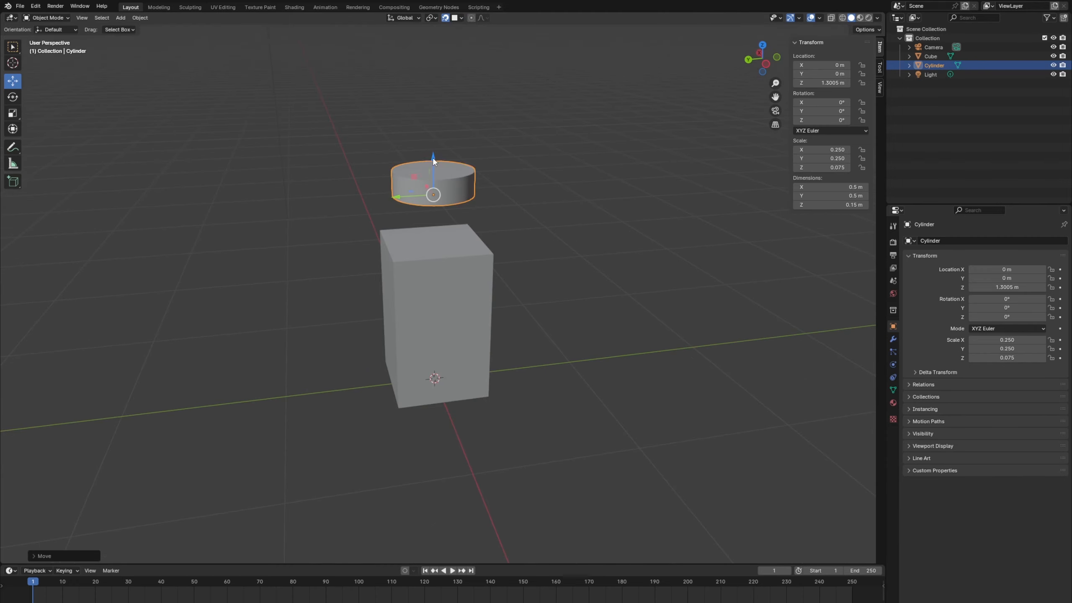
{"action": "left_click_drag", "start_coordinate": [434, 161], "coordinate": [477, 252]}
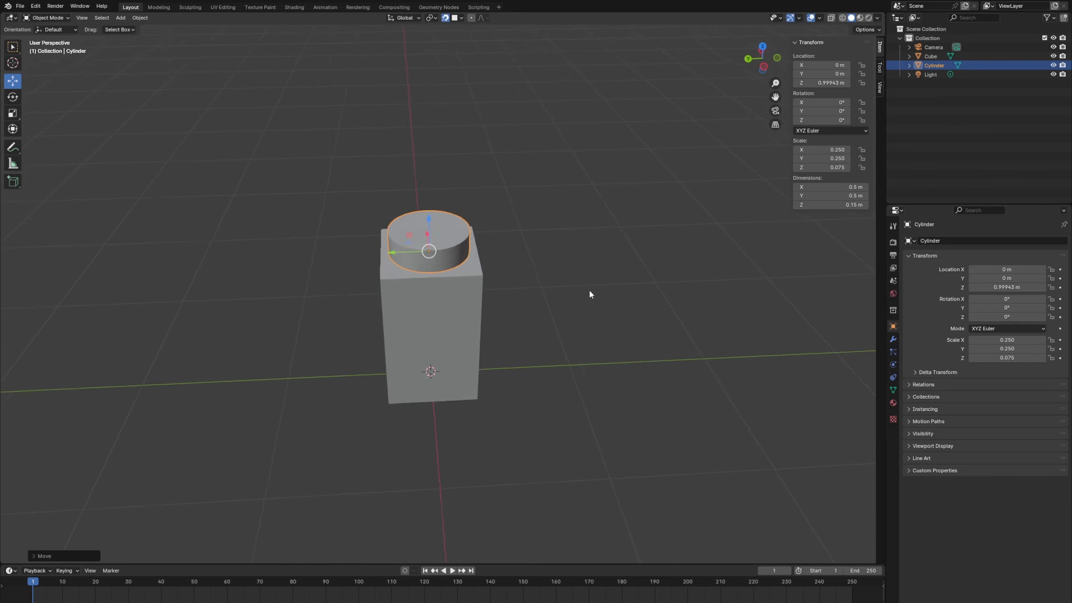
{"action": "left_click", "coordinate": [555, 230]}
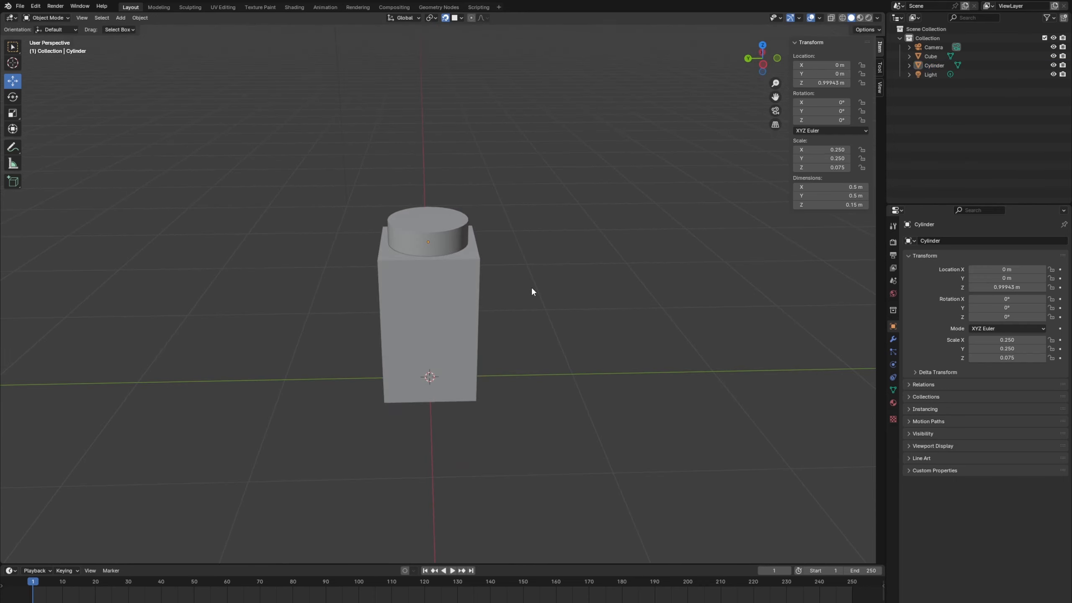
{"action": "scroll", "coordinate": [519, 299], "scroll_direction": "down", "scroll_amount": 2}
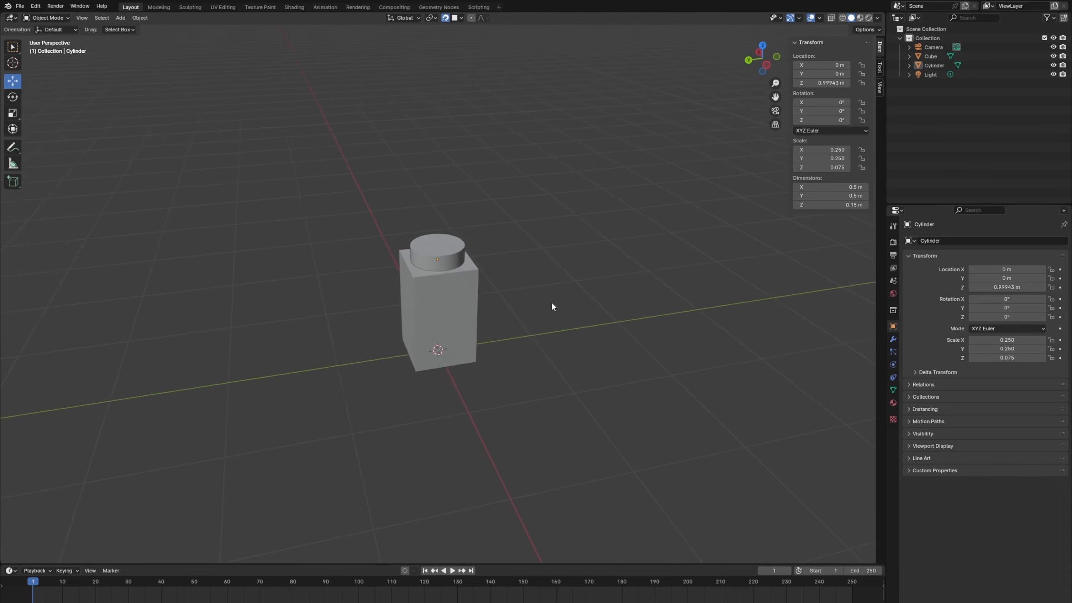